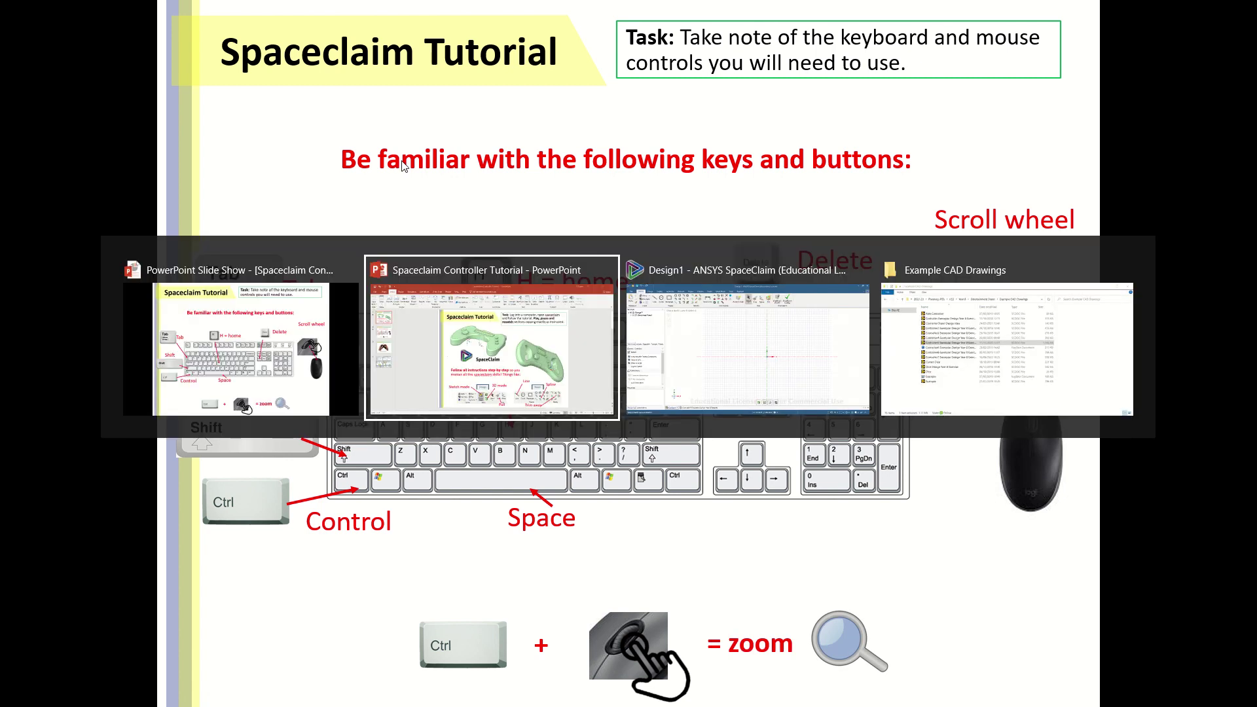
Step: Switch to SpaceClaim and examine the finished controller in the Controller5 Exemplar Design Year 8 Exercise document, restoring the home view
key("alt+Tab")
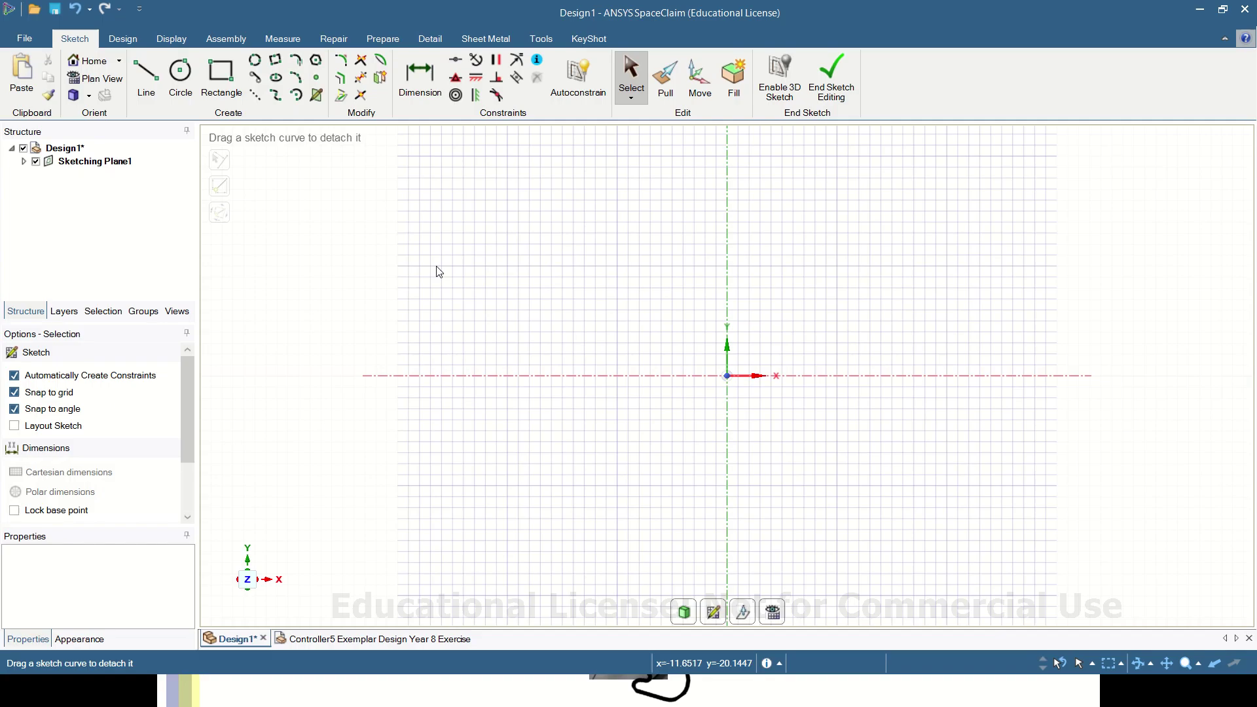
left_click(325, 639)
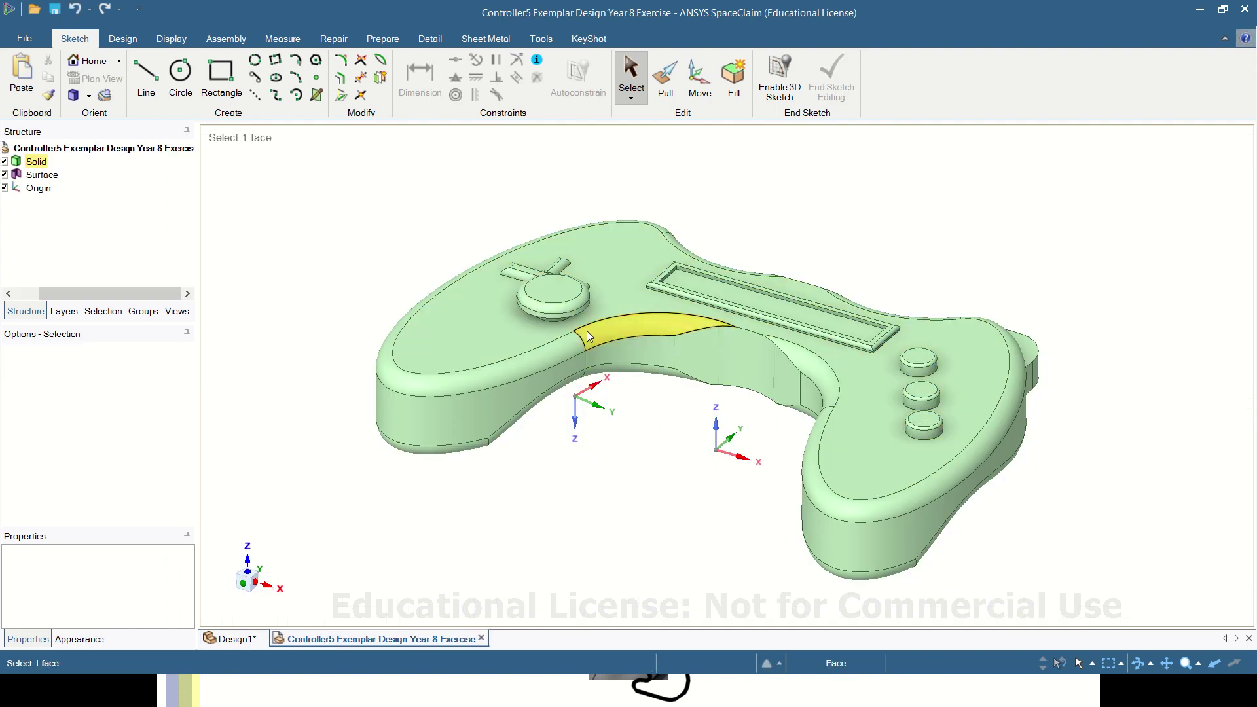
middle_click_drag(610, 292, 622, 406)
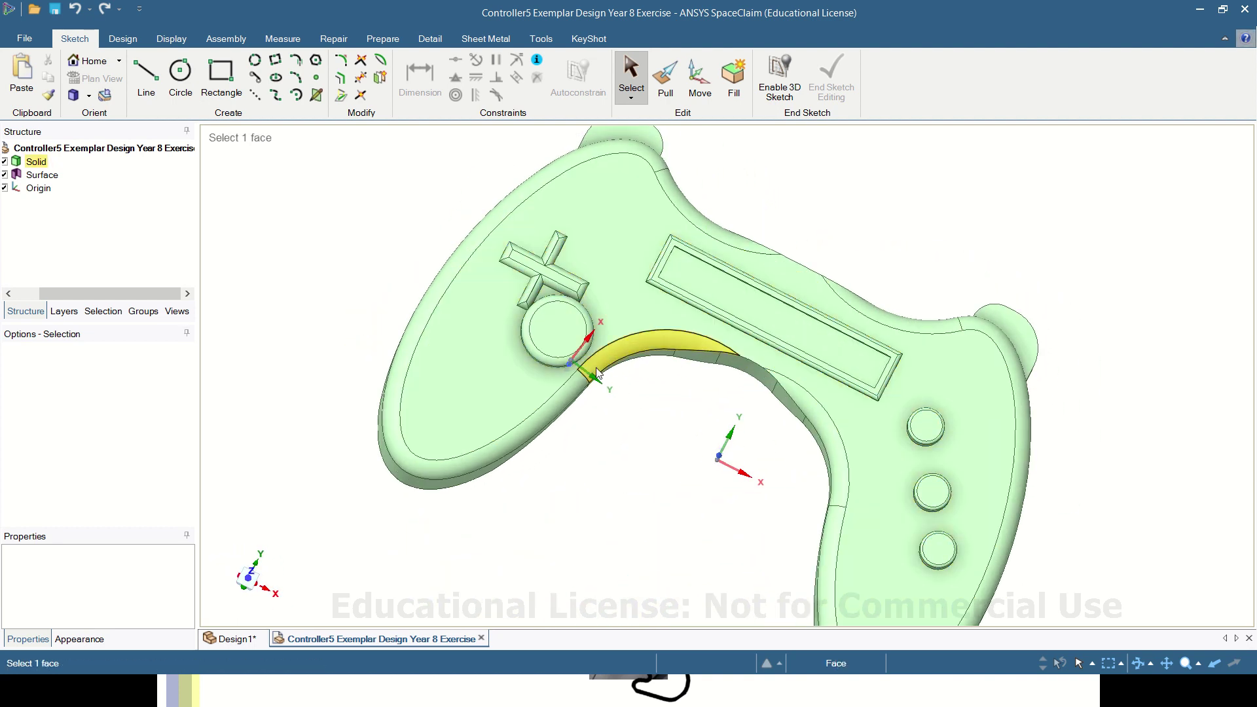
scroll(635, 288, "up", 8)
scroll(645, 300, "down", 10)
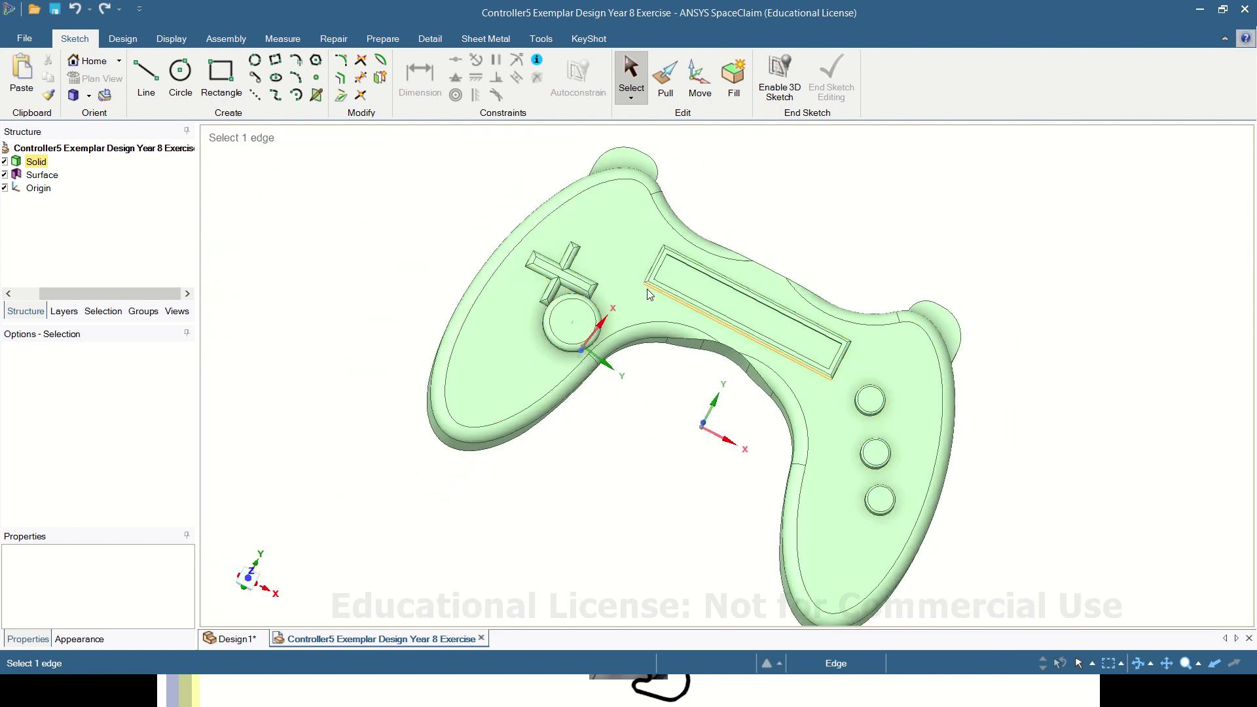
middle_click_drag(623, 358, 495, 462, "shift")
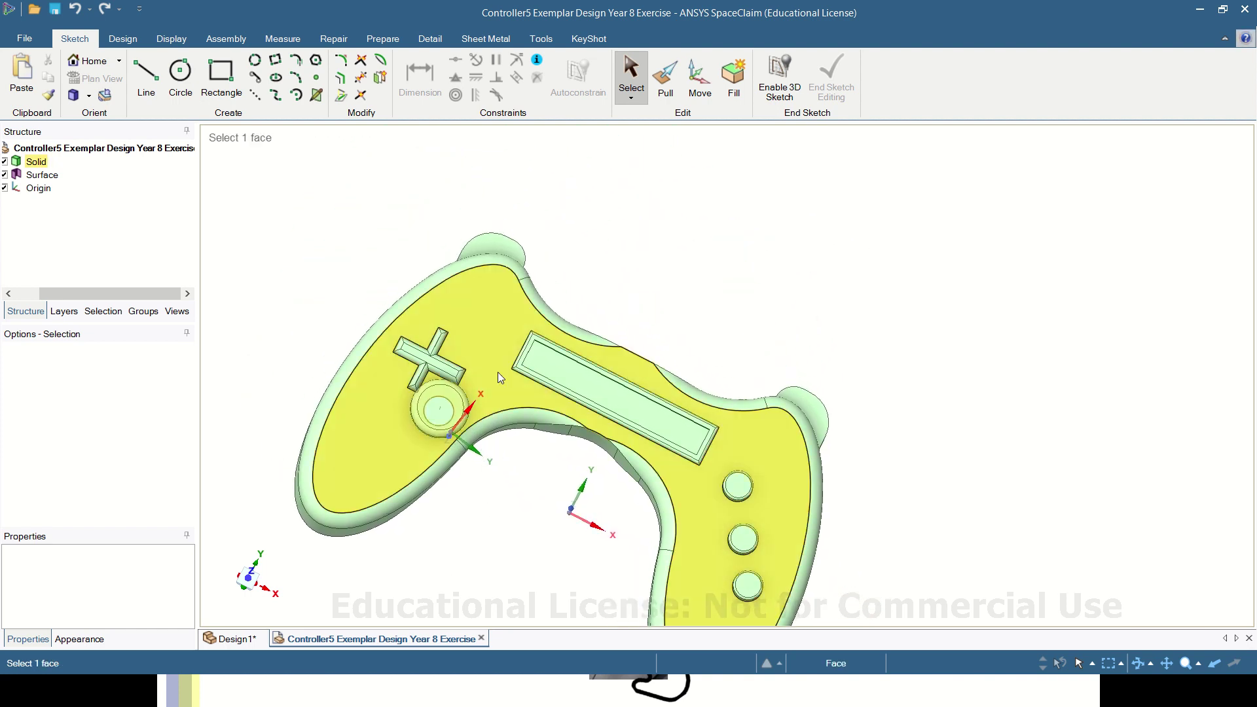
left_click(91, 61)
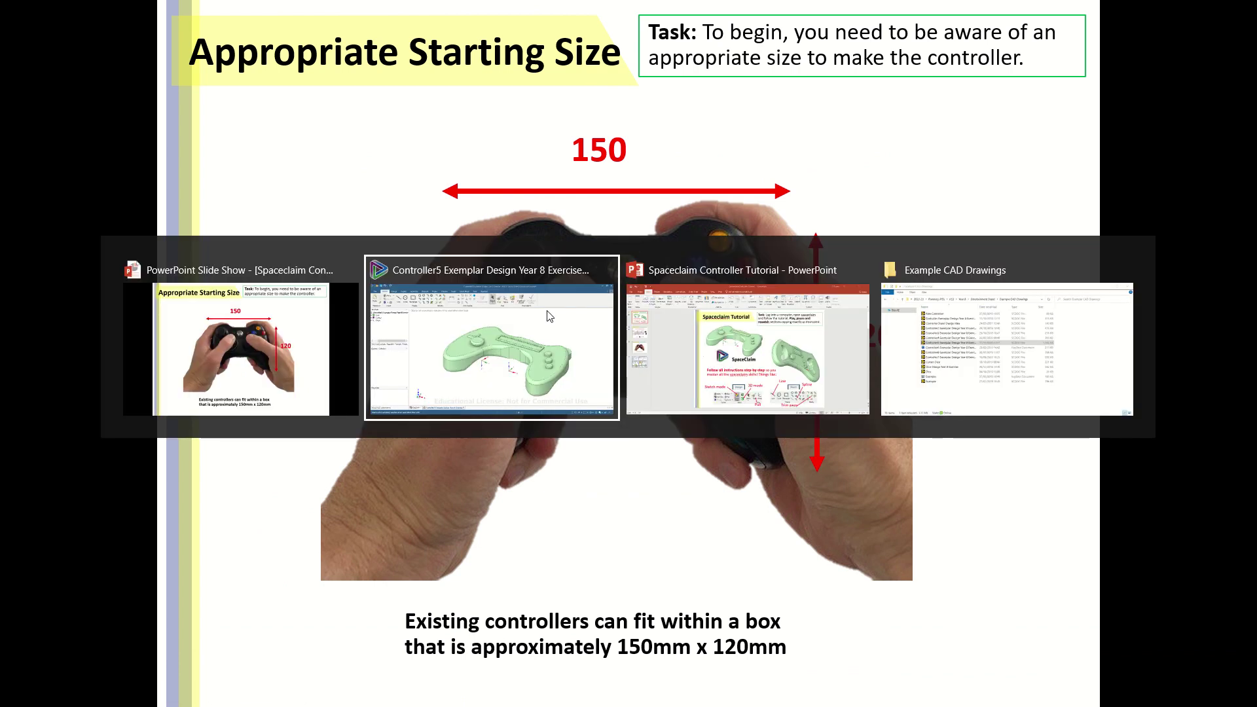
Step: Leave the slide show and switch to SpaceClaim, bringing up the Design1 document
key("alt+Tab")
key("alt+Tab")
key("alt+Tab")
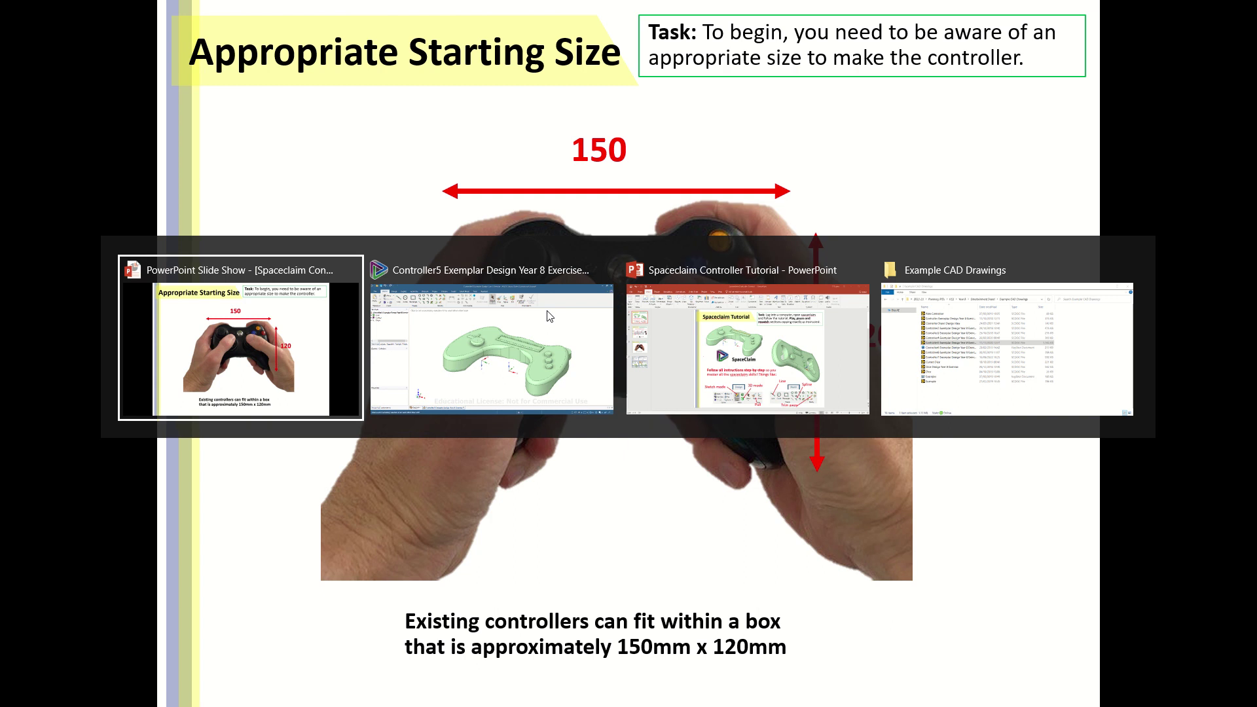
key("Escape")
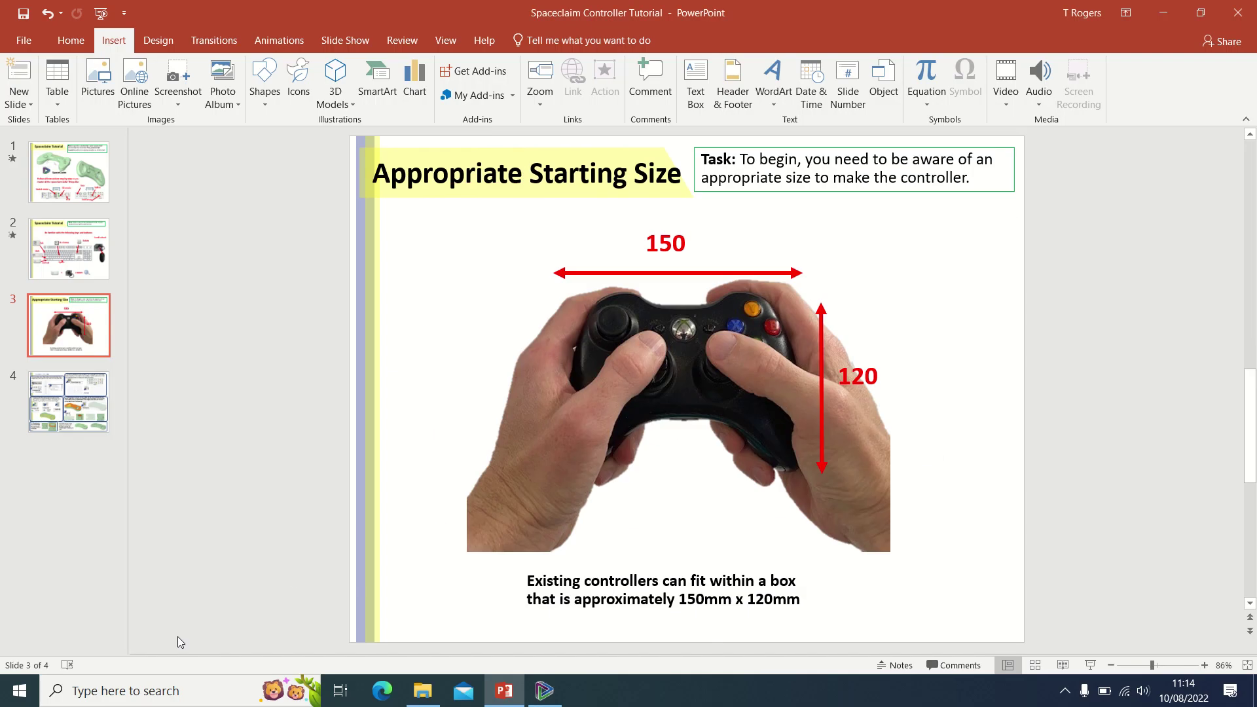
left_click(18, 692)
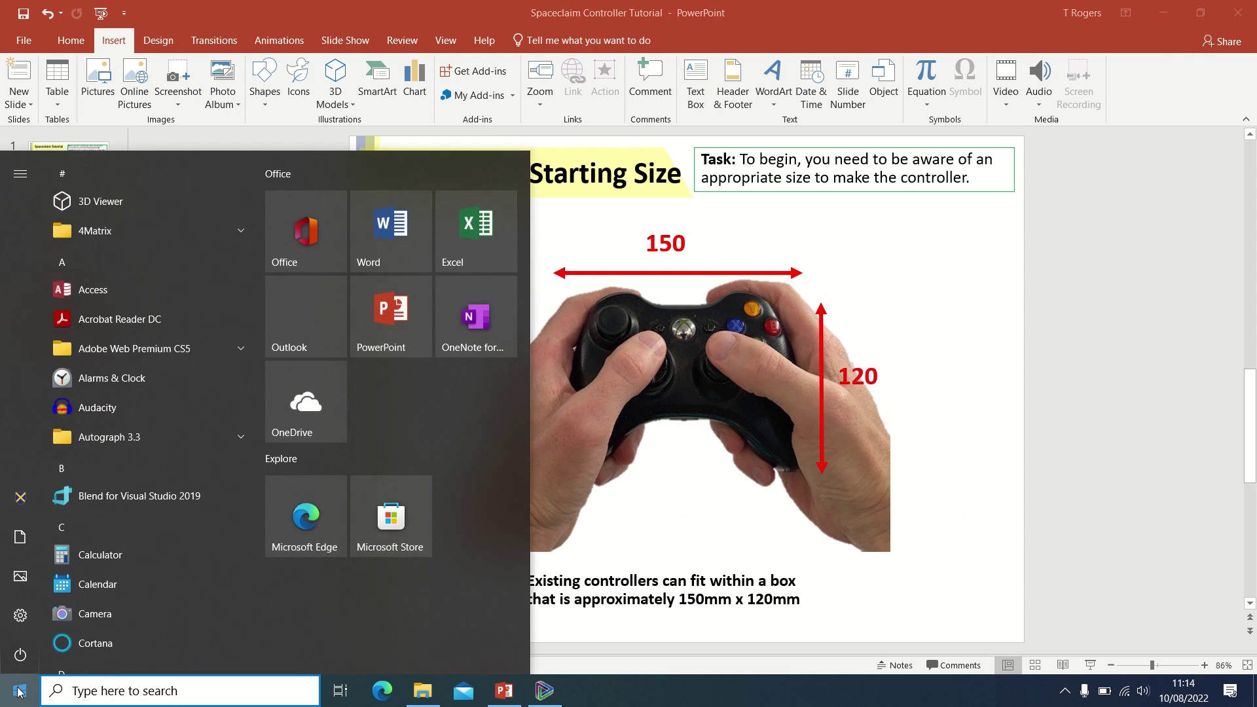
type("spac")
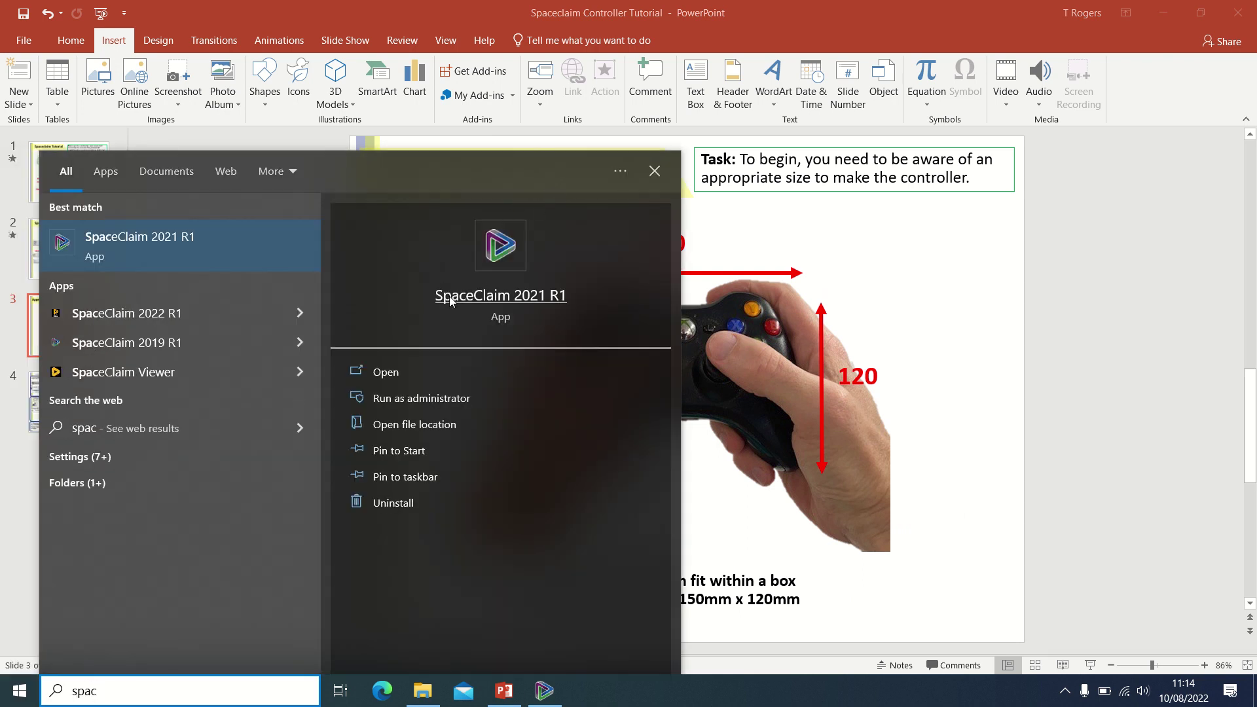
left_click(543, 684)
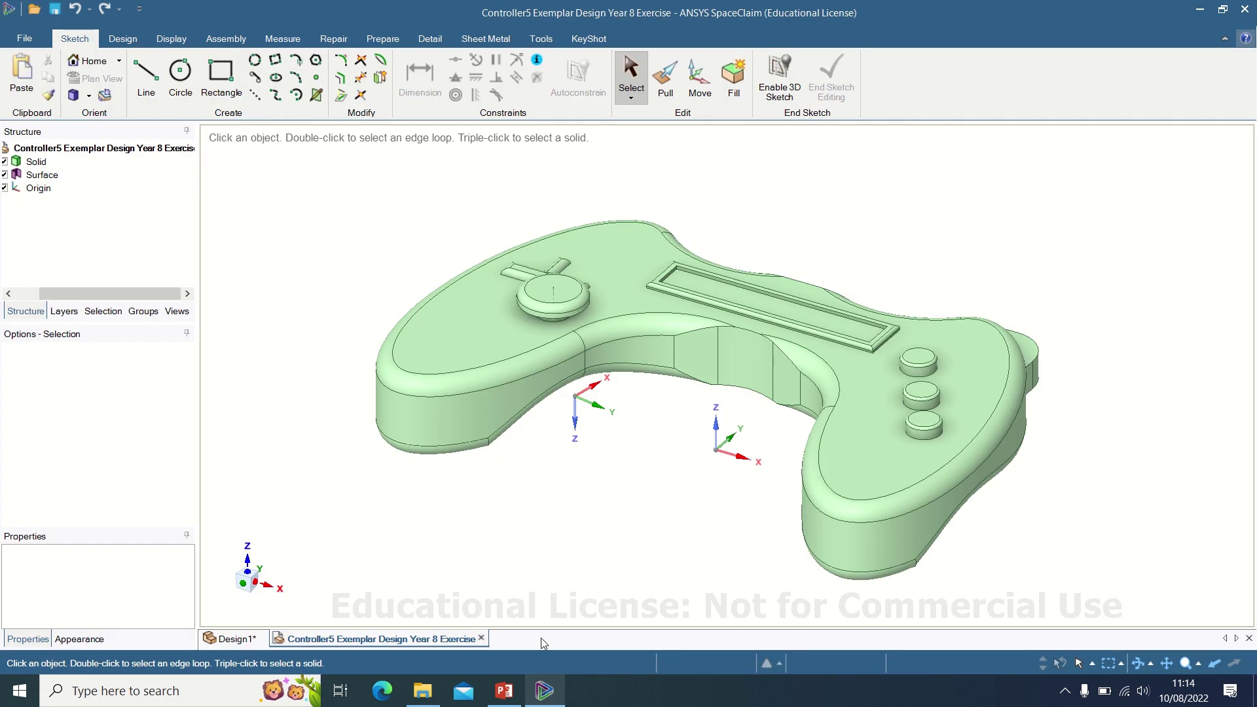
left_click(230, 639)
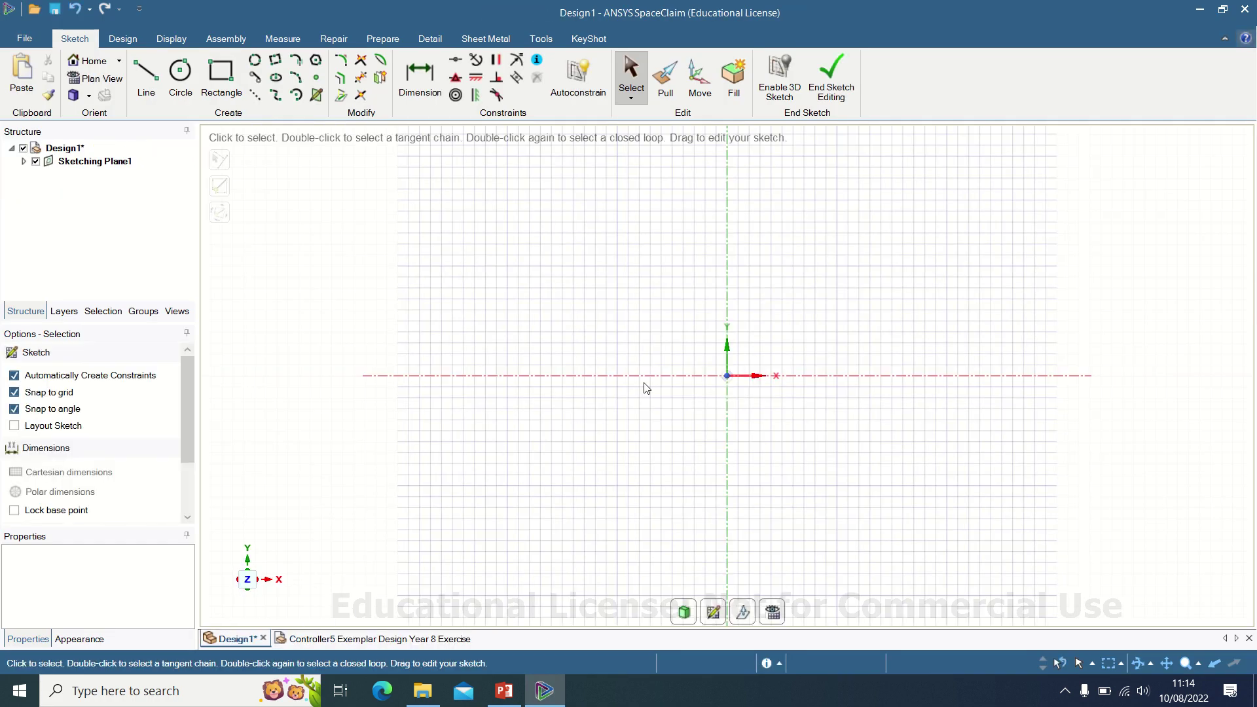
Step: Sketch a rectangle measuring 150 mm by 120 mm on the sketching plane, with the long side along the X axis
left_click(102, 64)
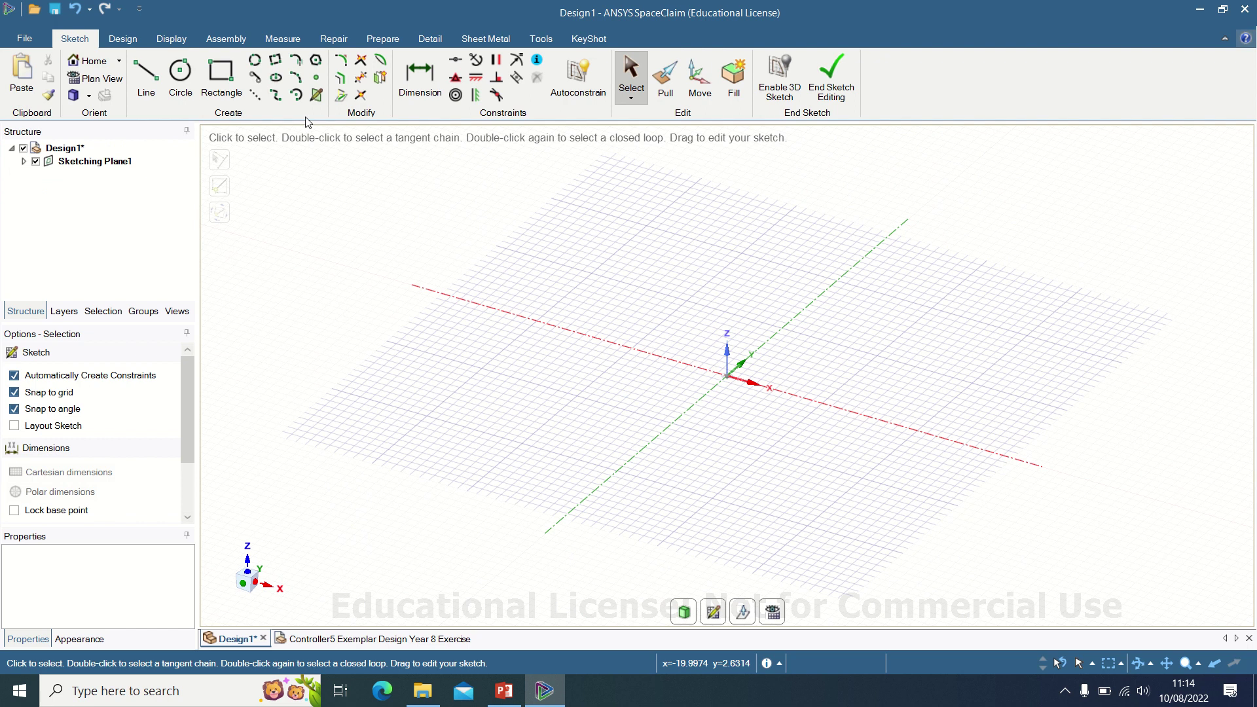
left_click(130, 42)
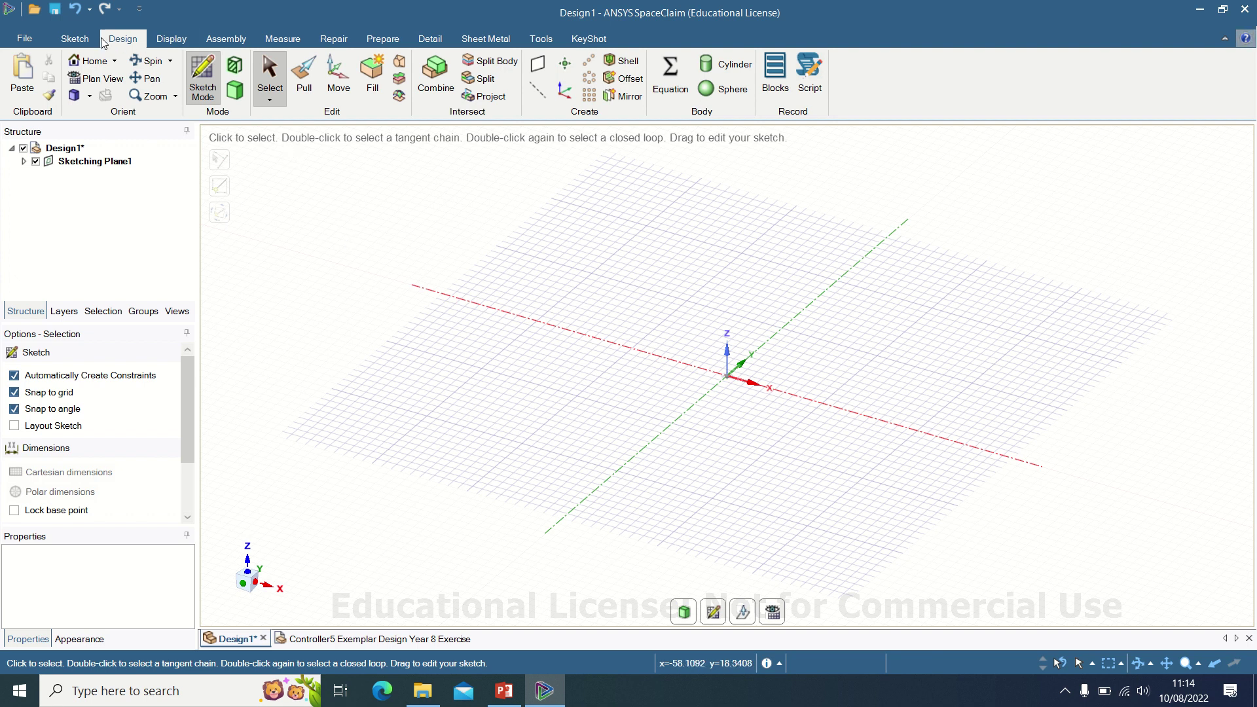
left_click(75, 39)
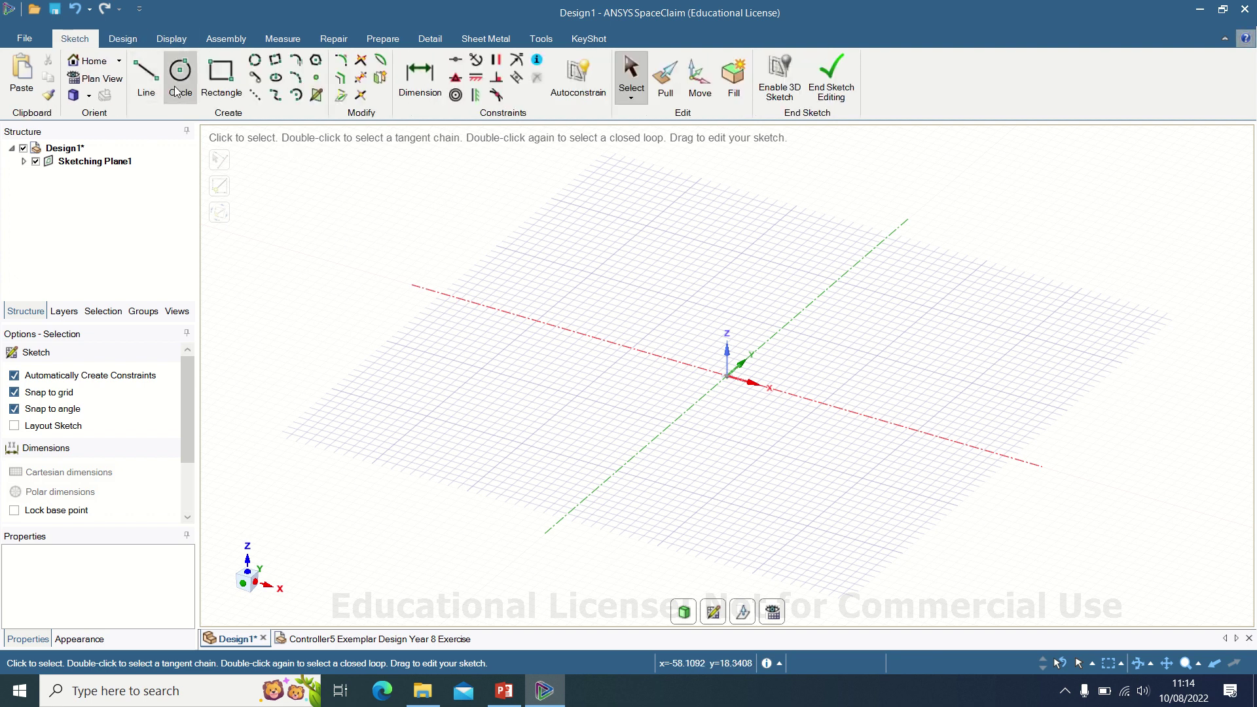
left_click(224, 78)
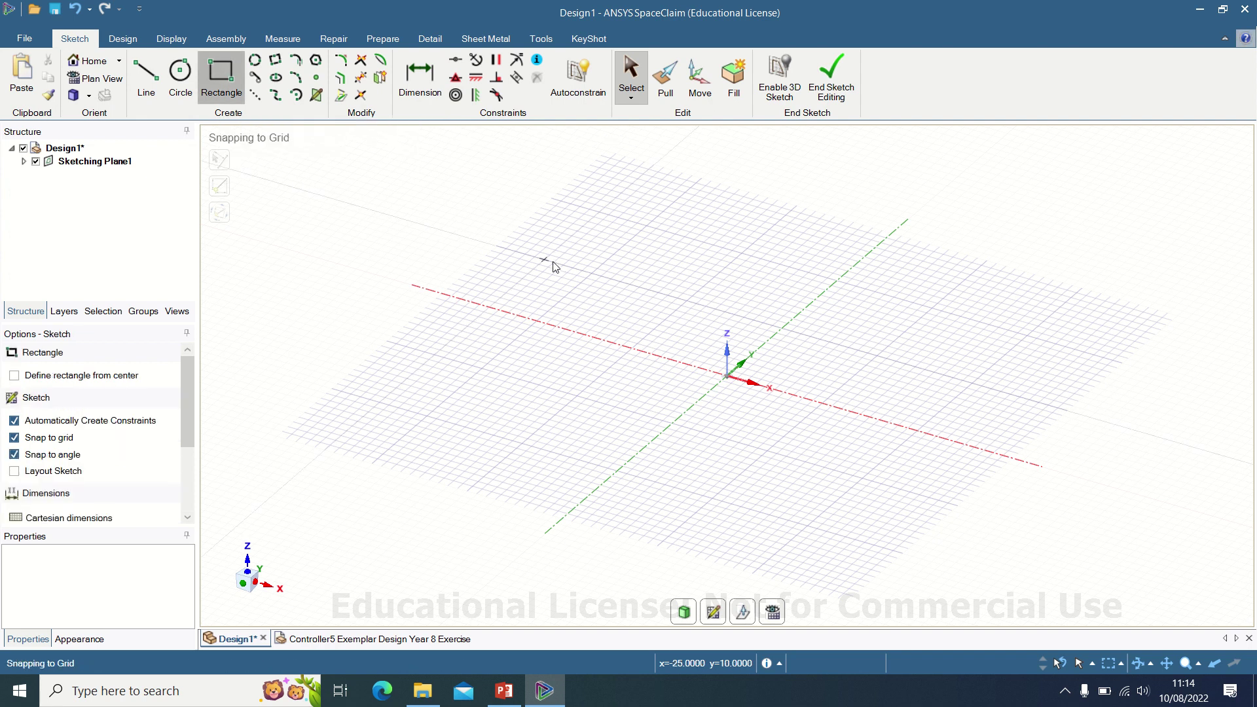
left_click(578, 188)
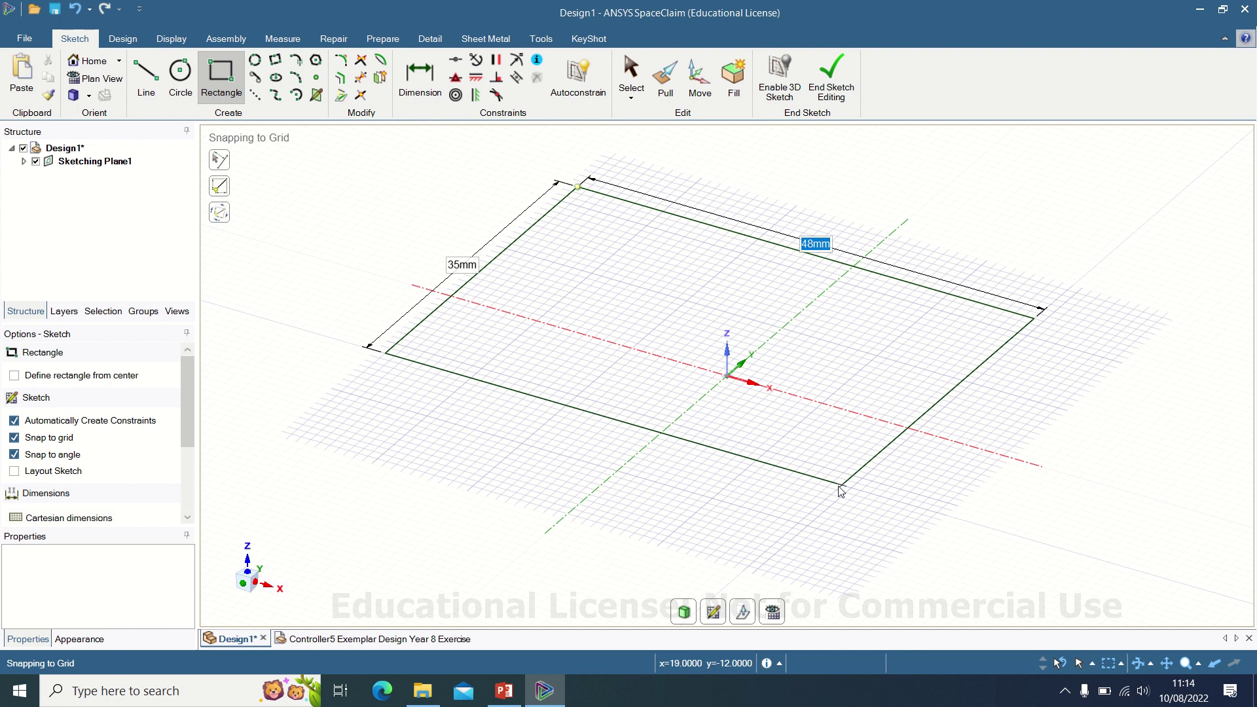
type("15")
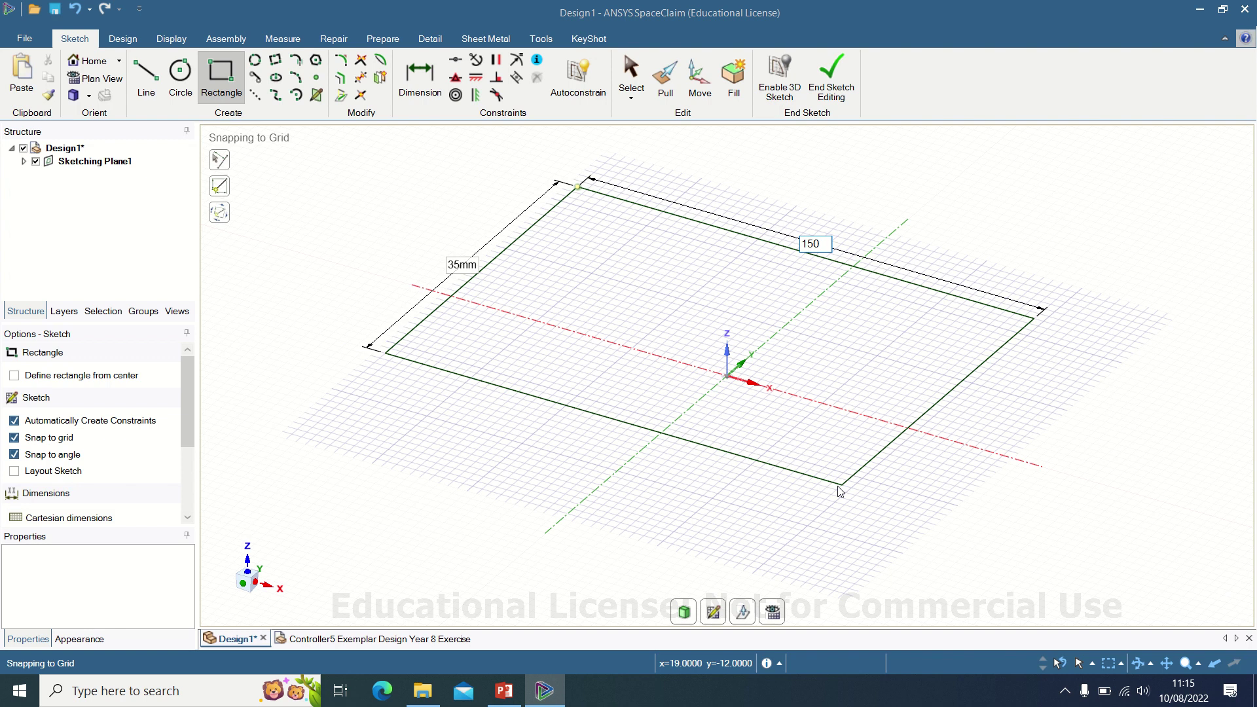
type("0")
key("Tab")
scroll(840, 491, "down", 5)
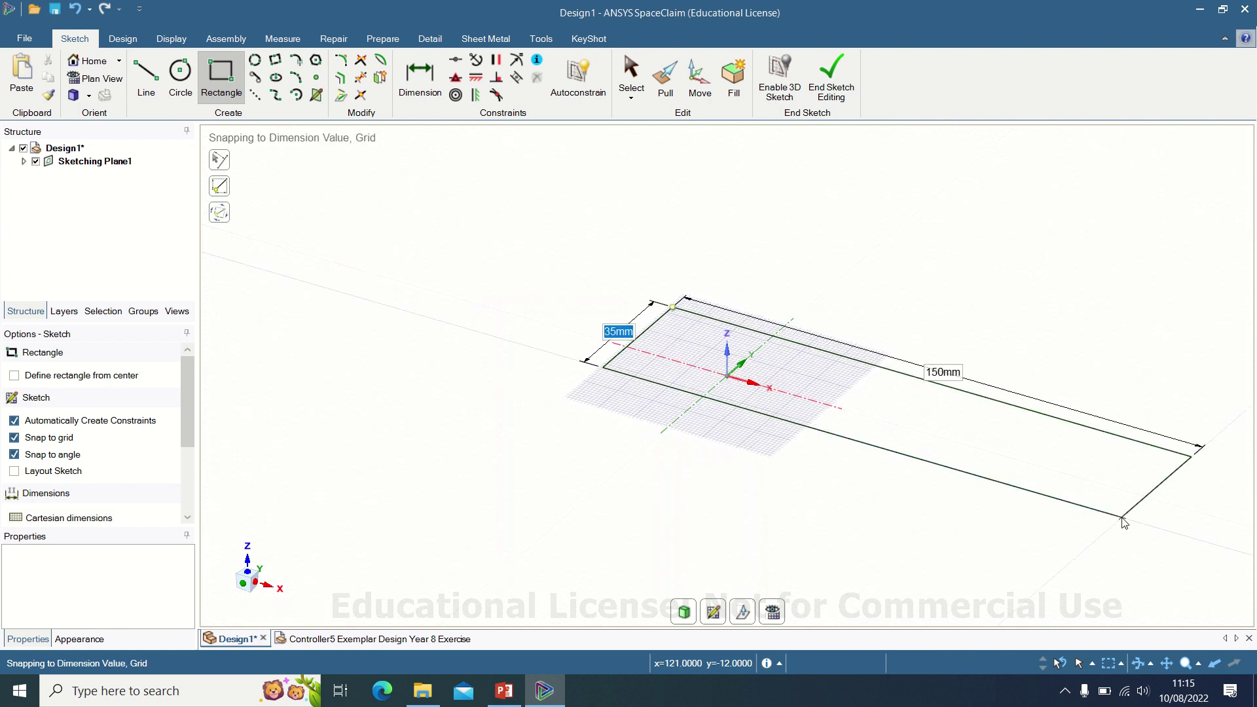
type("120")
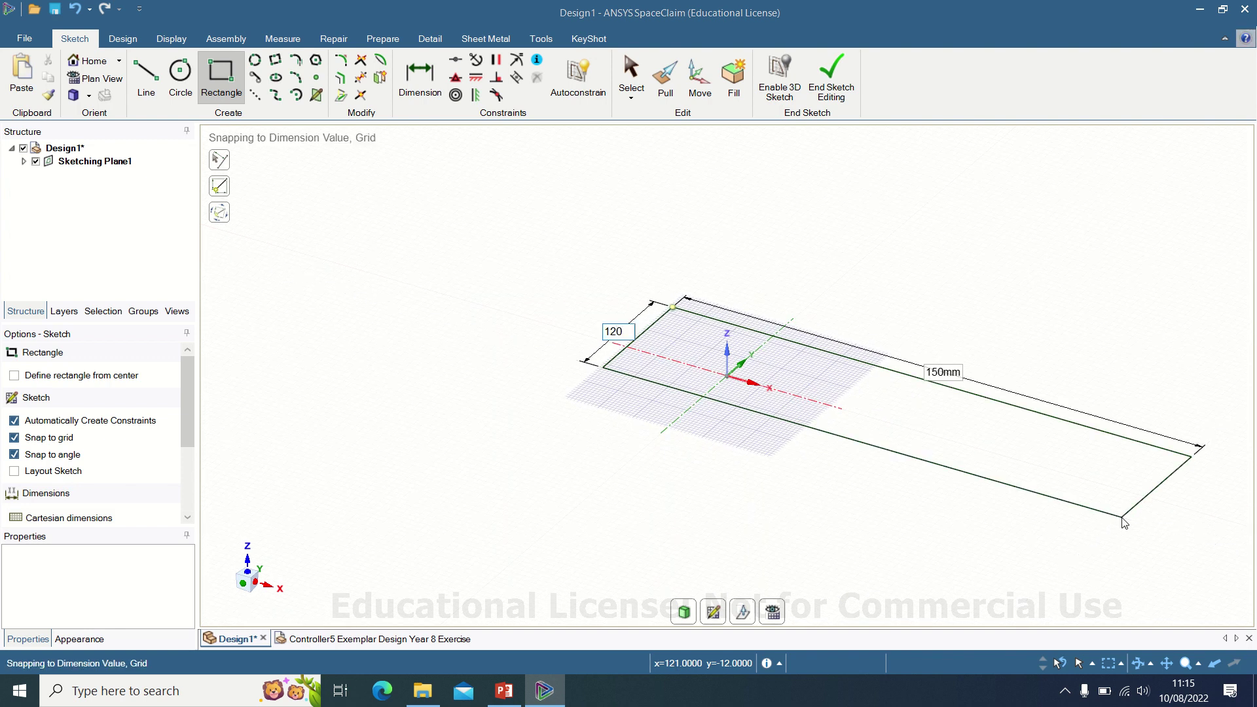
key("Return")
scroll(1125, 523, "down", 2)
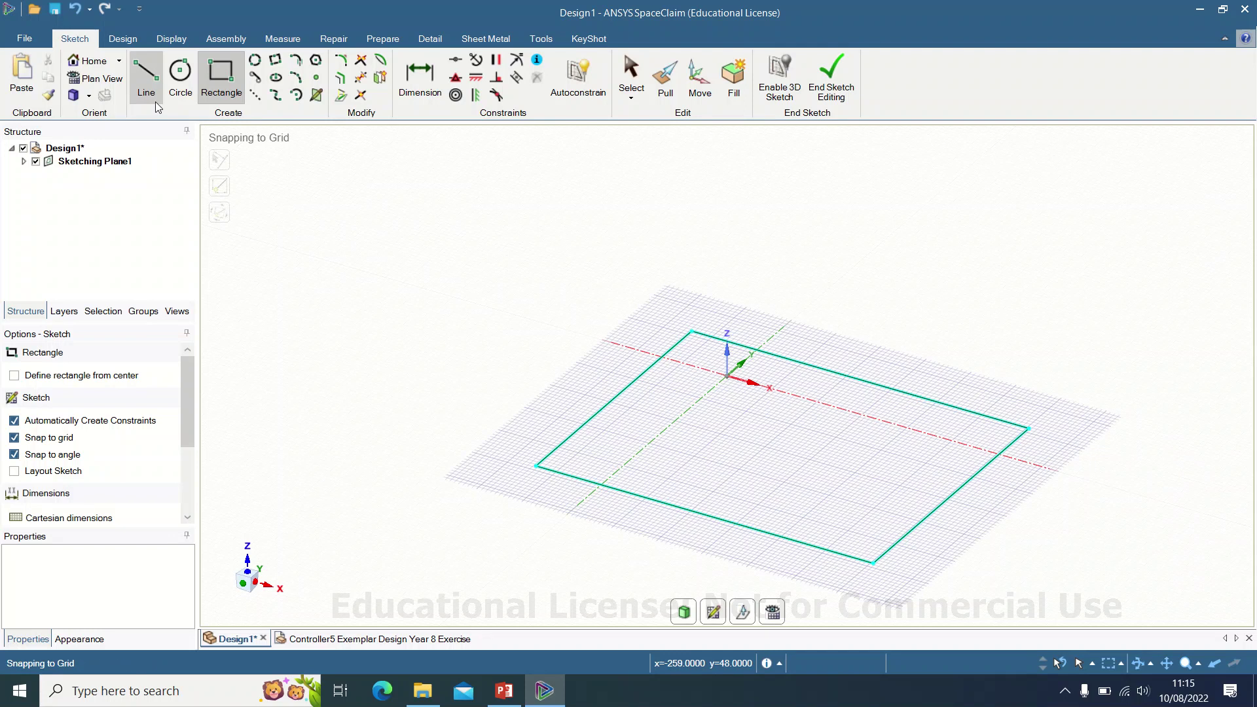
Step: Draw a vertical construction line from the upper edge's midpoint about three quarters down the rectangle and set it as the mirror line
left_click(108, 83)
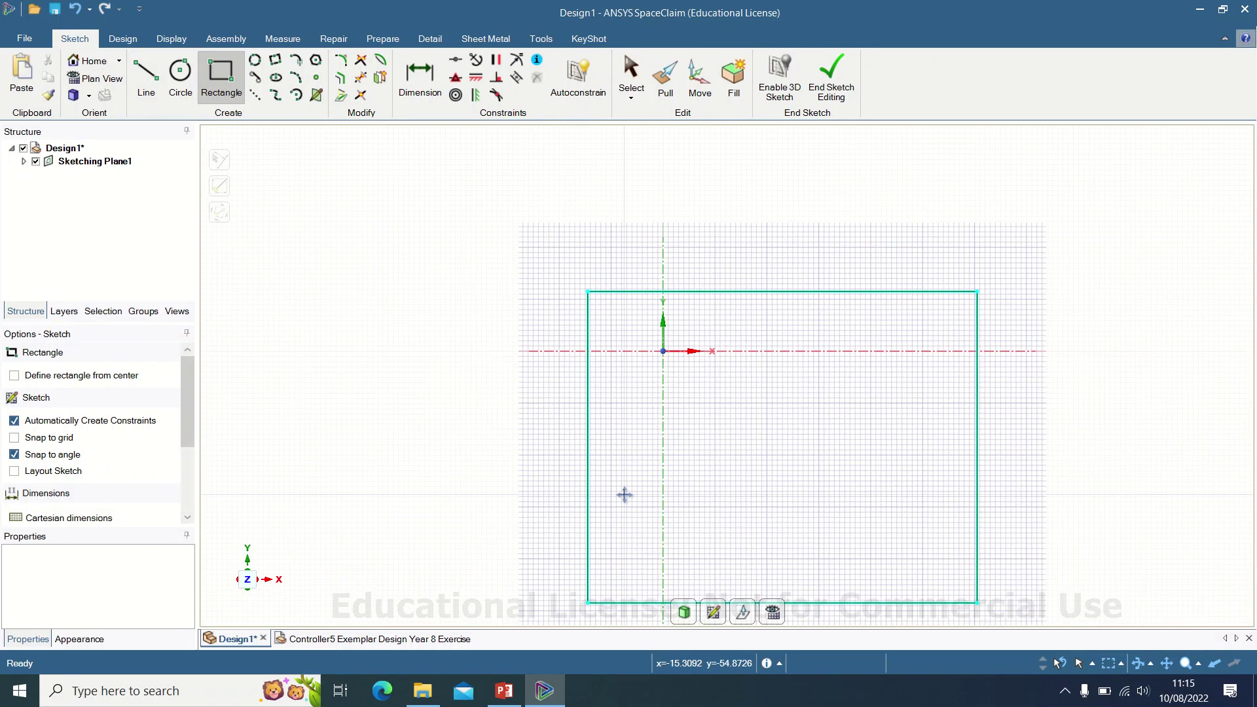
middle_click_drag(623, 494, 532, 416, "shift")
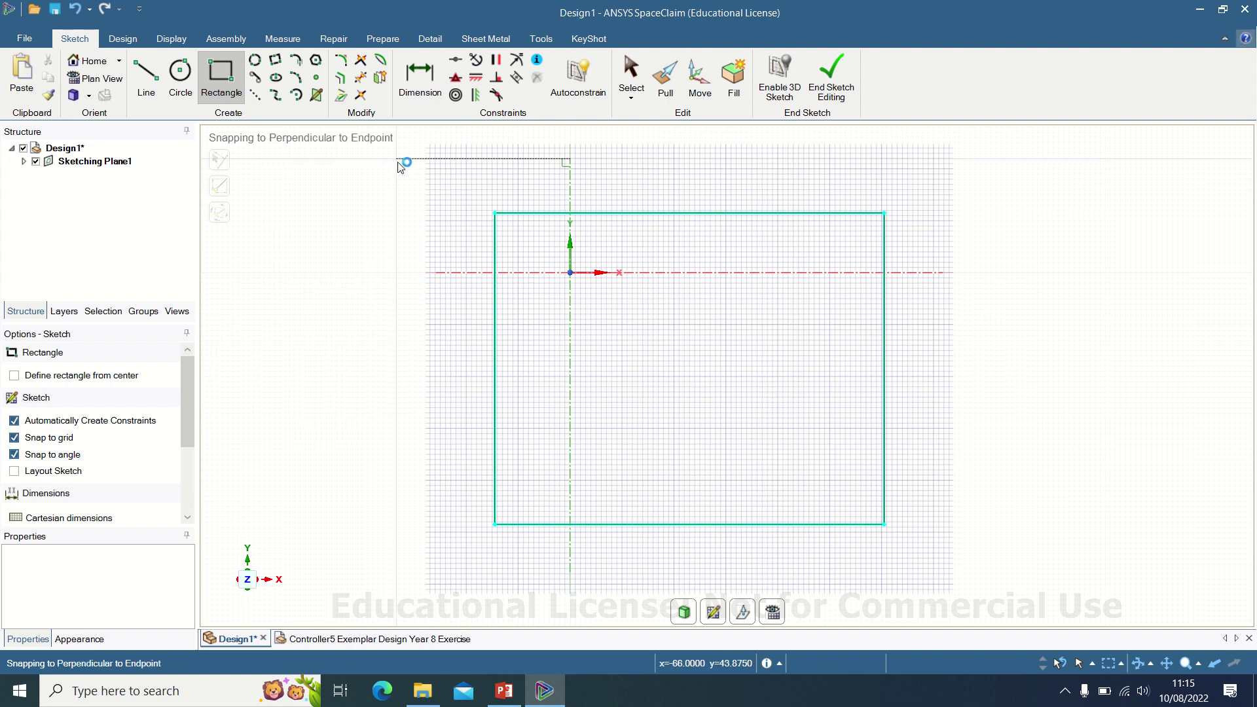
left_click(255, 94)
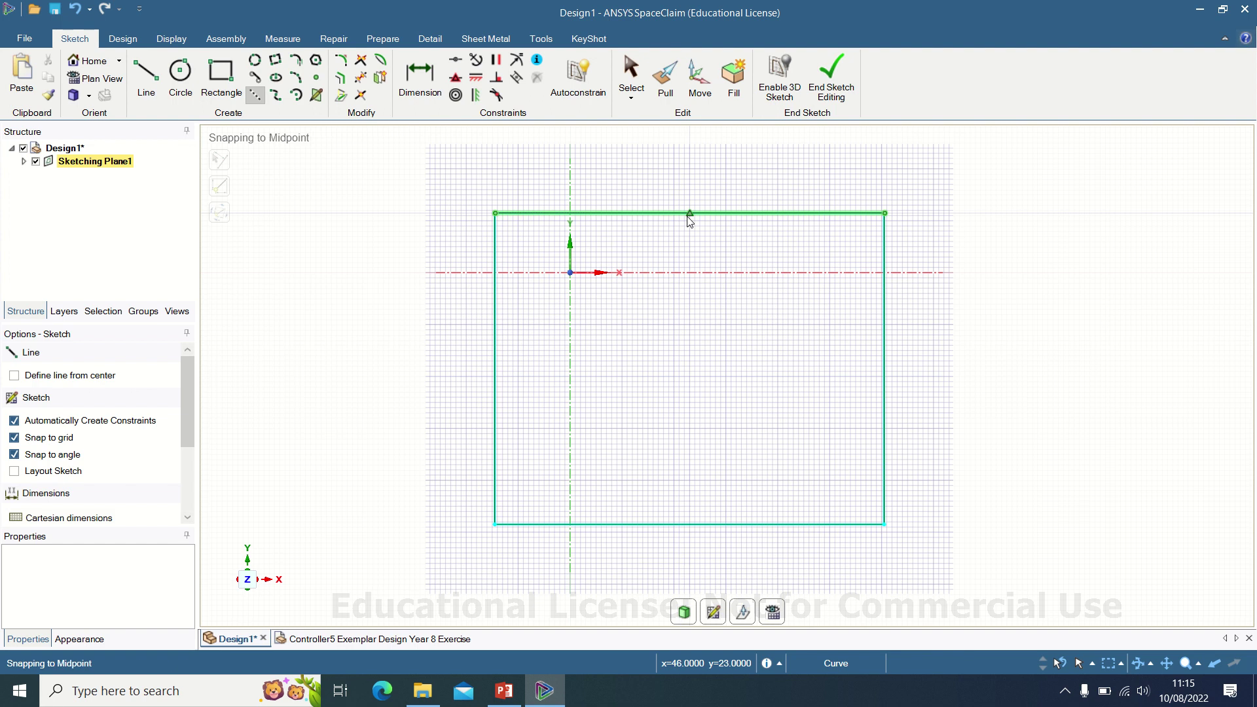
left_click(688, 213)
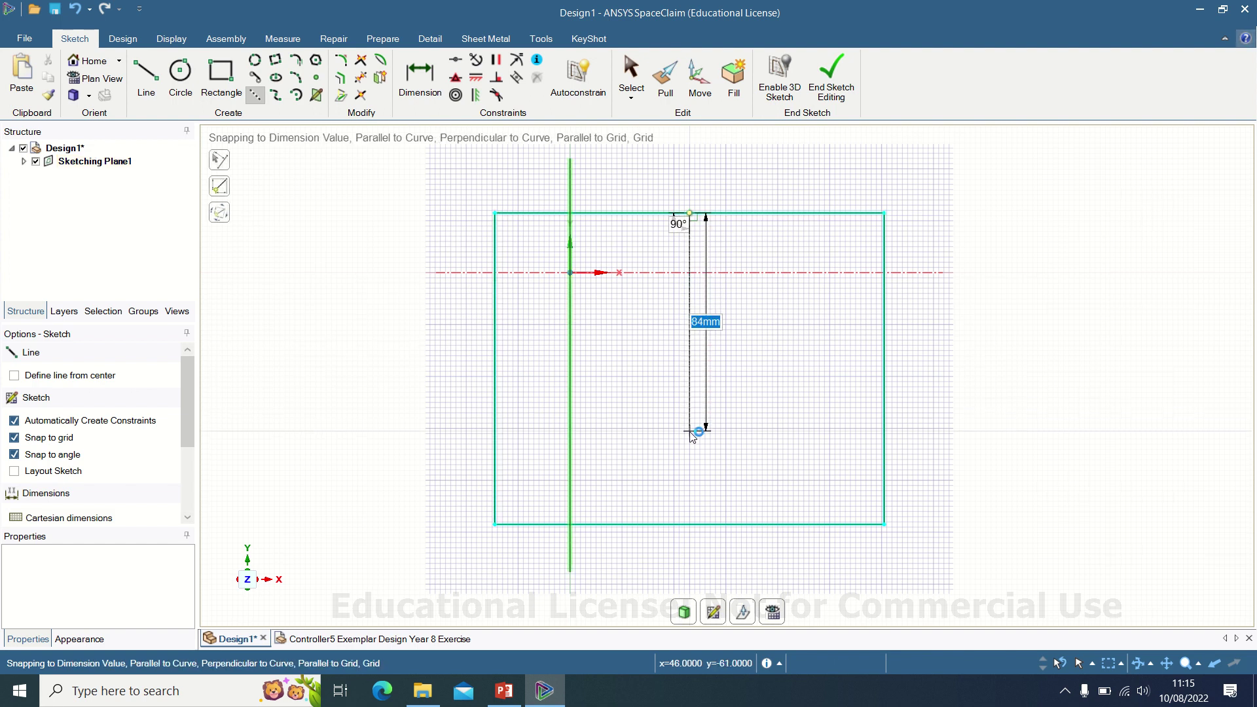
left_click(689, 441)
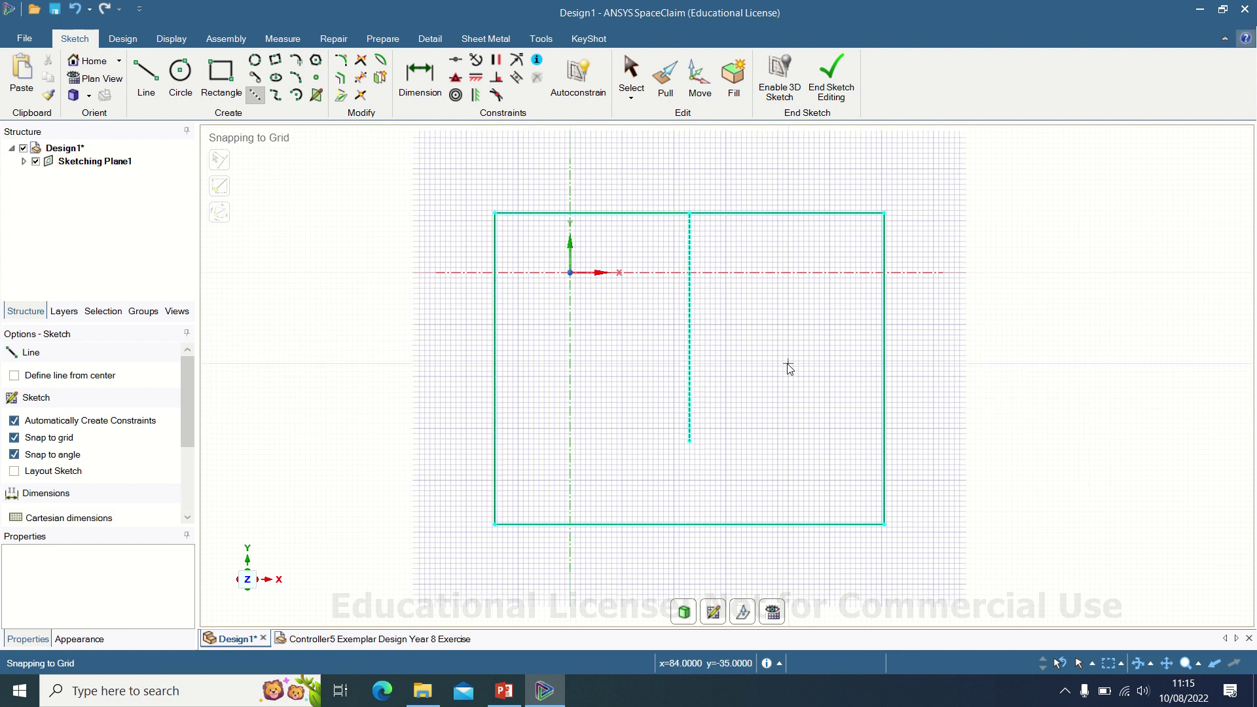
right_click(689, 321)
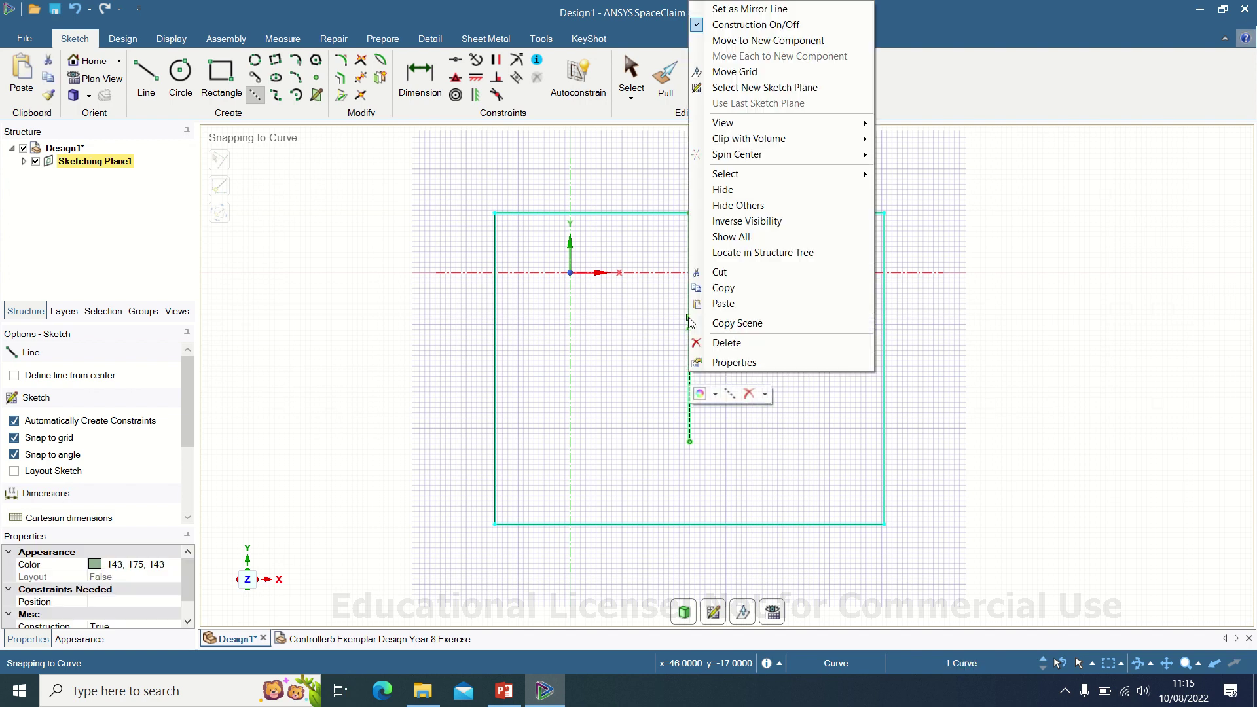
left_click(722, 9)
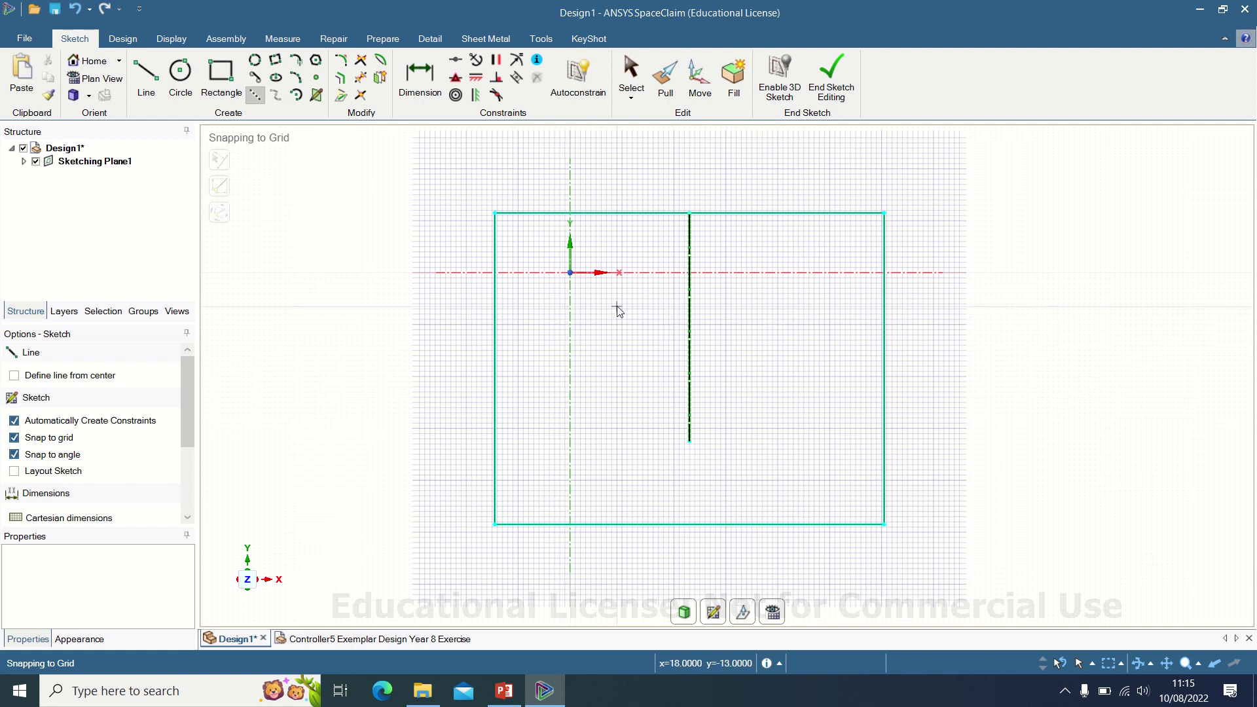
Step: Draw a tall ellipse leaning slightly to the right in the rectangle's left half, just inside its left edge, mirrored across the centre line
left_click(277, 78)
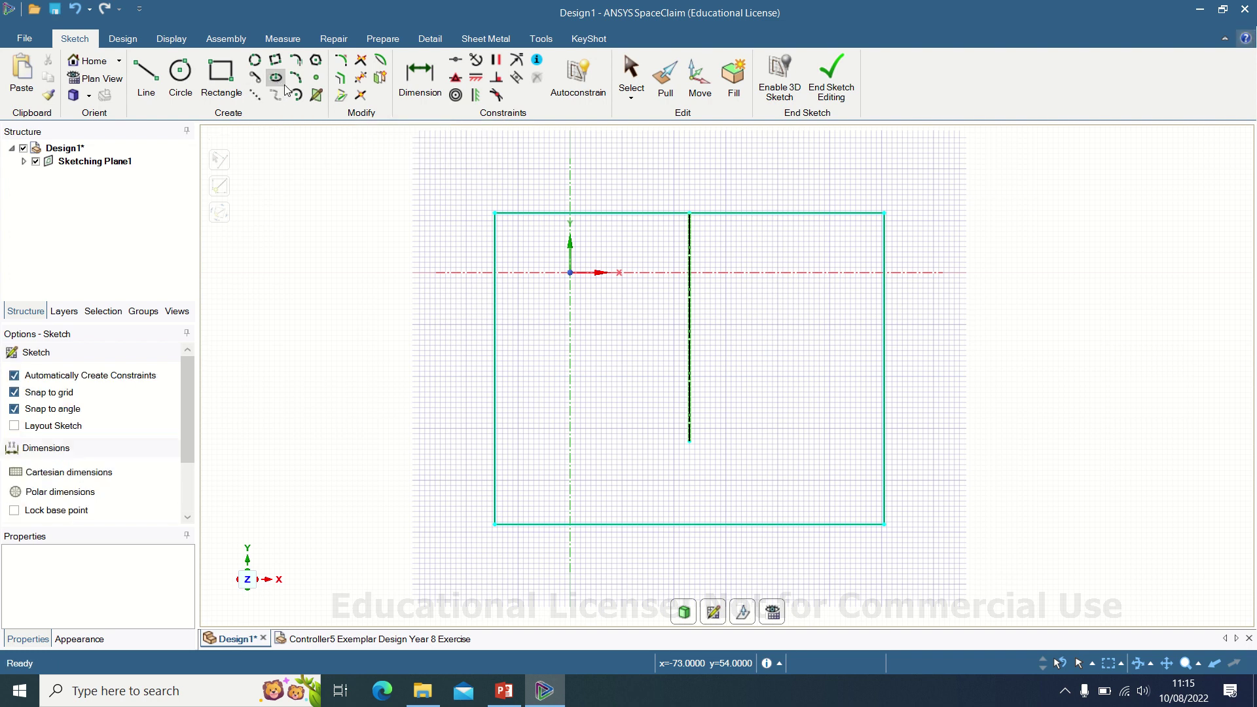
left_click(566, 340)
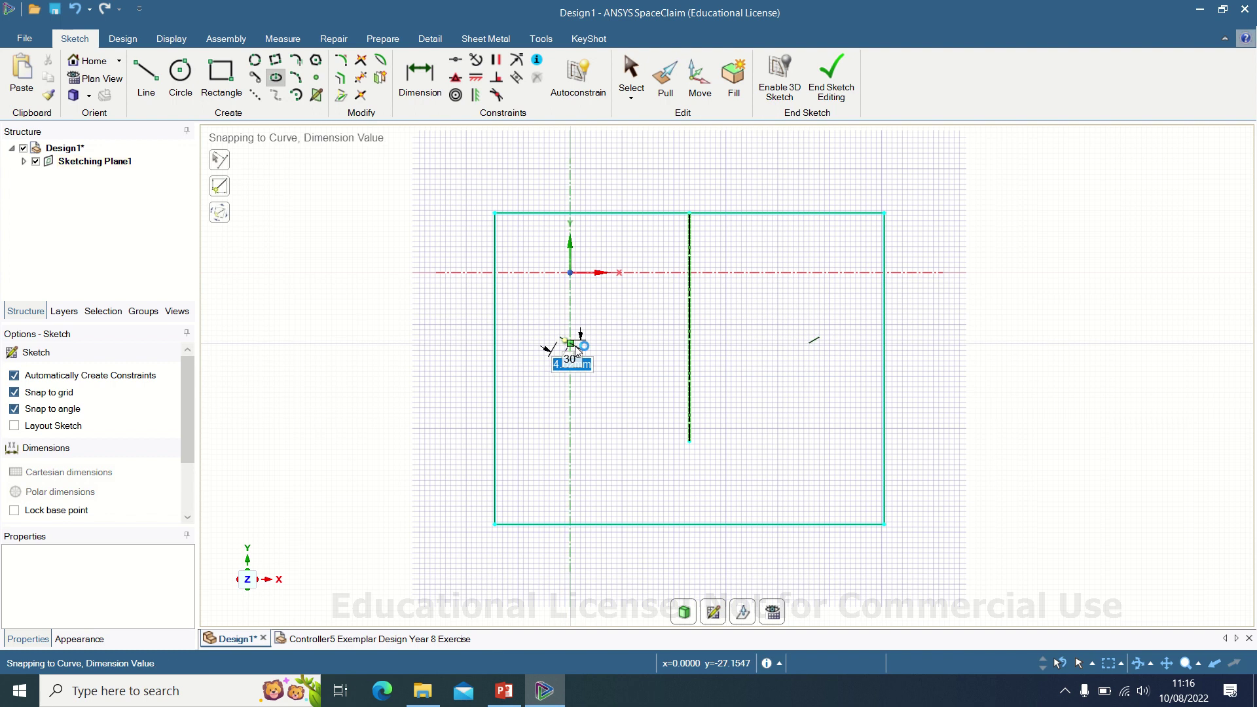
left_click(625, 358)
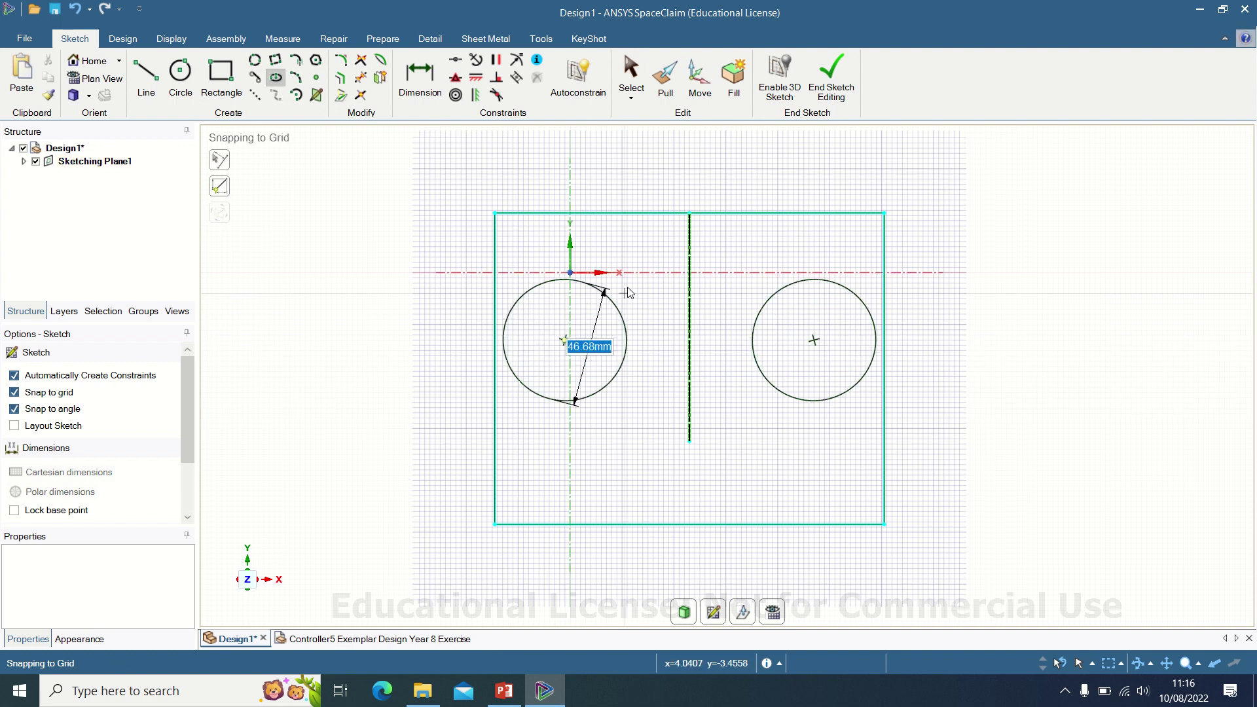
left_click(641, 247)
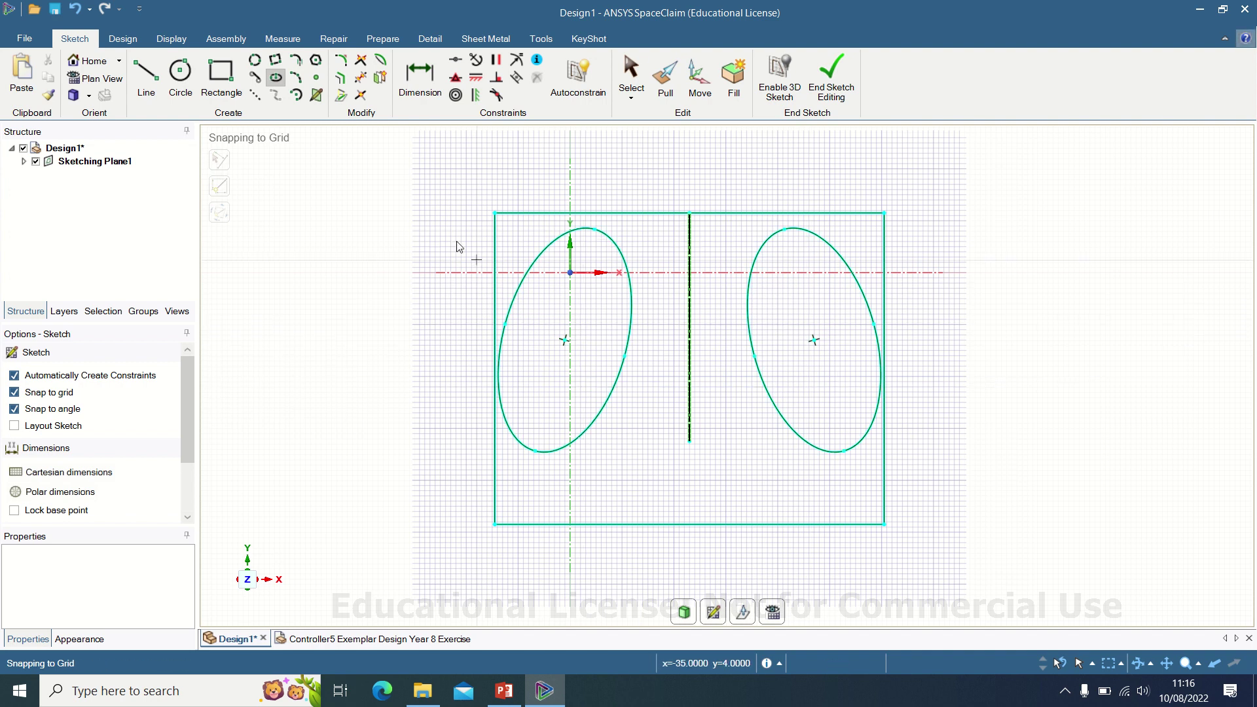
Step: Draw a nearly horizontal line from inside the left ellipse's upper end to the mirror line, sloping slightly downward
left_click(150, 71)
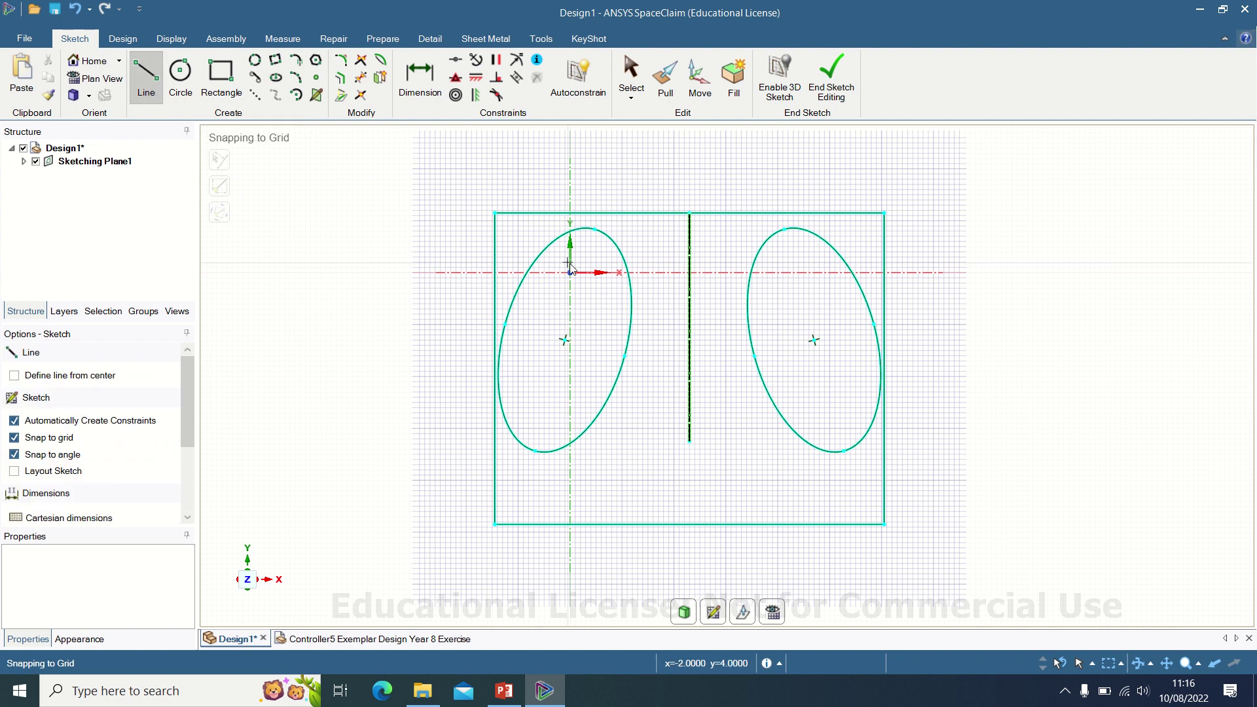
left_click(593, 241)
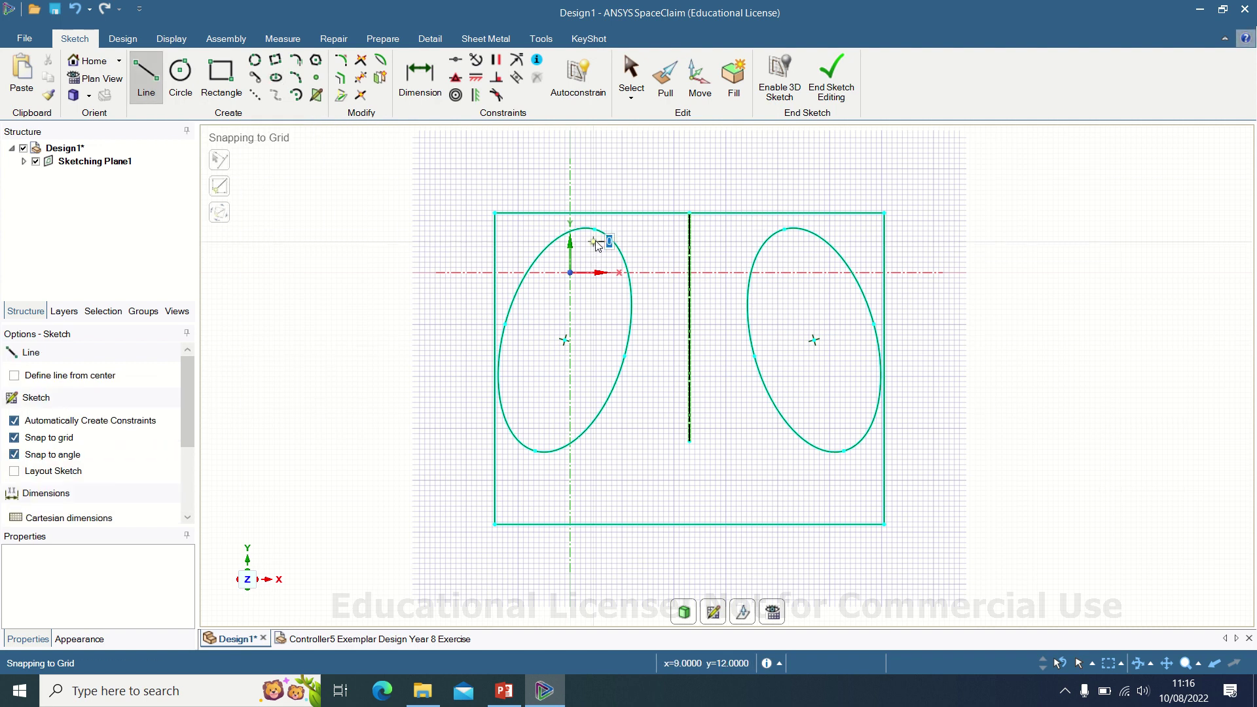
double_click(689, 255)
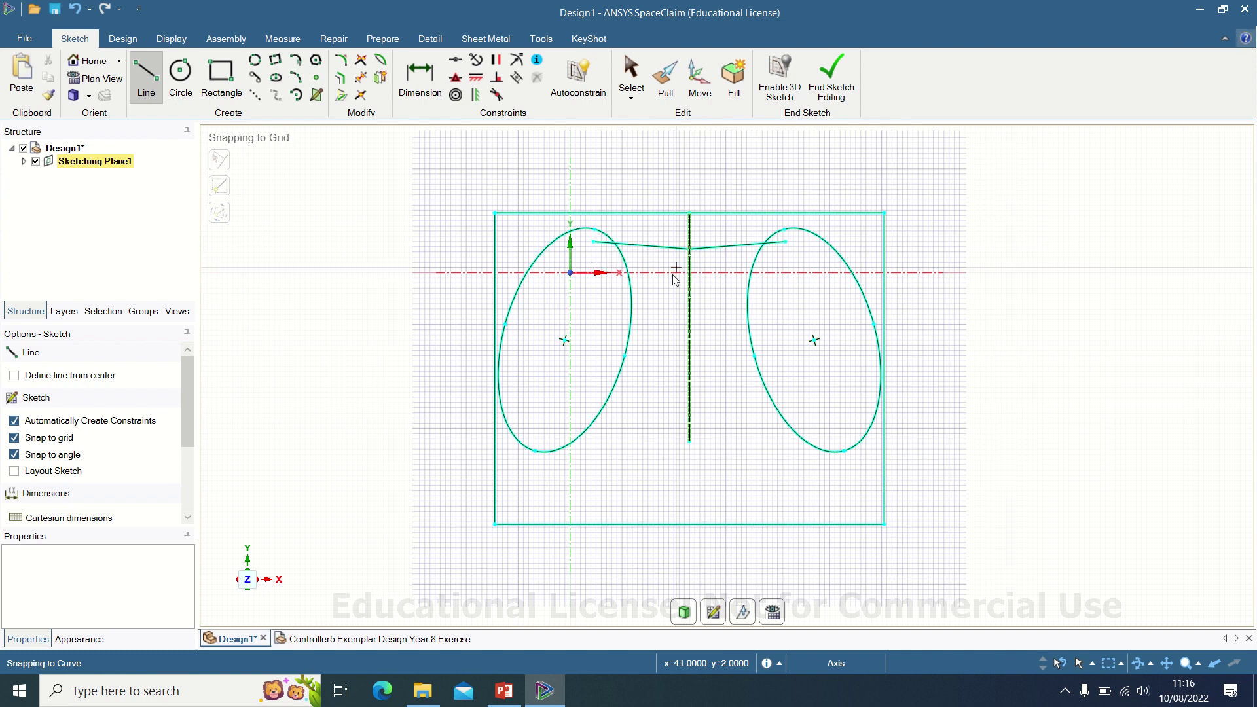
Step: Draw a sloping line from inside the left ellipse's lower part up to the mirror line, at about 30° to the horizontal
left_click(586, 402)
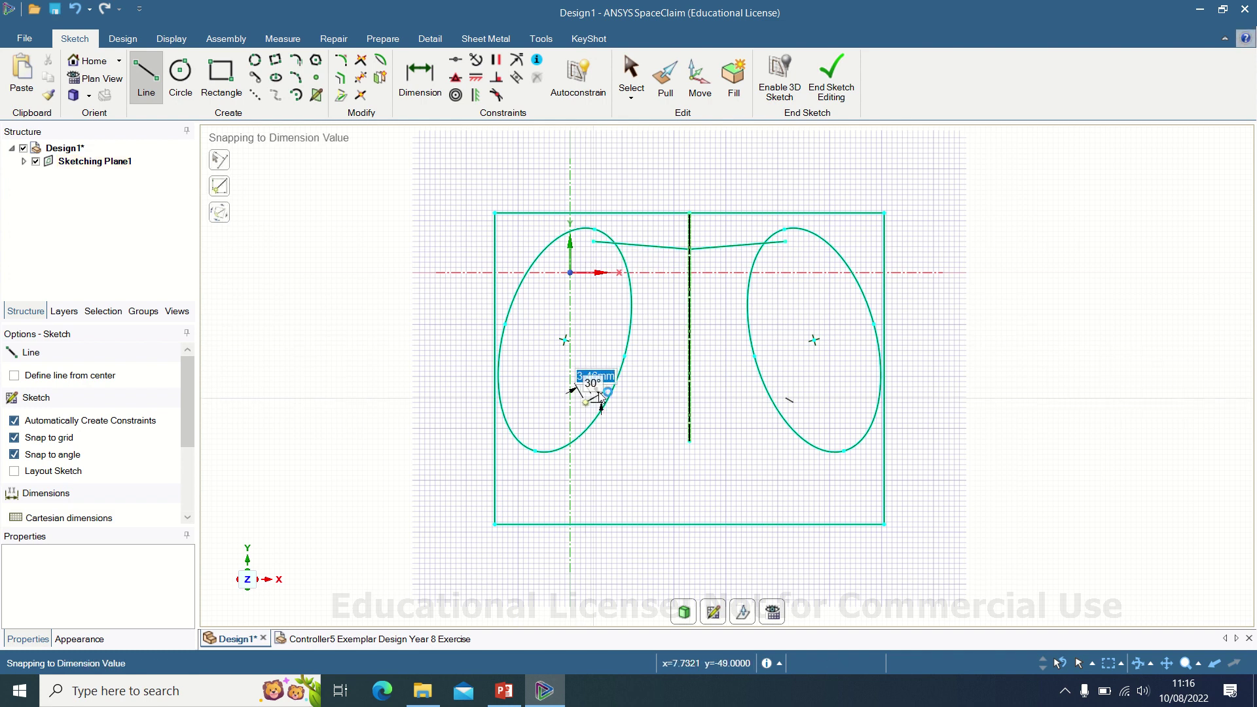
left_click(690, 351)
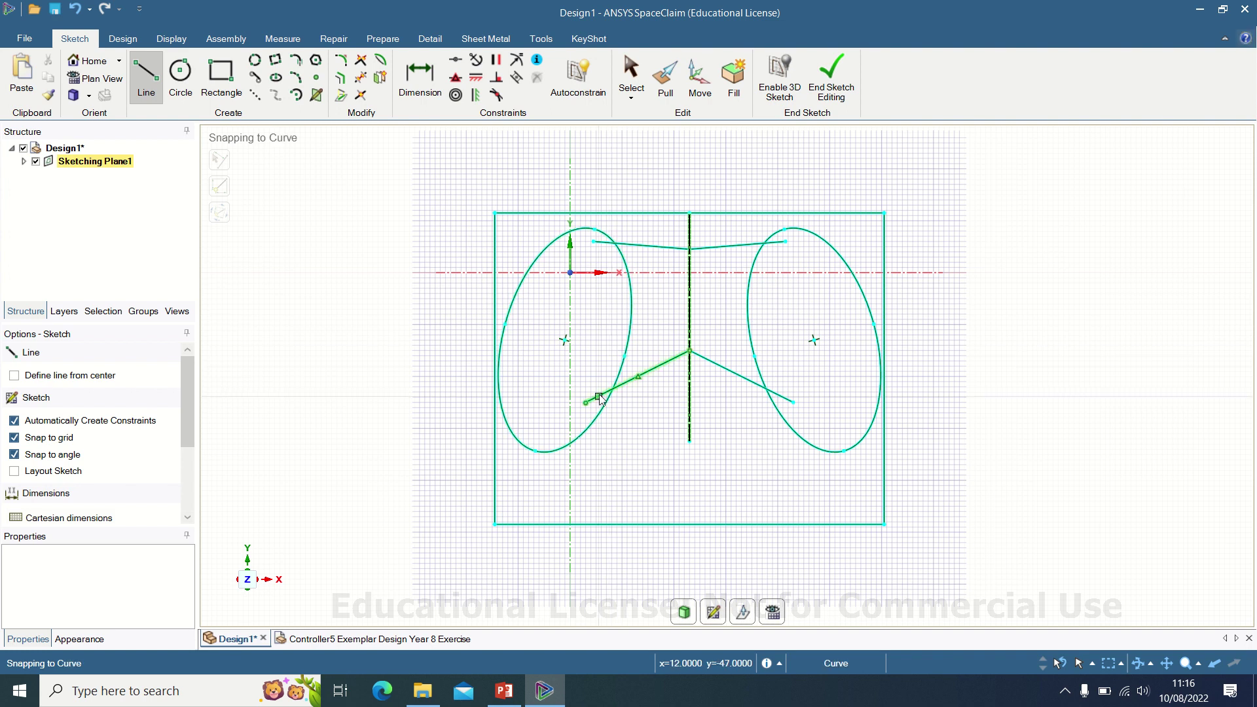
Step: Trim both line ends inside the left ellipse and the ellipse arc between the two lines, leaving one open controller outline
left_click(361, 80)
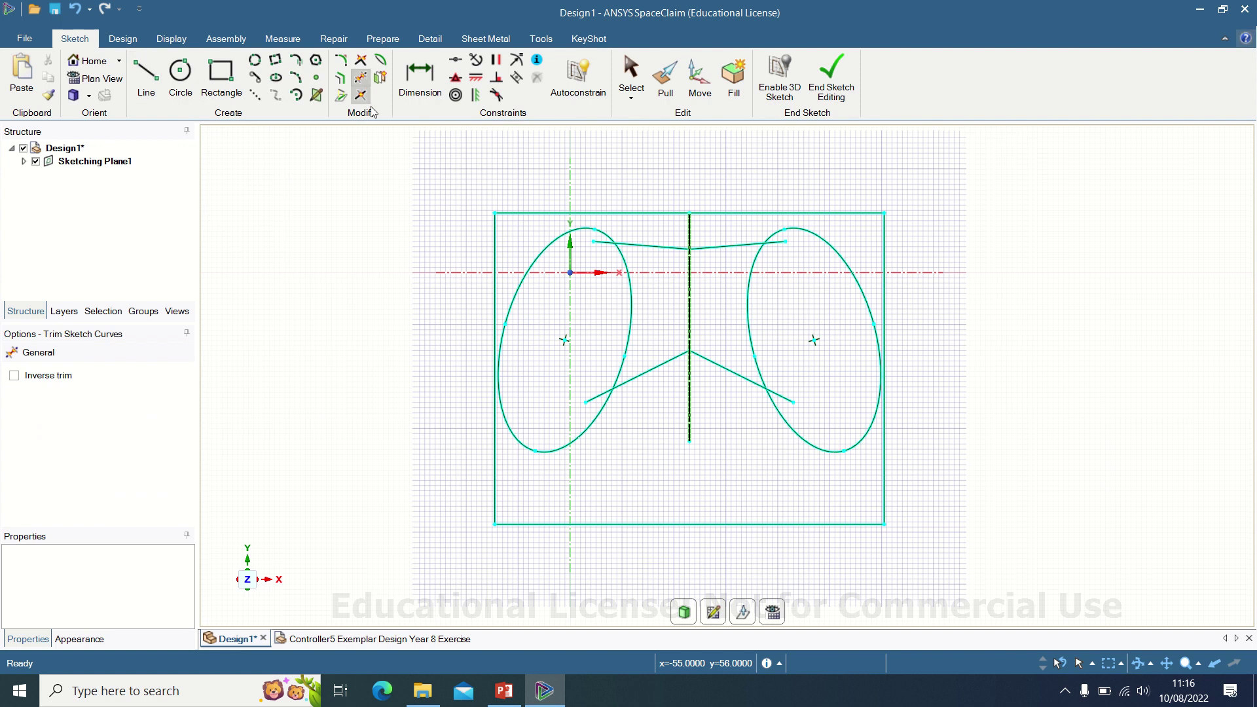
left_click(598, 243)
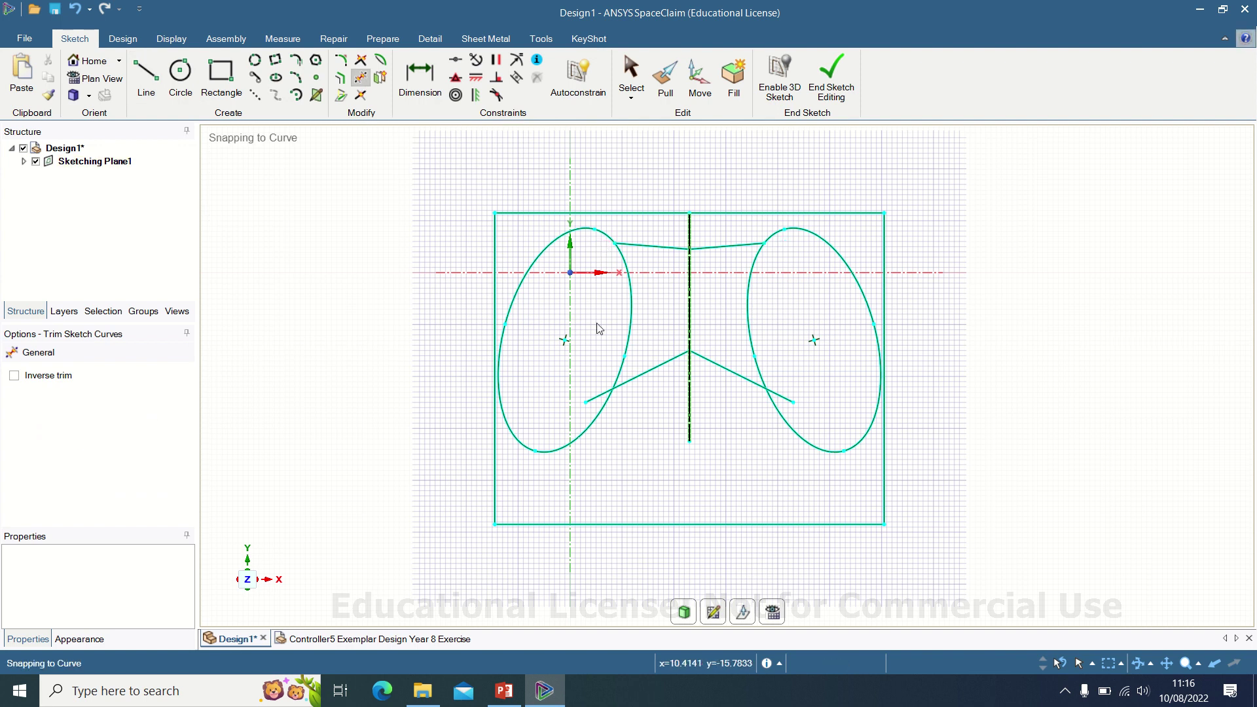
left_click(596, 401)
left_click(630, 335)
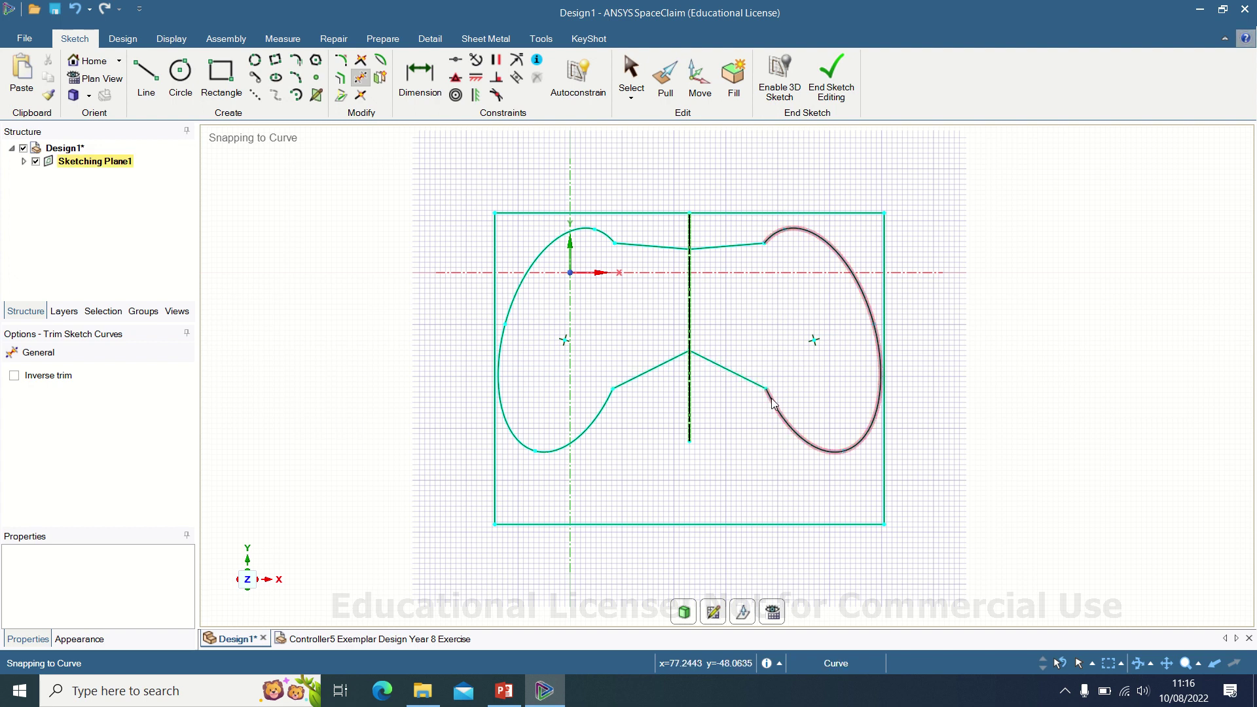
Step: Draw a tangent arc about 45 mm in diameter across the left lower corner, from the sloping line to the ellipse
left_click(297, 62)
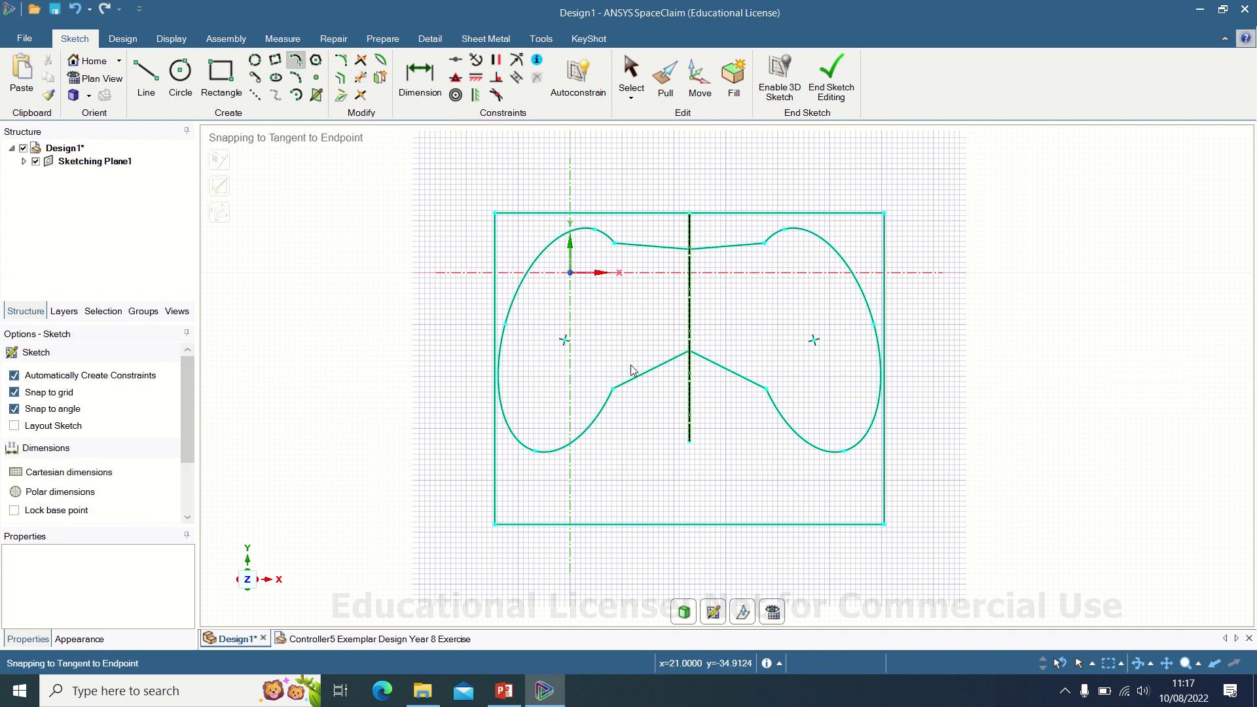
scroll(631, 361, "up", 8)
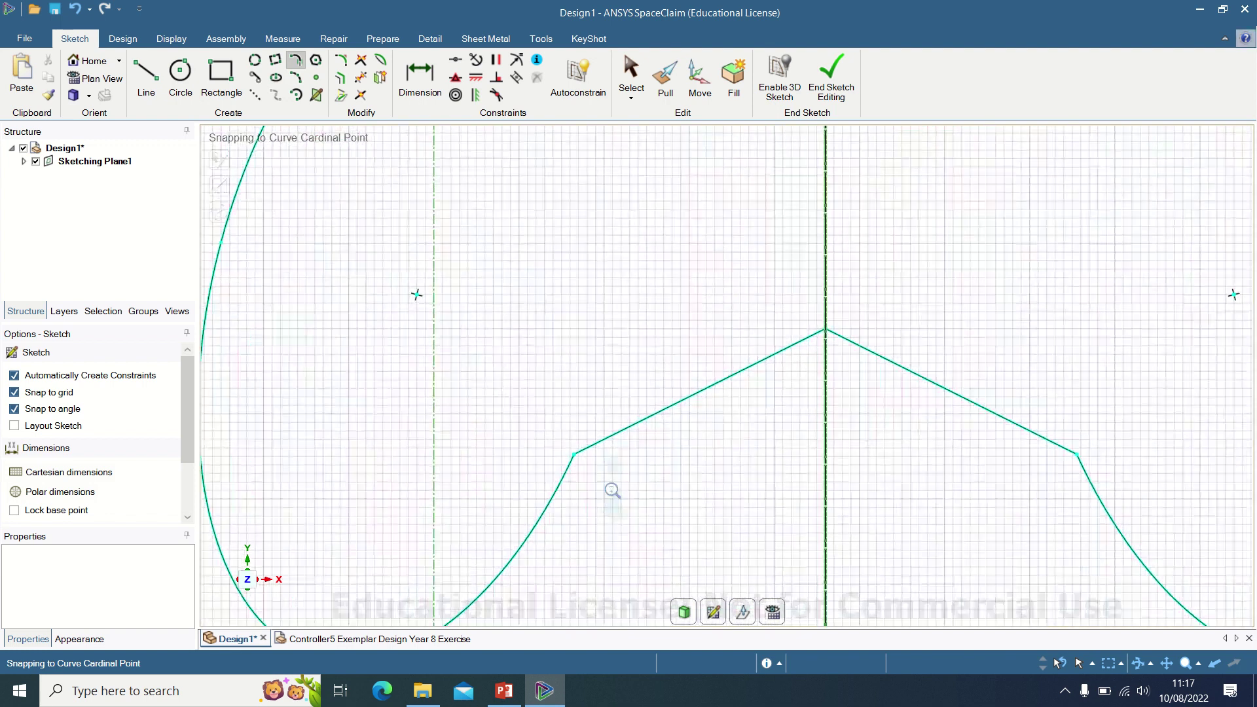
left_click(631, 433)
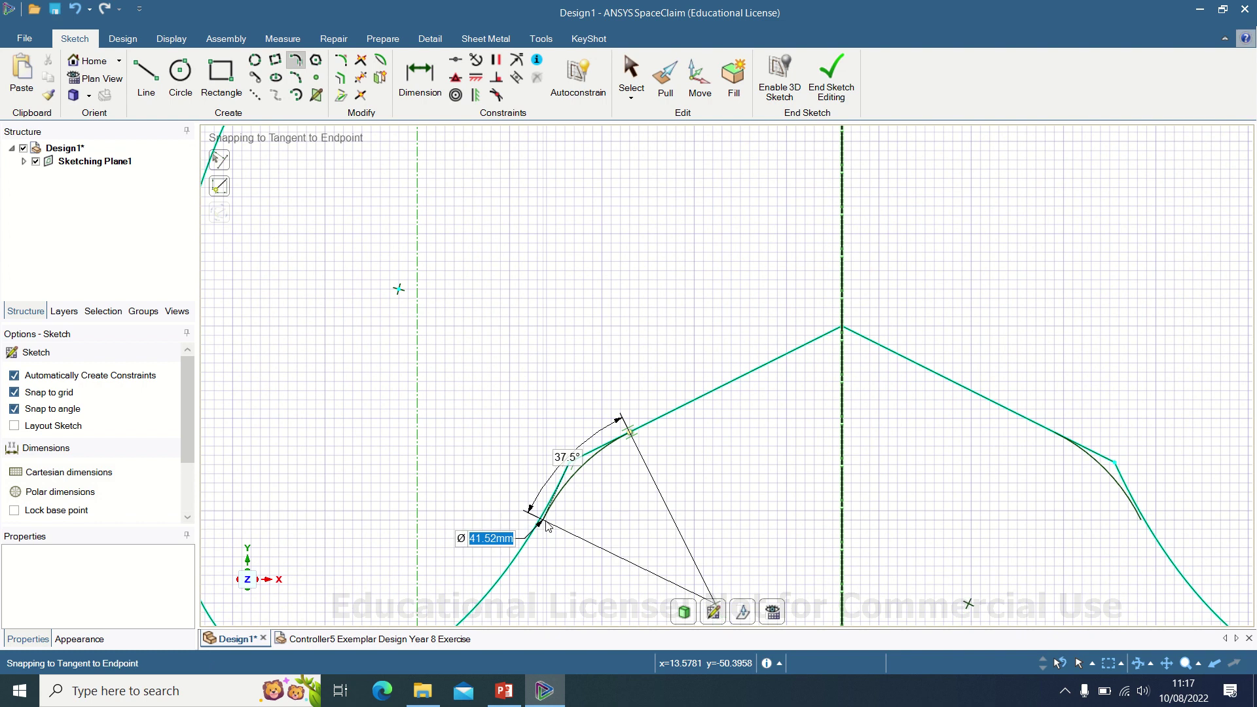
scroll(549, 521, "up", 5)
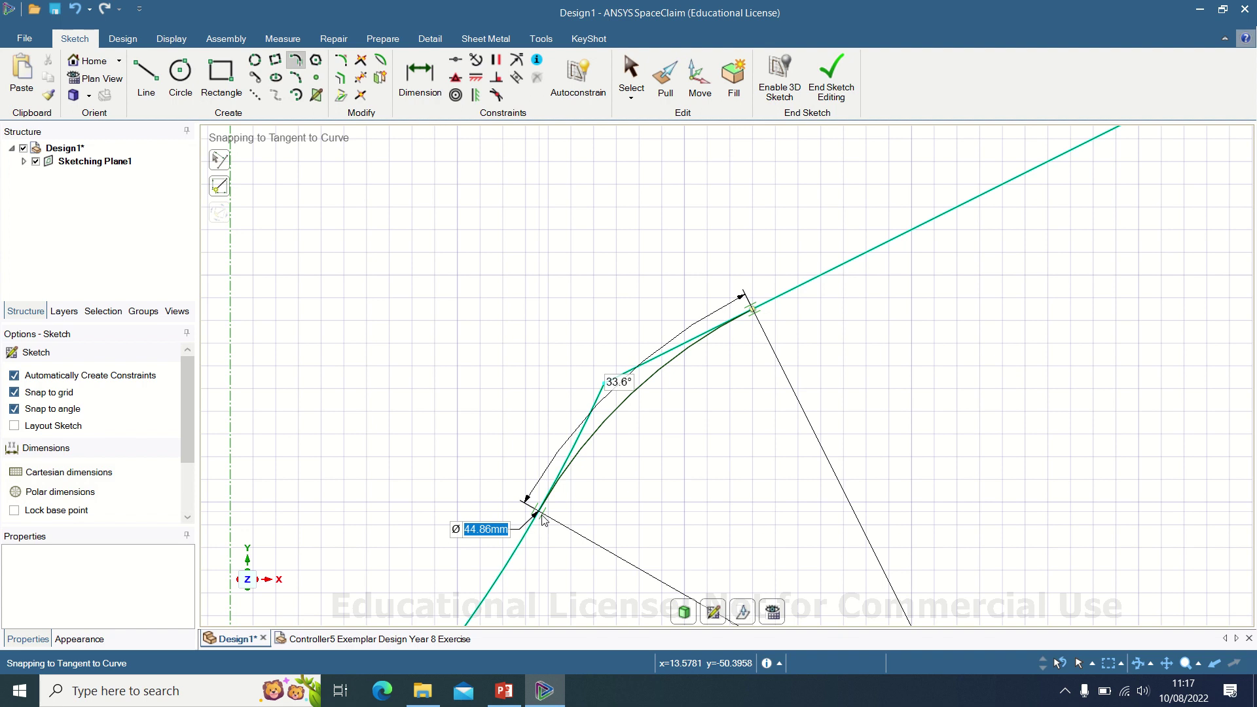
left_click(543, 519)
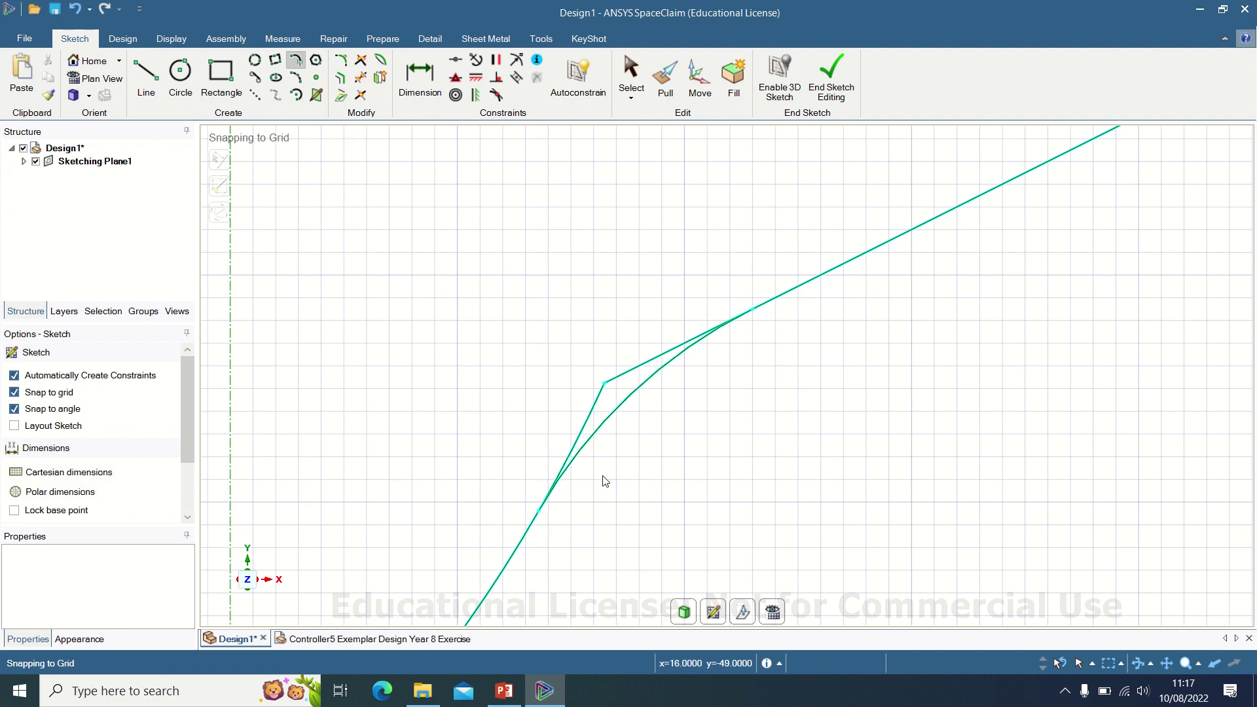
Step: Draw a tangent arc about 22 mm in diameter across the left upper corner, from the top line to the ellipse
scroll(606, 450, "down", 5)
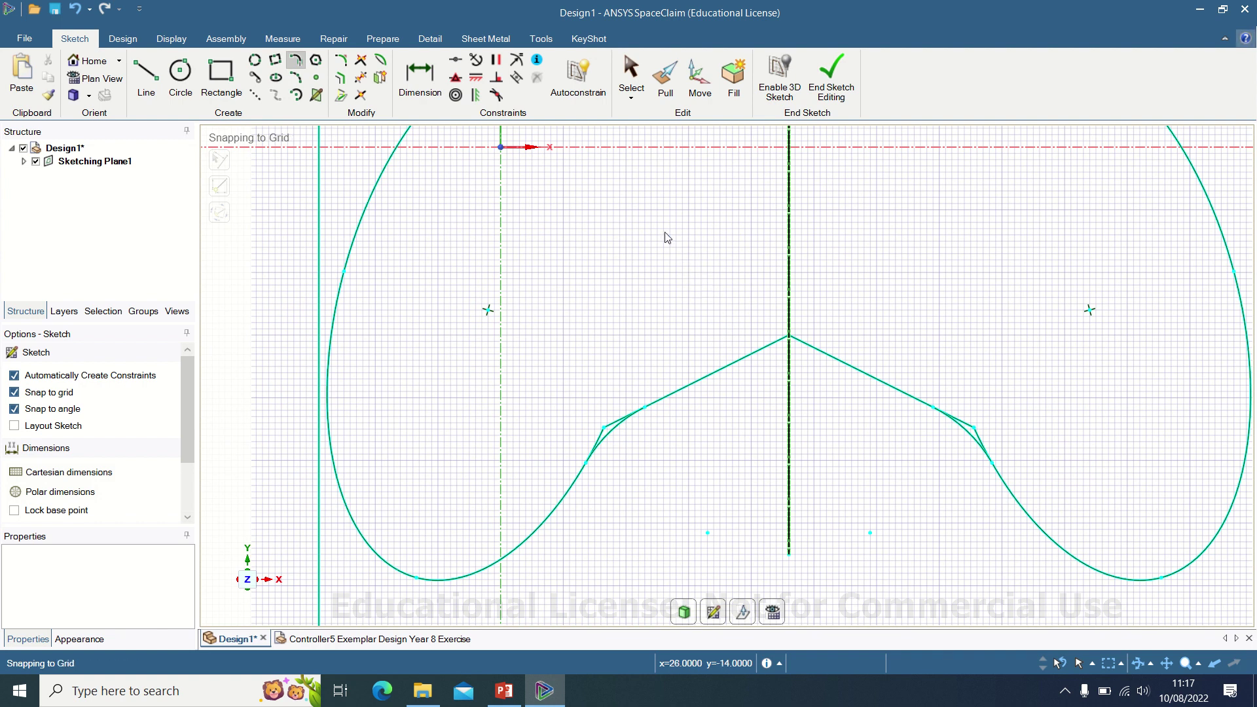
middle_click_drag(663, 244, 662, 432, "shift")
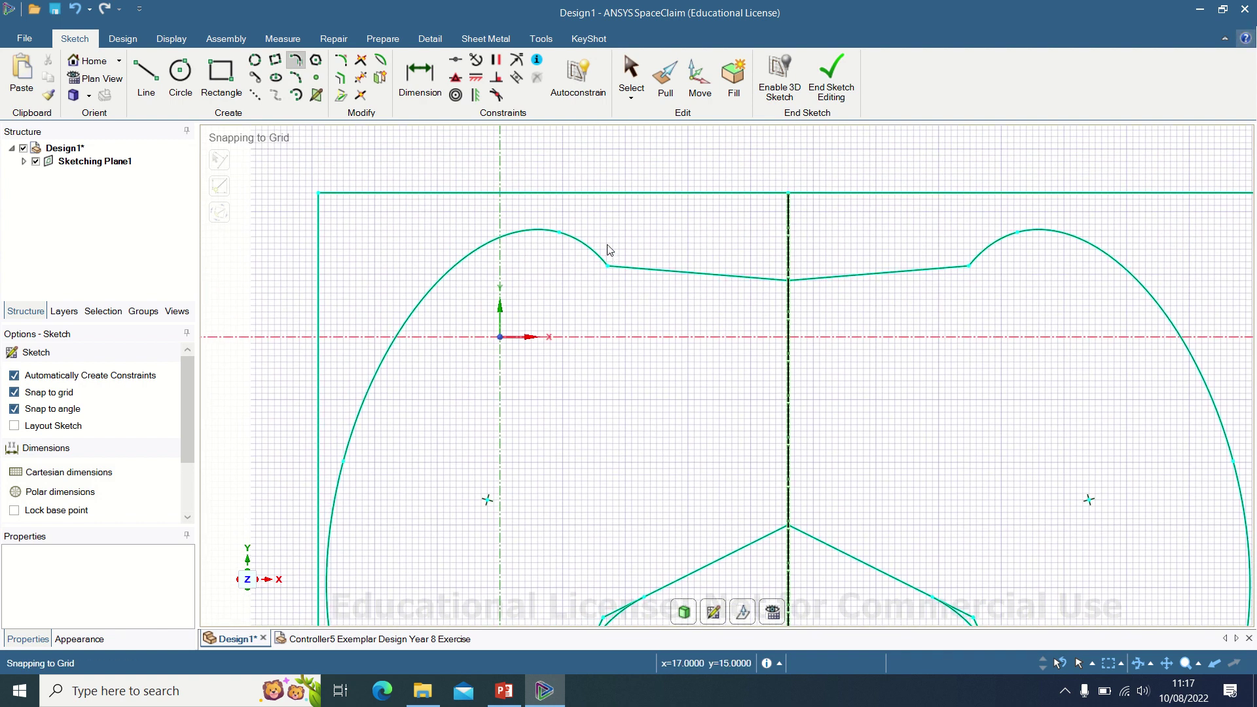
scroll(609, 250, "up", 5)
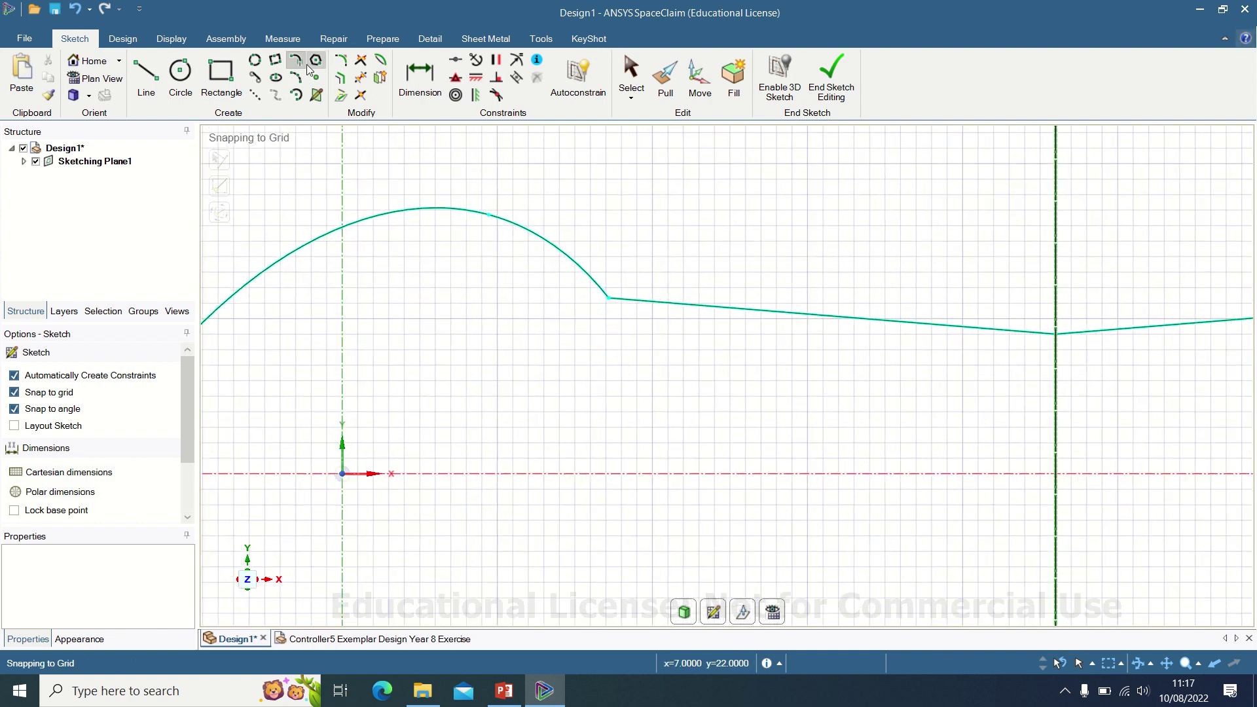
left_click(674, 302)
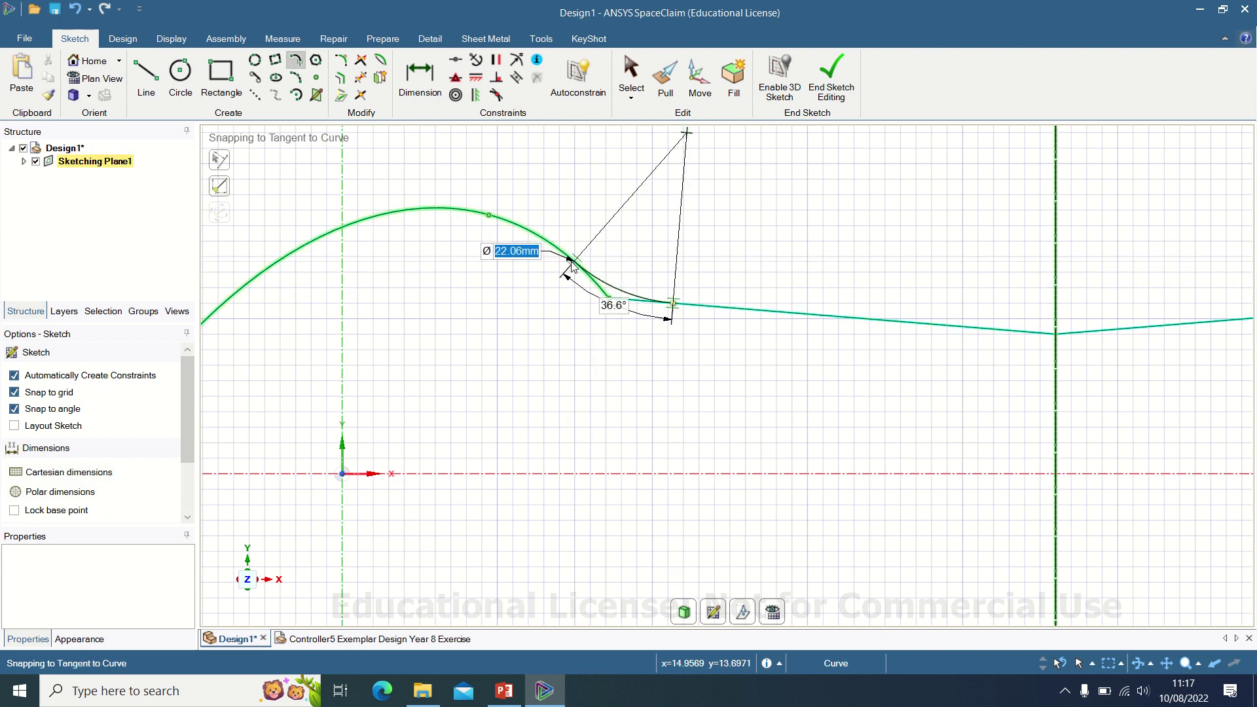
left_click(573, 270)
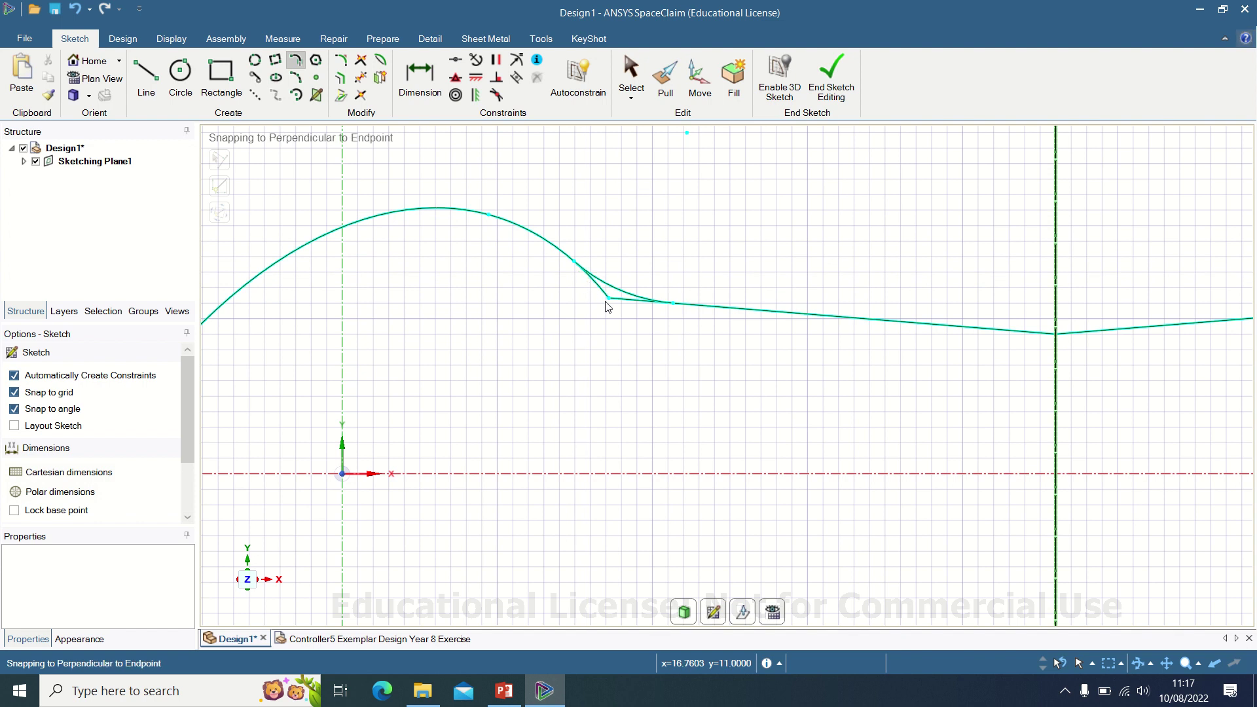
Step: Trim the leftover ellipse and line segments at the left upper corner, keeping the tangent arc
left_click(359, 81)
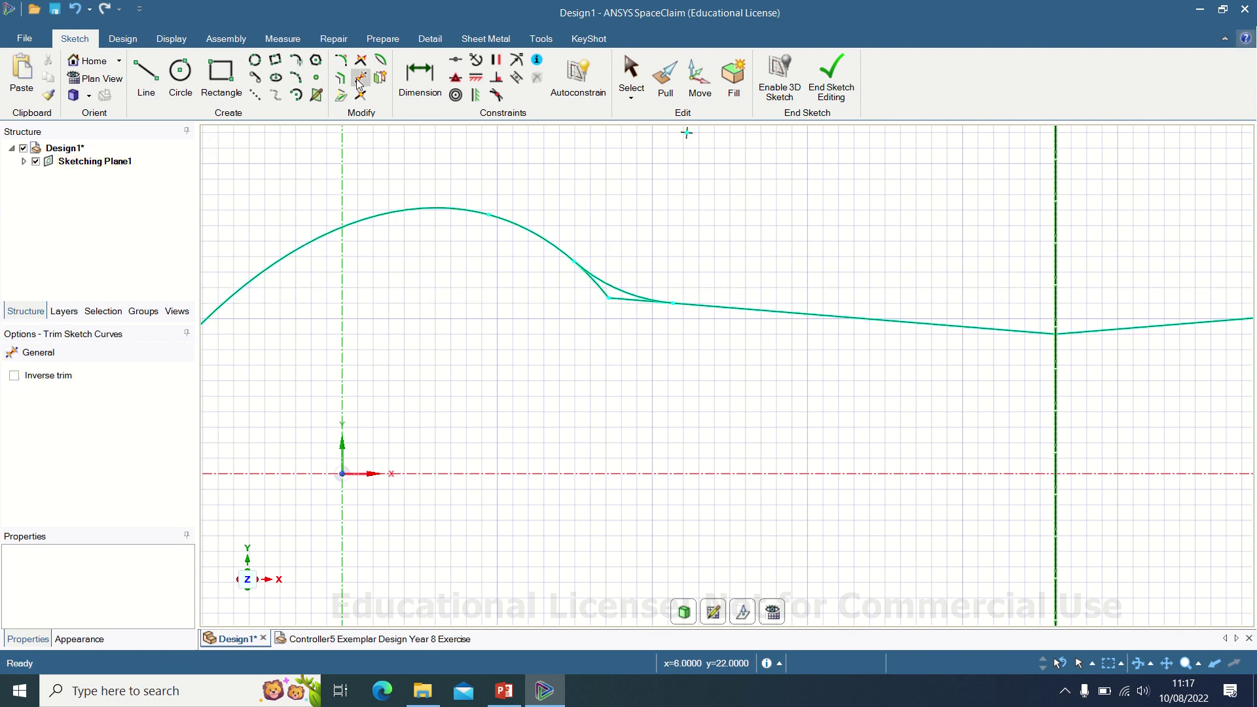
left_click(592, 280)
left_click(619, 299)
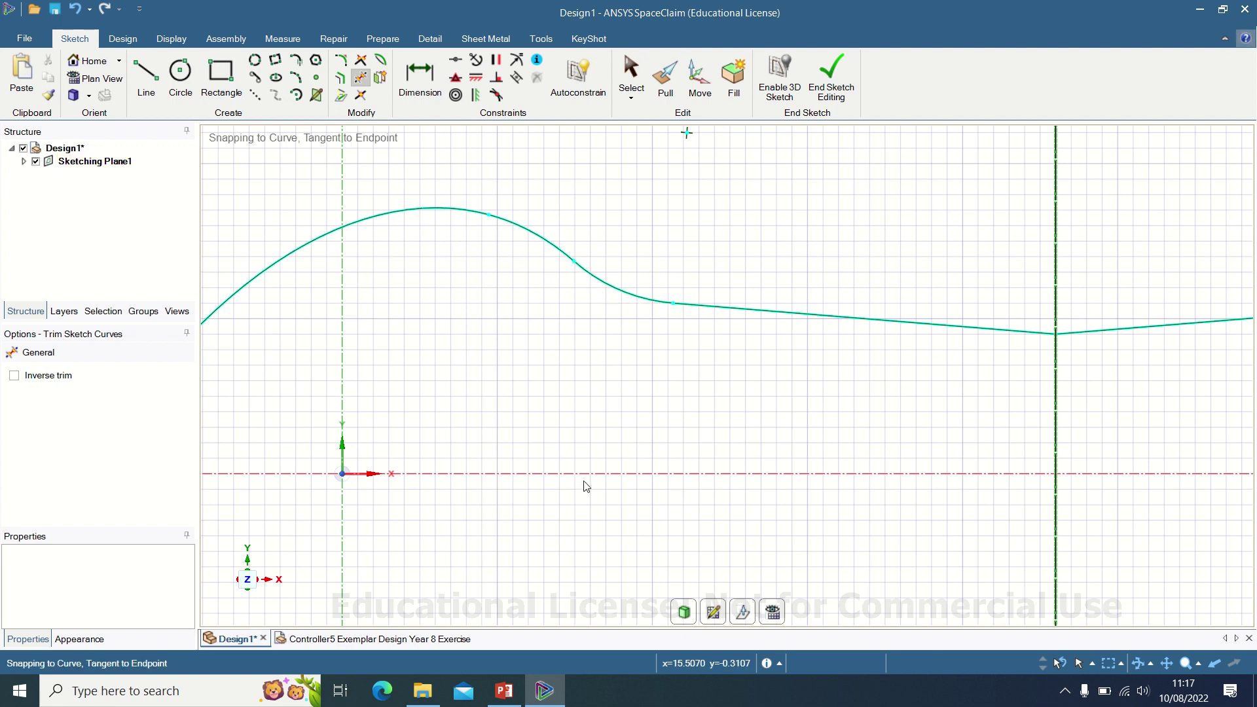
Step: Trim the leftover ellipse and line segments at the left lower corner, keeping the tangent arc
scroll(584, 459, "down", 5)
middle_click_drag(579, 516, 589, 192, "shift")
middle_click_drag(586, 397, 584, 273, "shift")
scroll(595, 337, "up", 5)
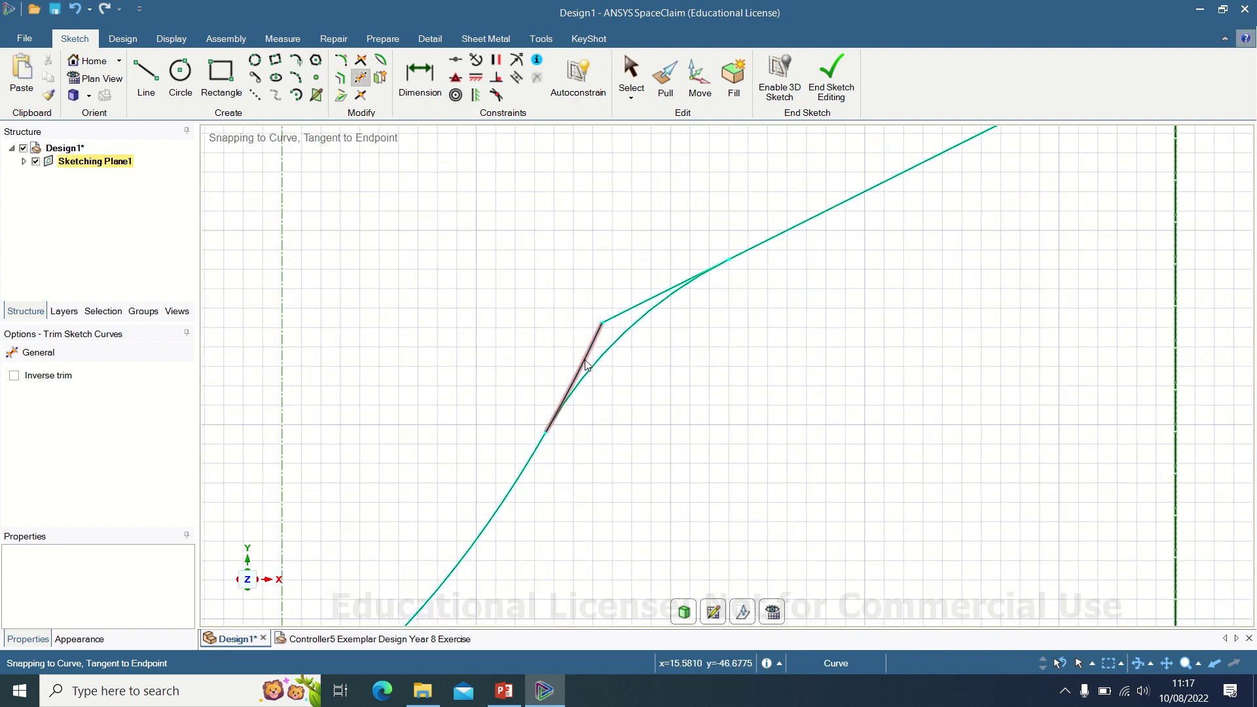
left_click(593, 335)
left_click(612, 321)
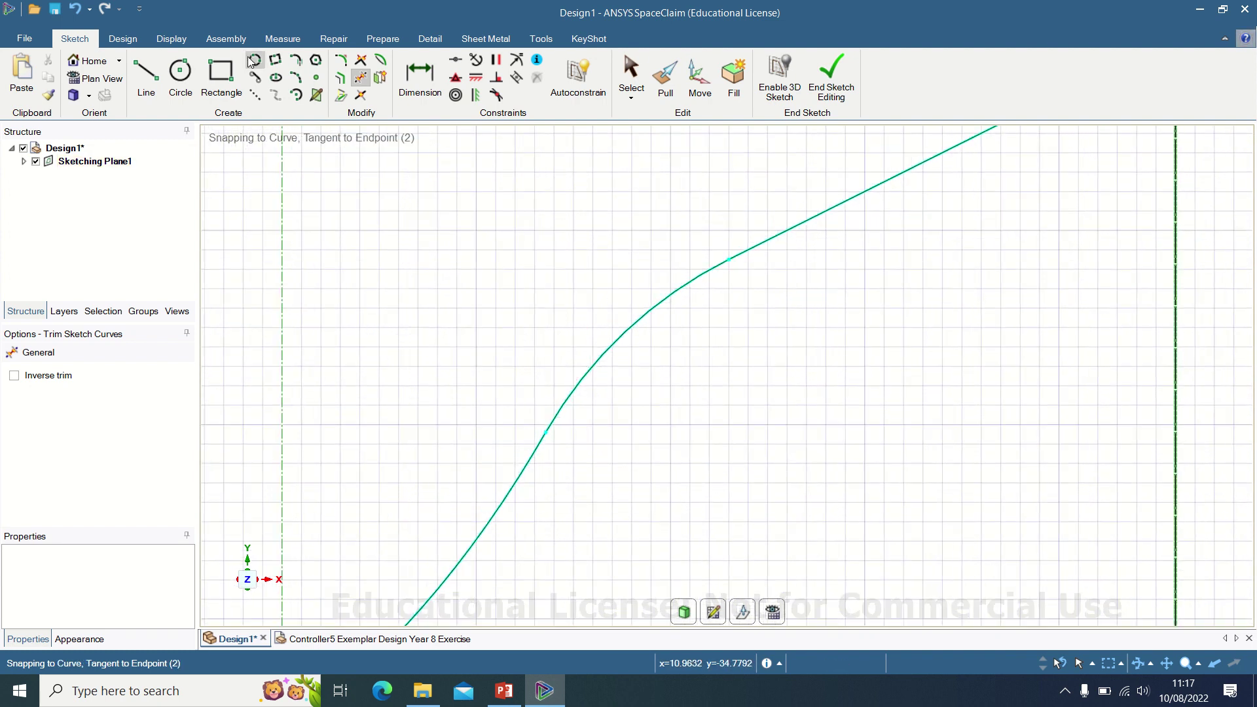
Step: Trim the mirror line between the outline's upper and lower edges and delete its two remaining pieces
left_click(94, 61)
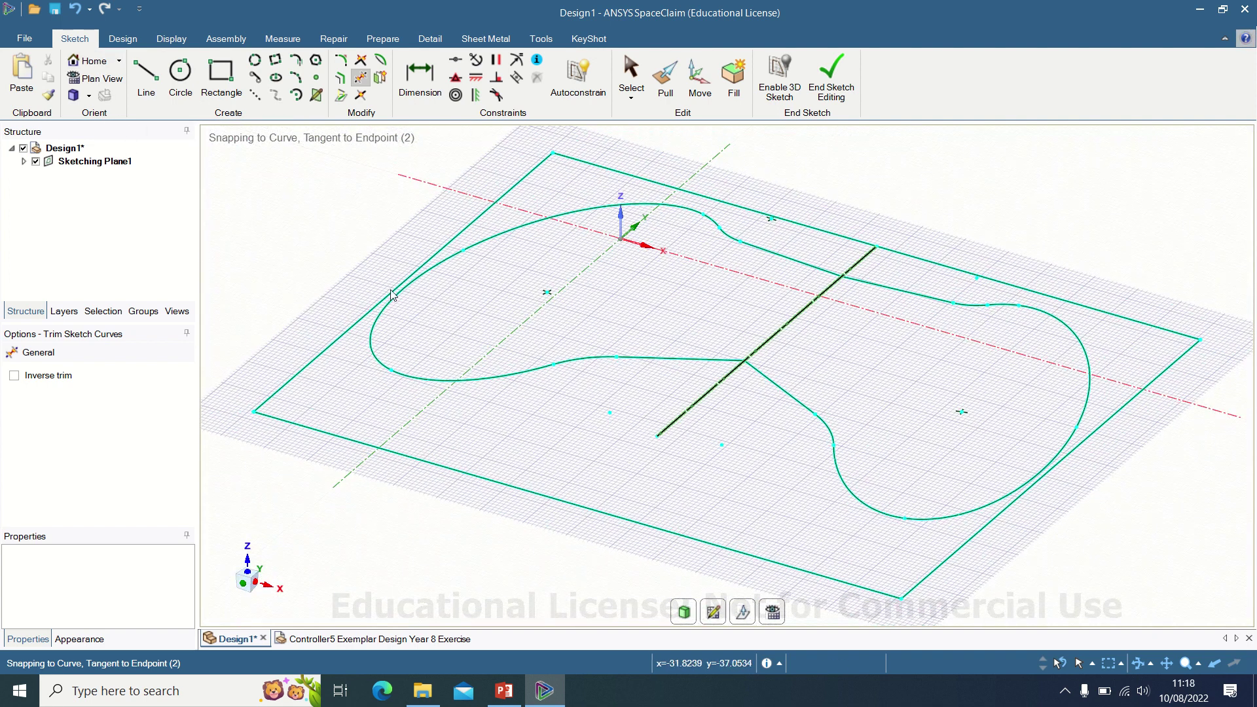
left_click(97, 79)
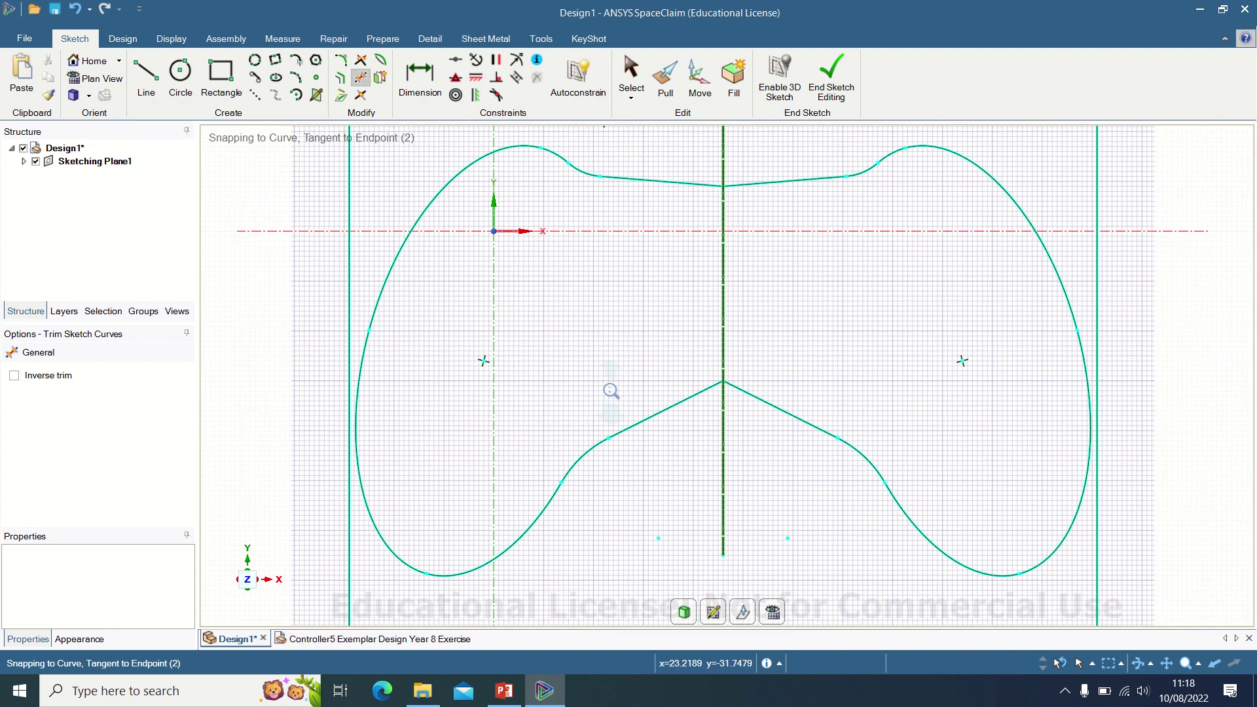
scroll(613, 393, "down", 3)
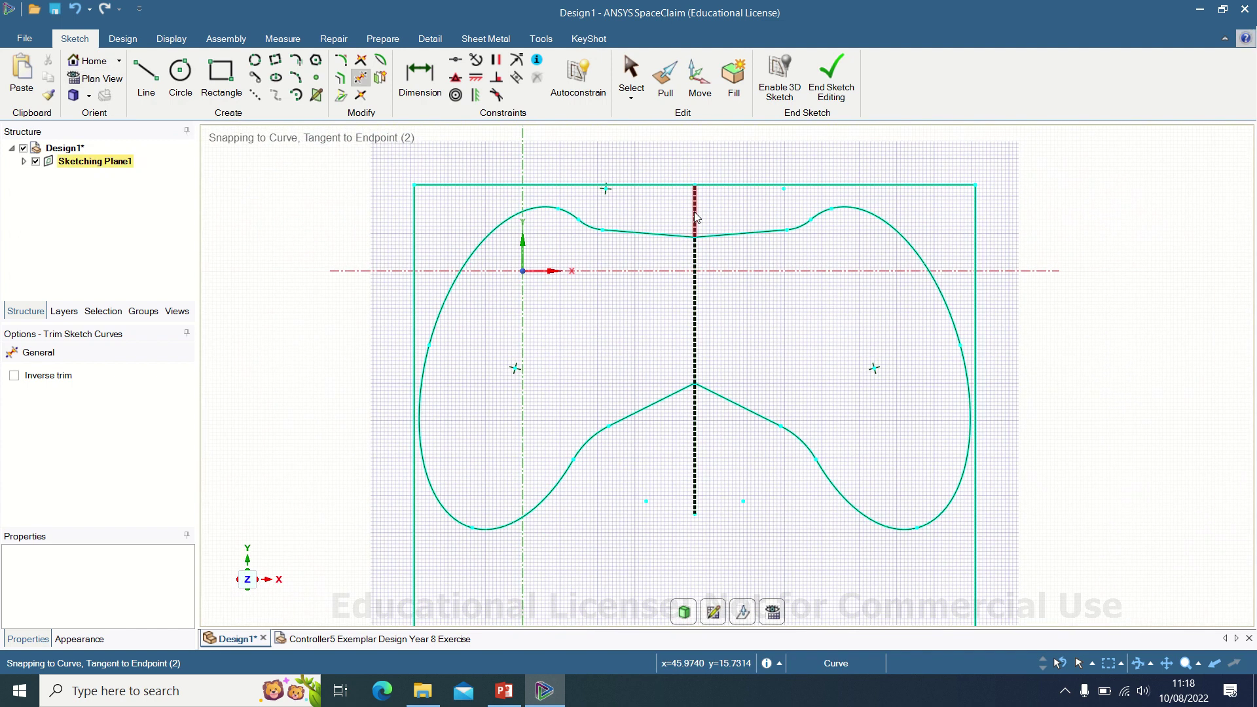
left_click(697, 273)
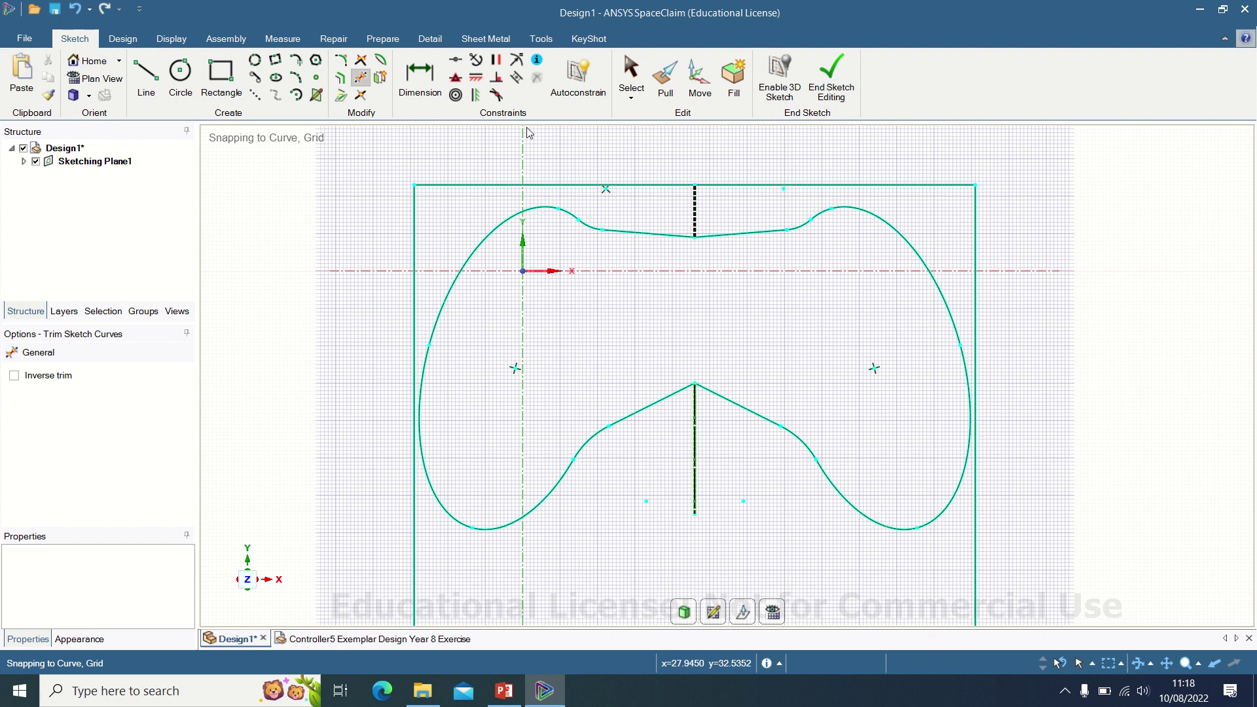
left_click(122, 39)
left_click(265, 79)
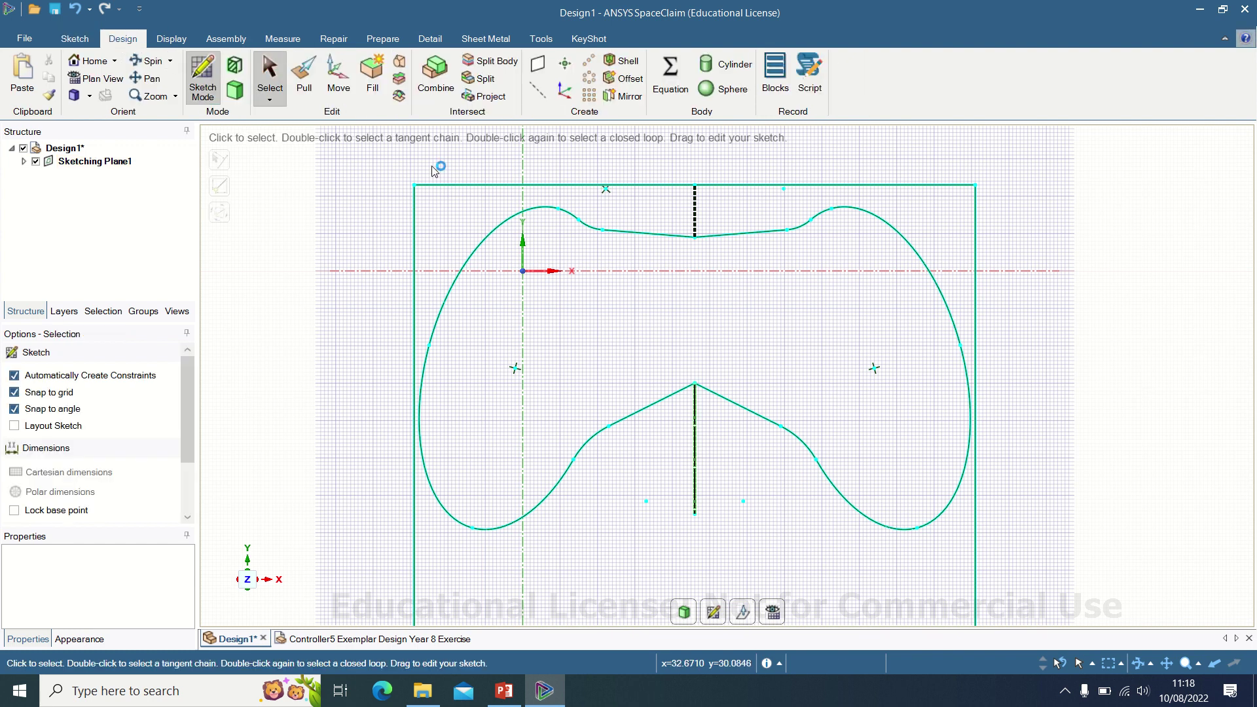
left_click(694, 211)
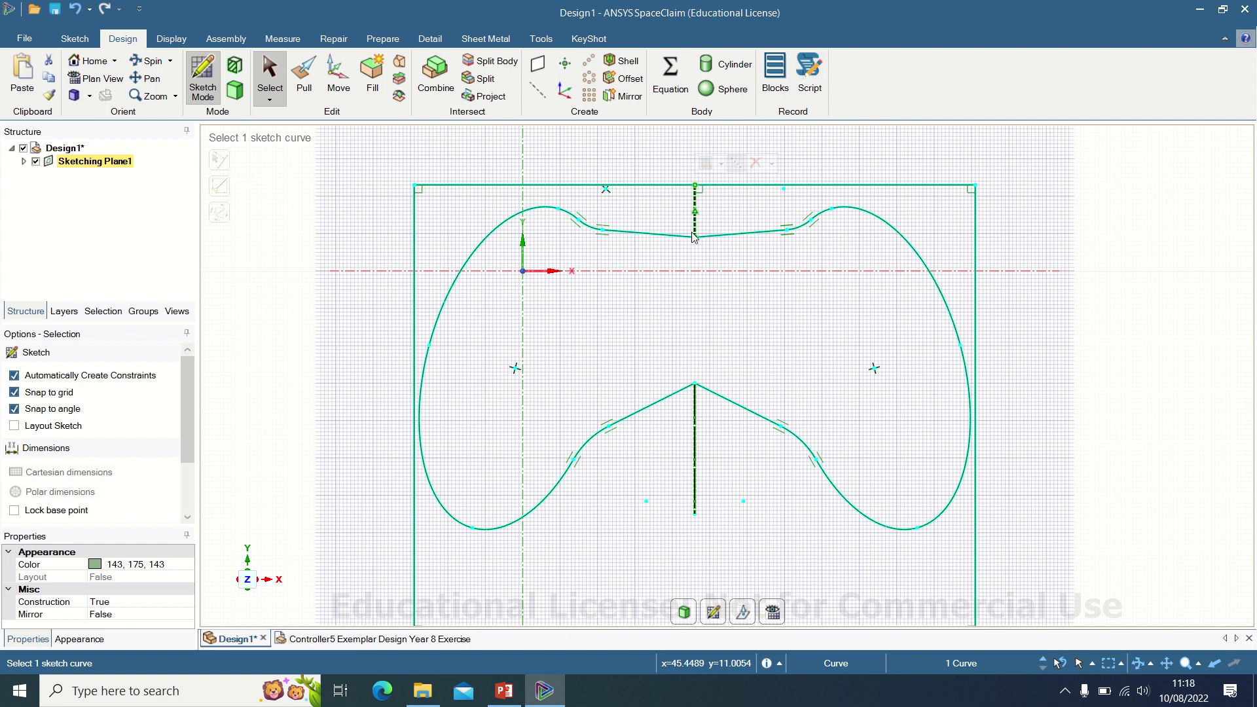
key("Delete")
left_click(695, 433)
key("Delete")
Step: Delete all four sides of the bounding rectangle around the controller outline
left_click(439, 185)
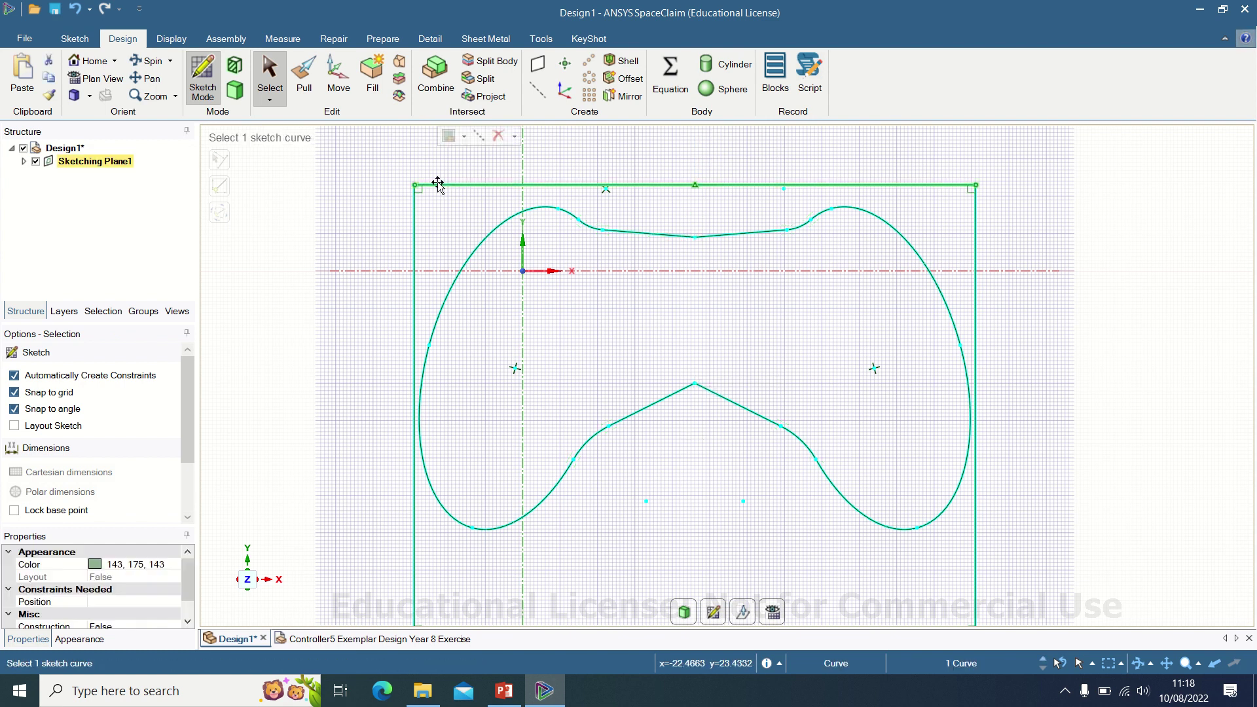
key("Delete")
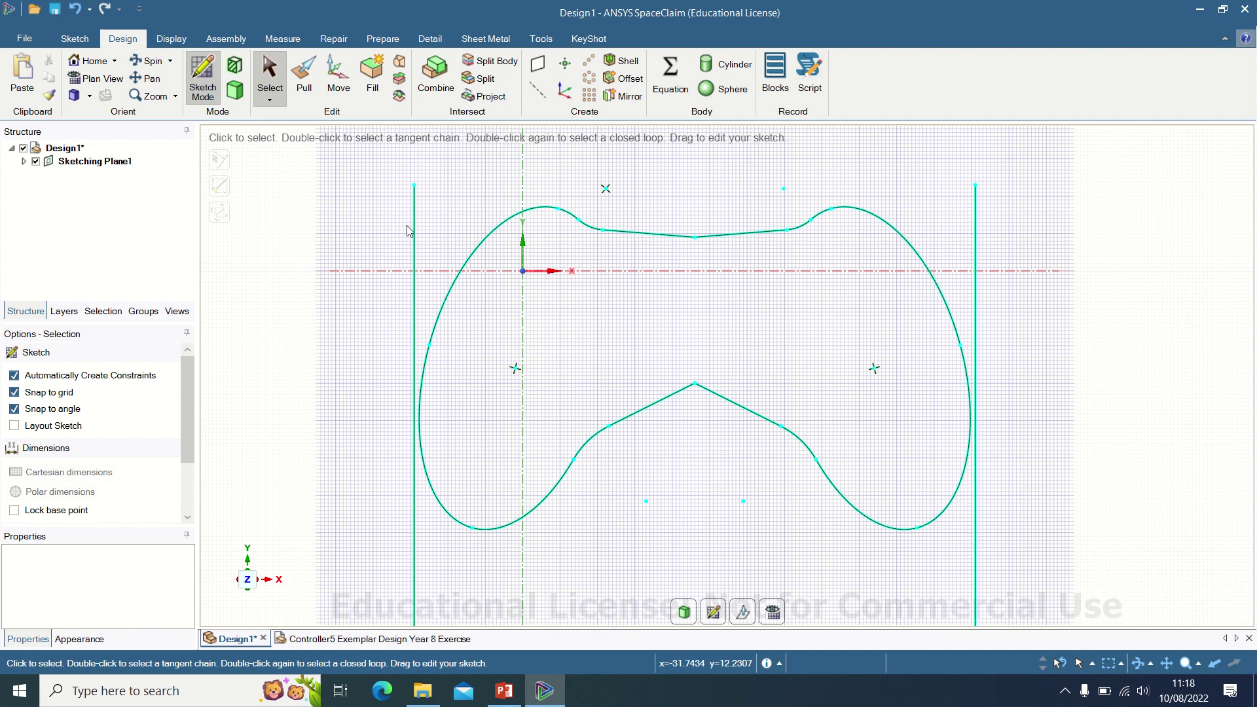
left_click(413, 227)
key("Delete")
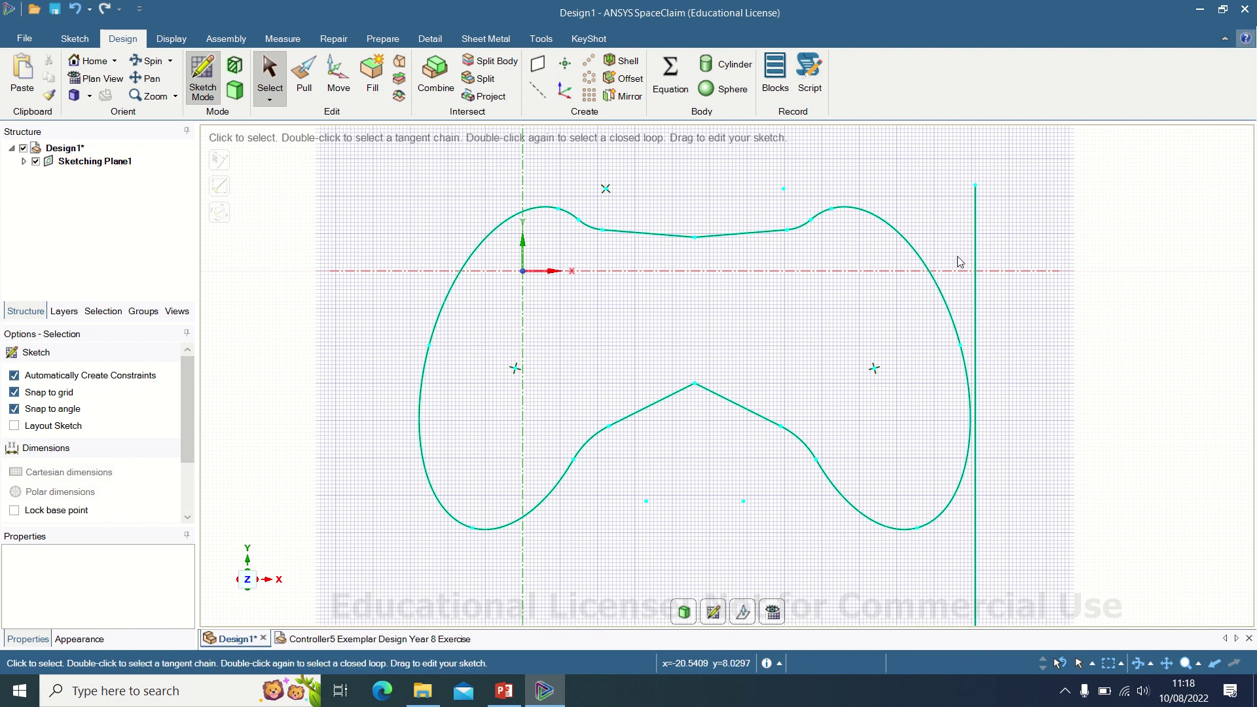
left_click(975, 254)
key("Delete")
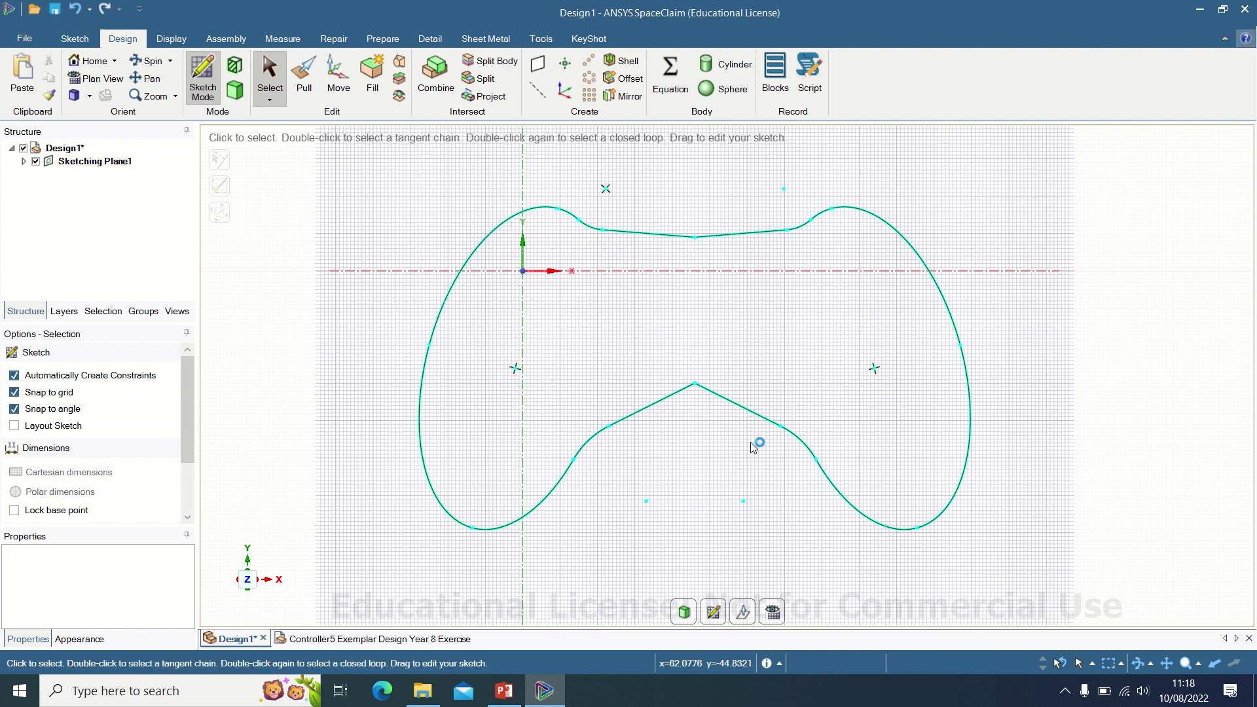
middle_click_drag(700, 466, 715, 383, "shift")
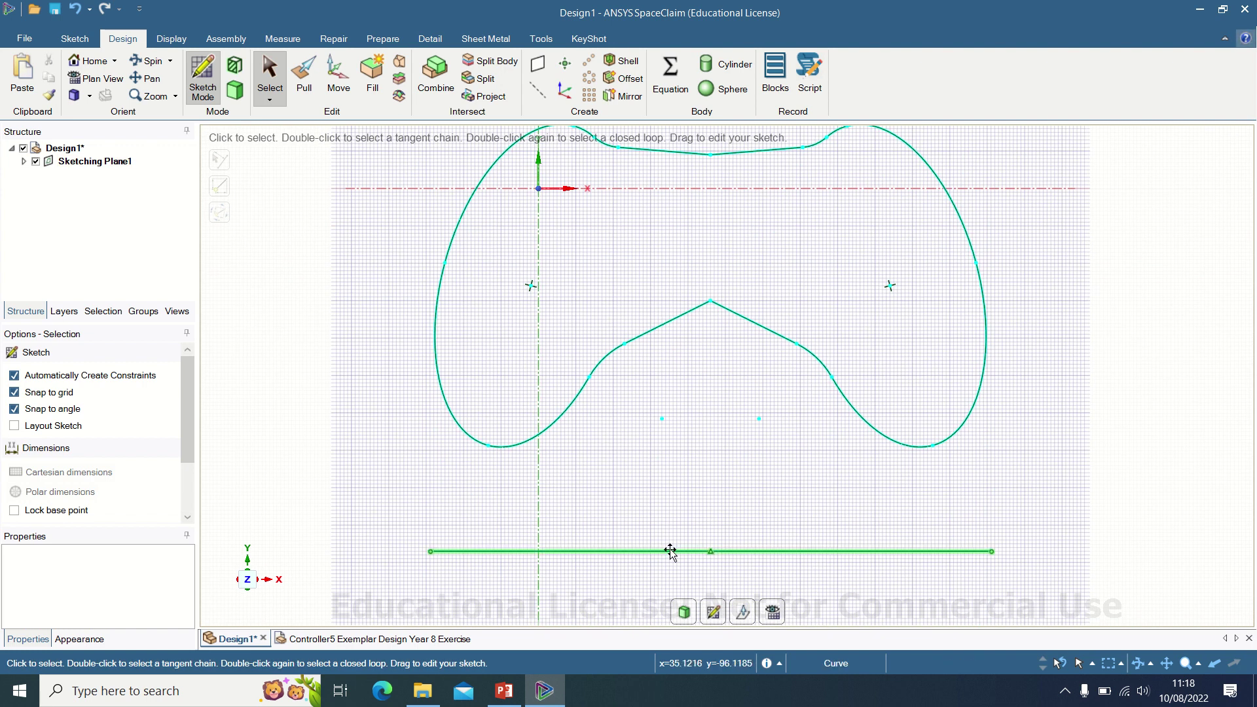
left_click(670, 551)
key("Delete")
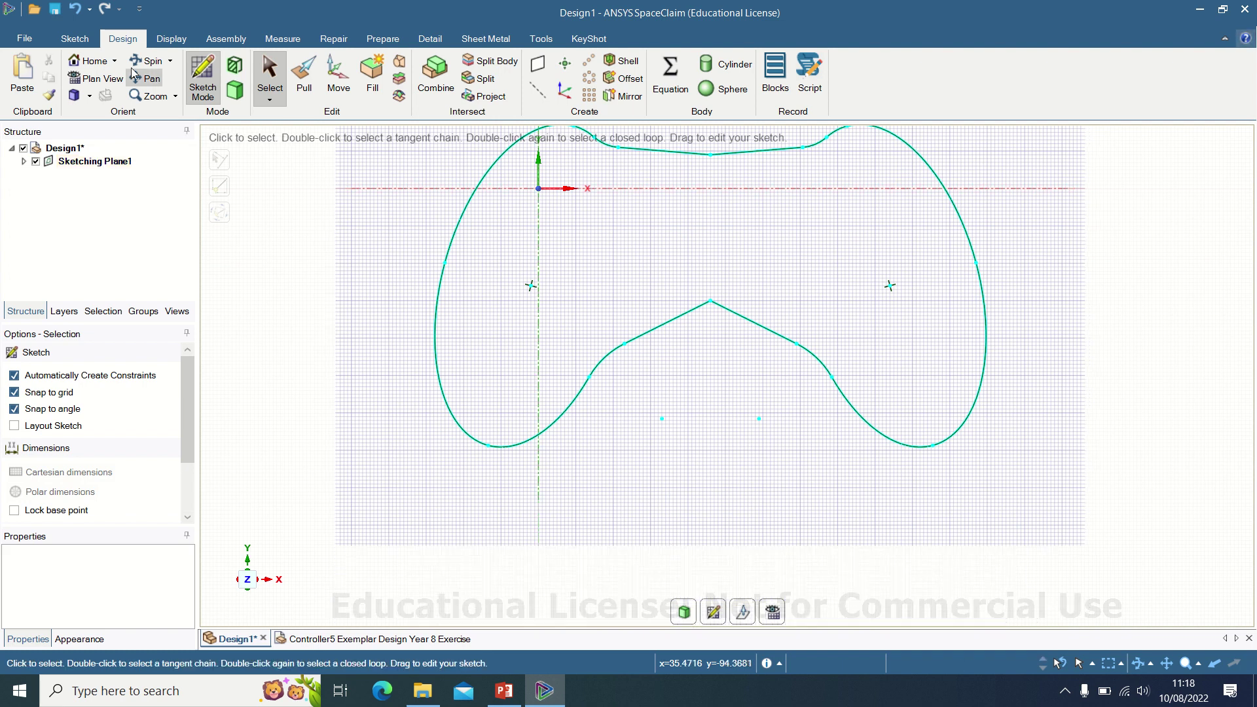
Step: Convert the closed controller outline into a surface in 3D mode, show it in the home view and select its face
left_click(91, 65)
left_click(97, 79)
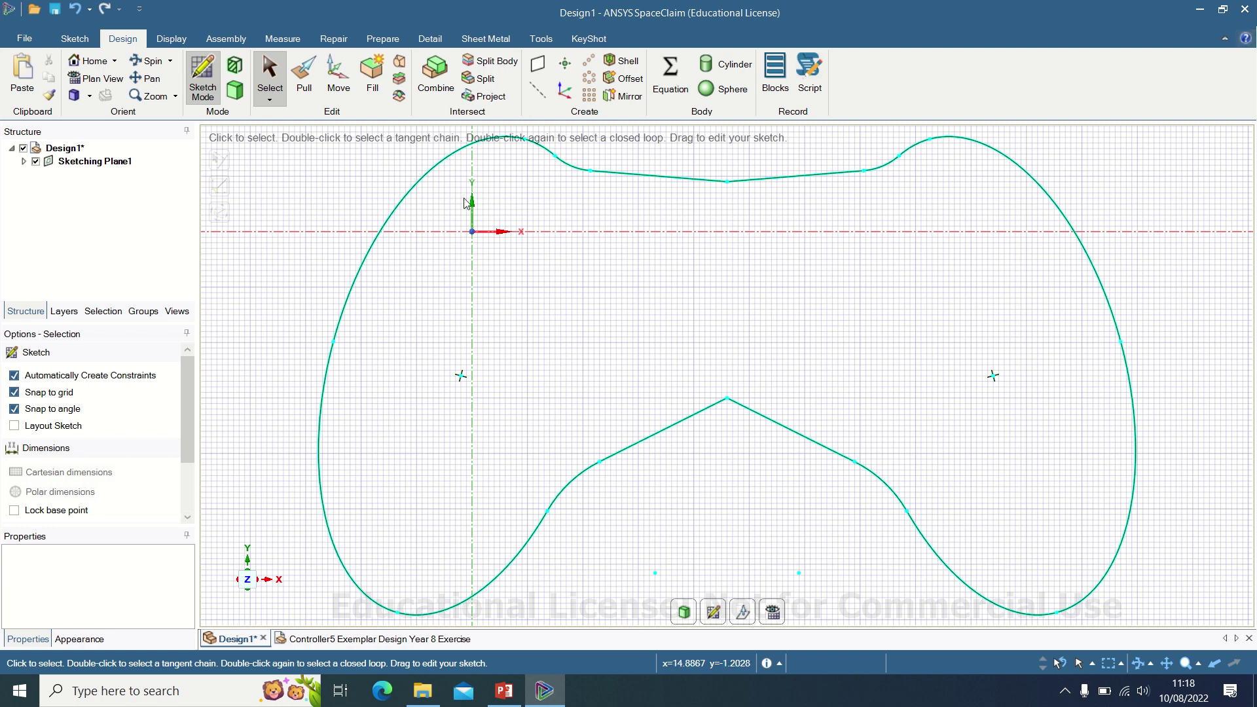
left_click(236, 91)
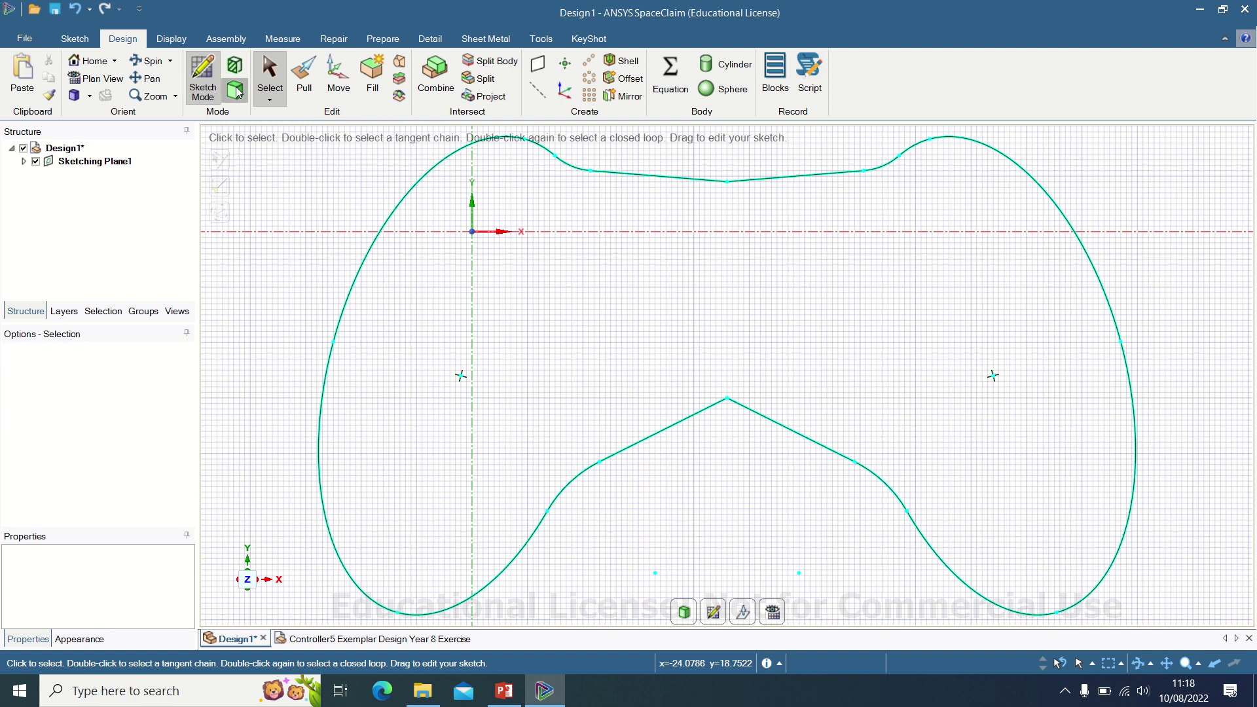
left_click(92, 61)
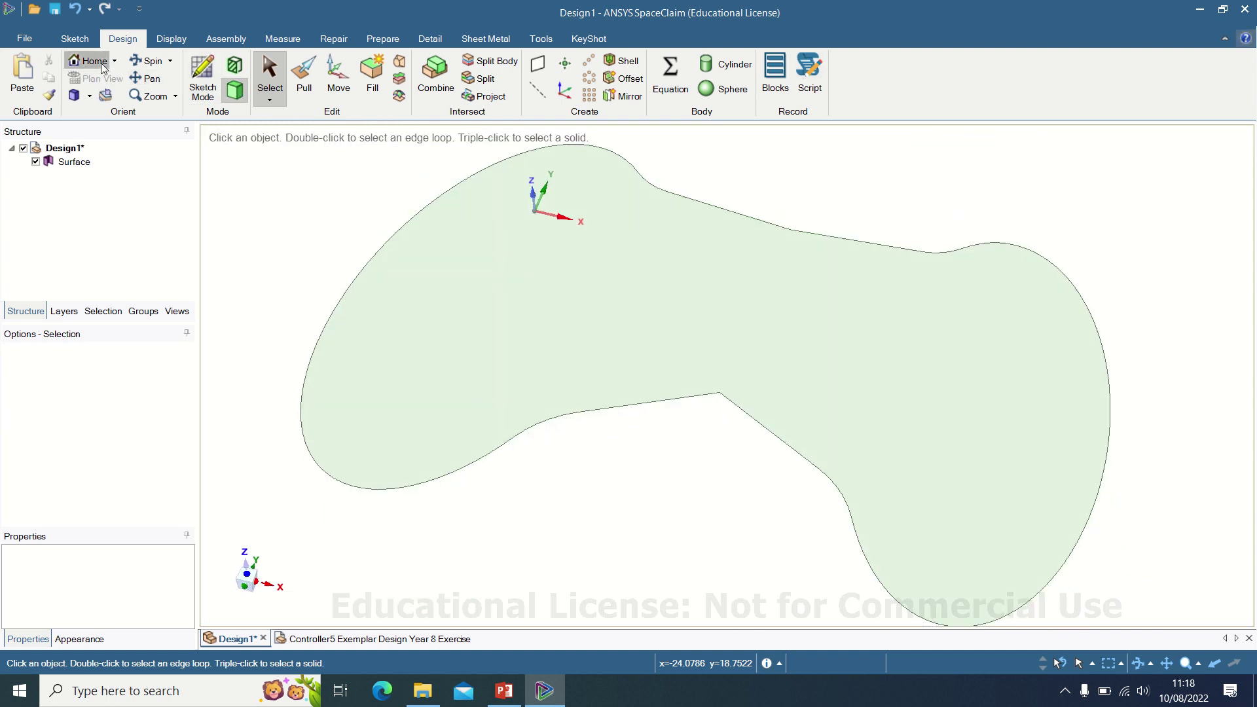
left_click(504, 272)
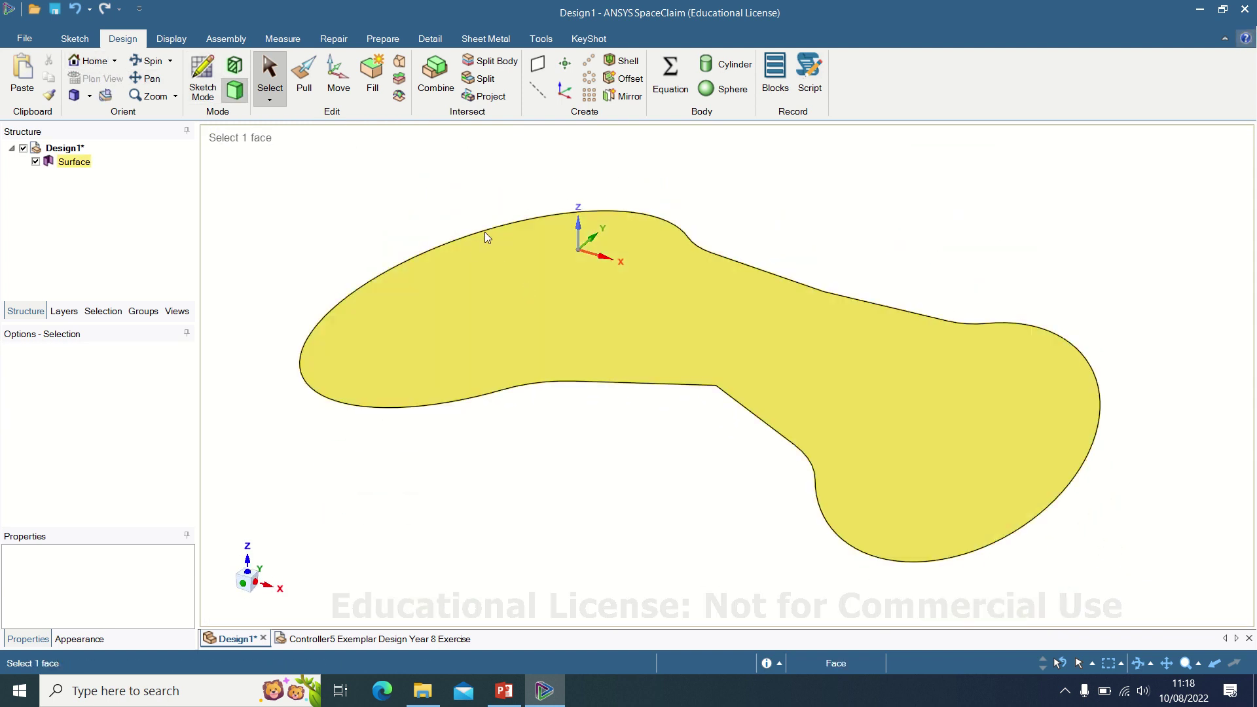
Step: Pull the controller-shaped surface upward by 20 mm into a solid body
left_click(430, 214)
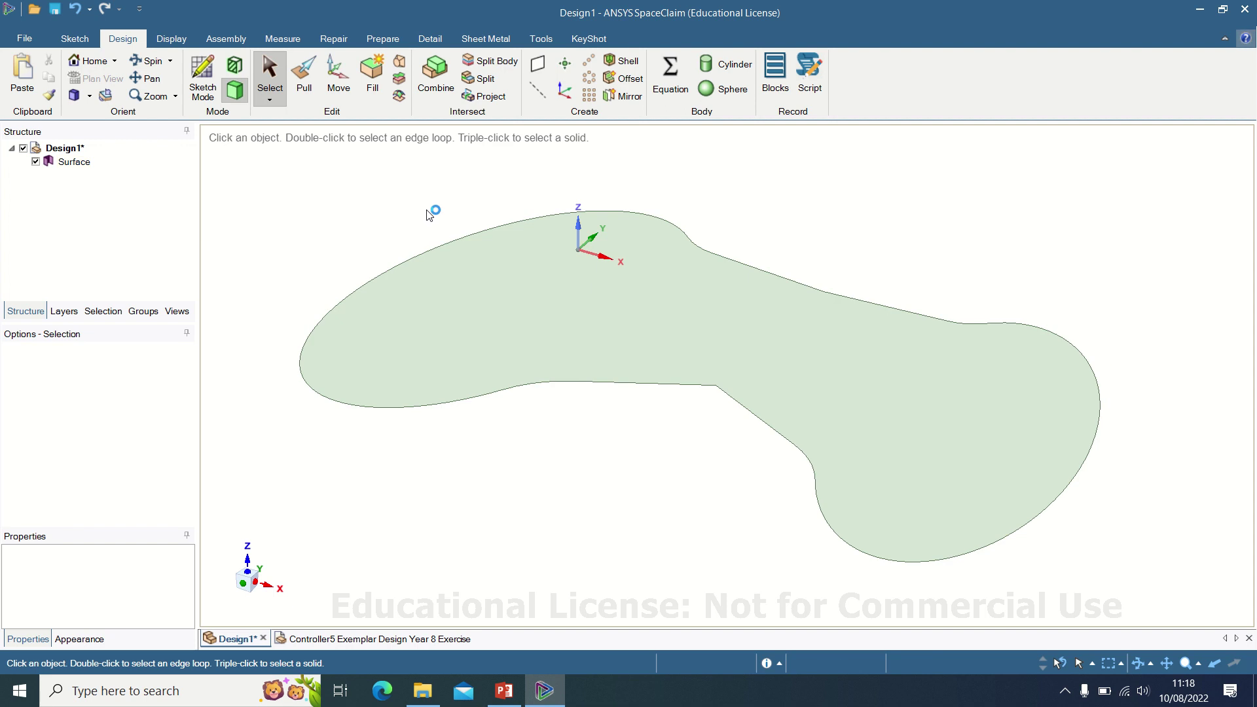
left_click(306, 87)
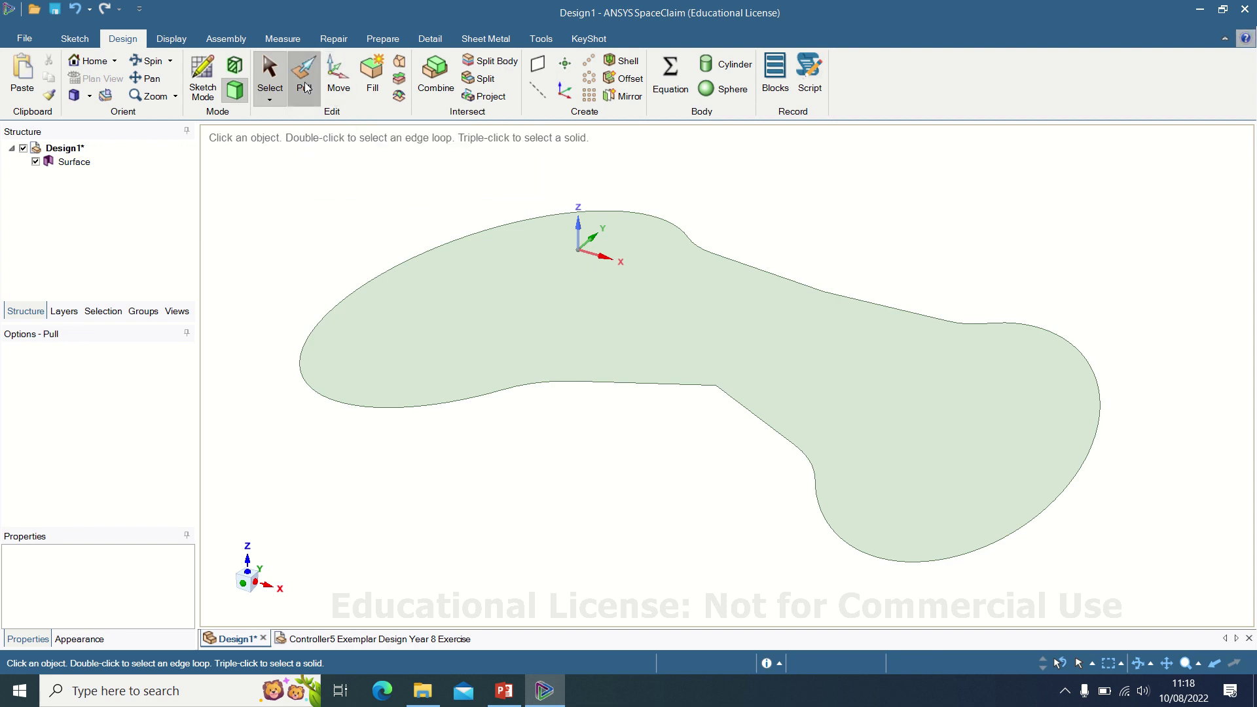
left_click(650, 338)
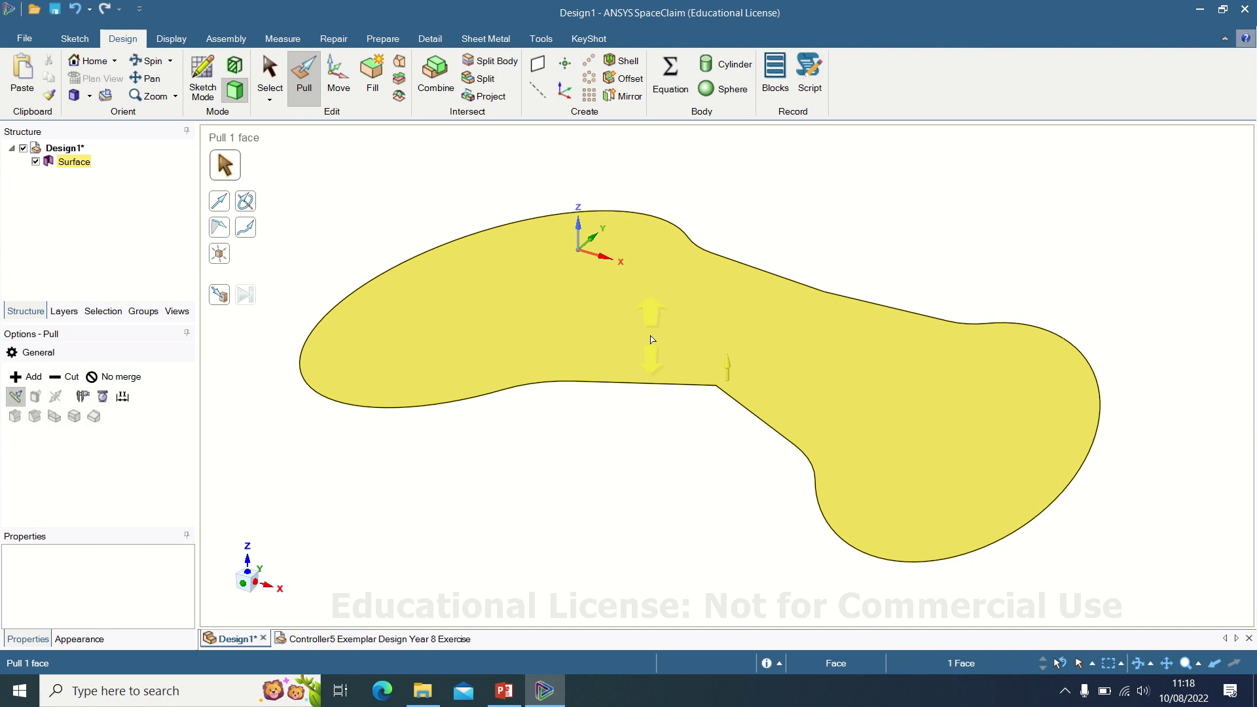
left_click(652, 339)
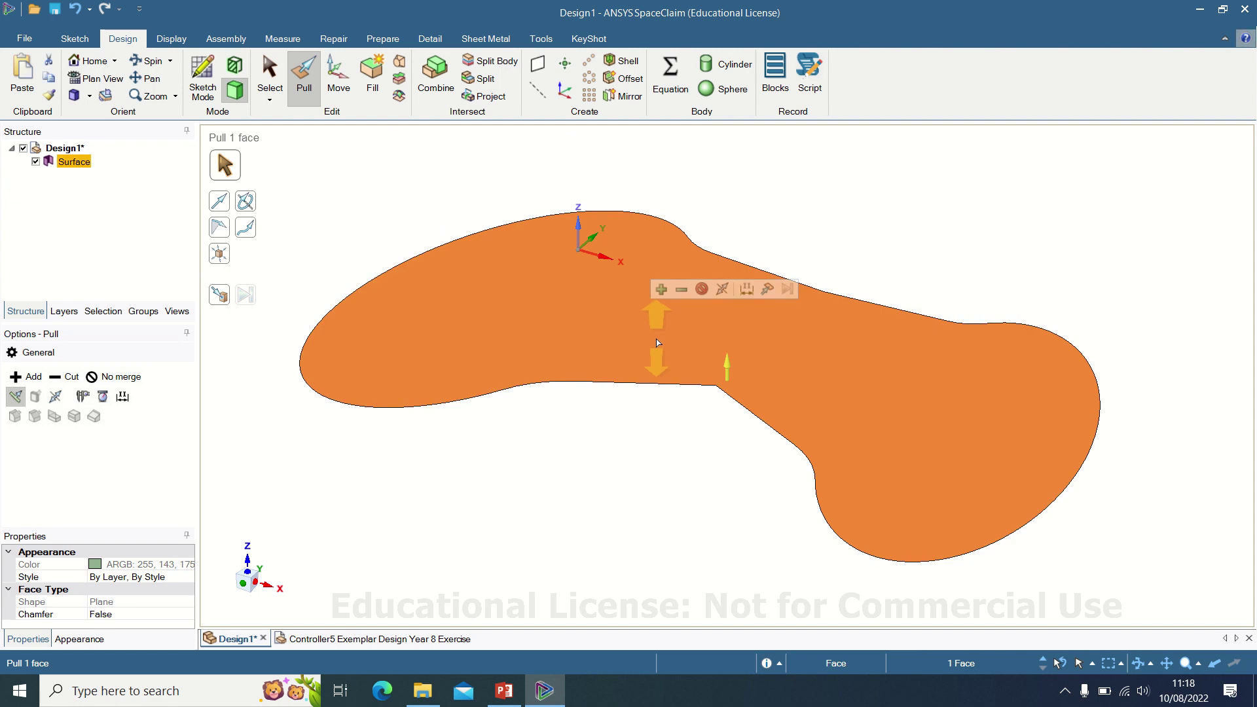
left_click_drag(658, 341, 665, 260)
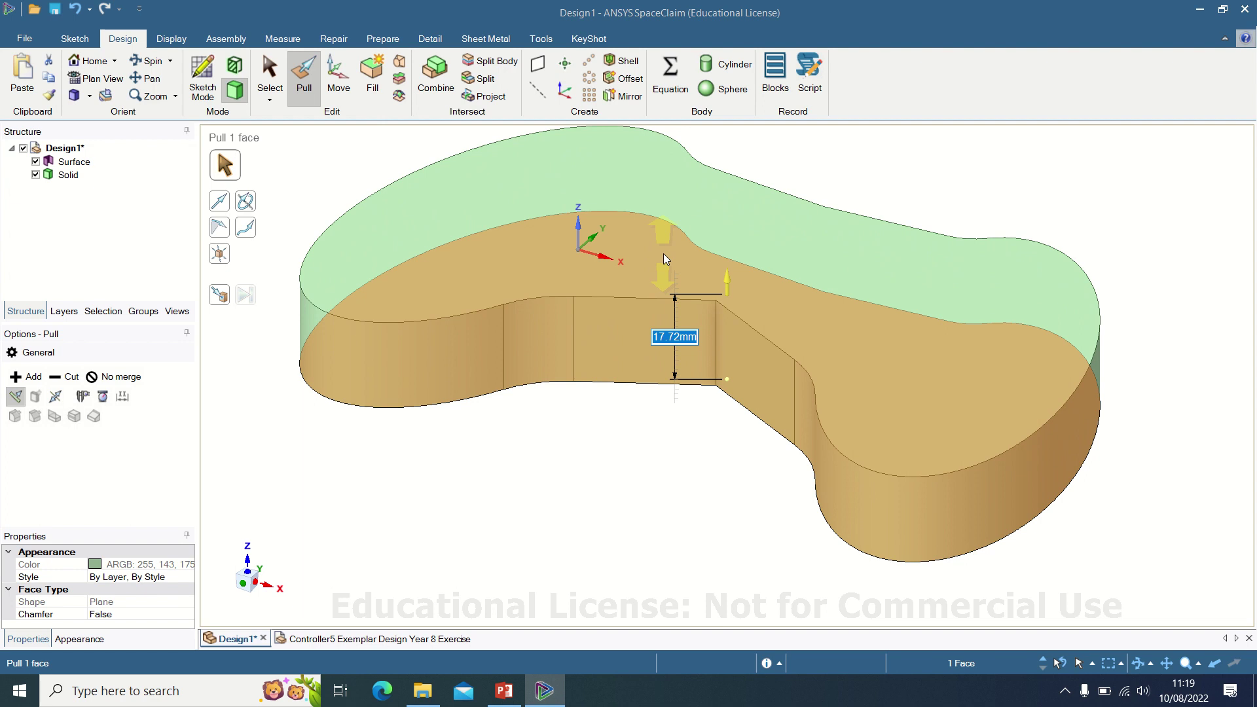
type("20")
key("Return")
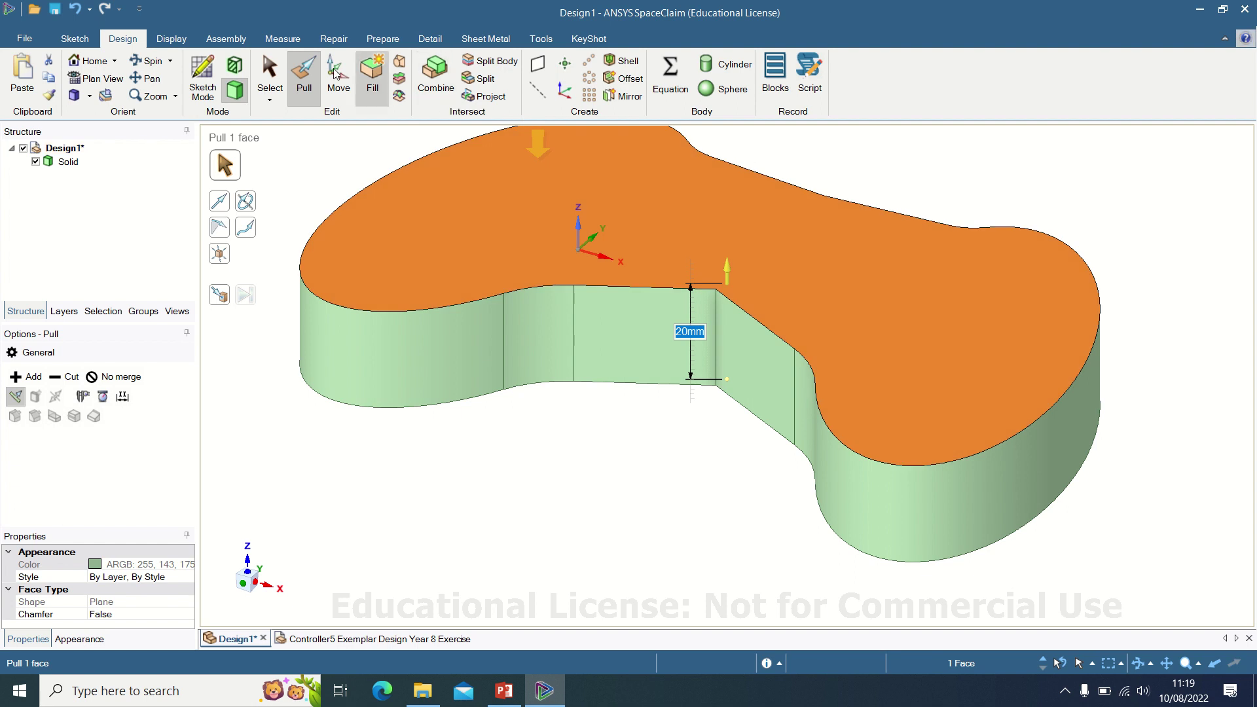
Step: Start a sketch on the controller's top face in plan view and draw a 5 mm diameter circle on its left half
left_click(94, 61)
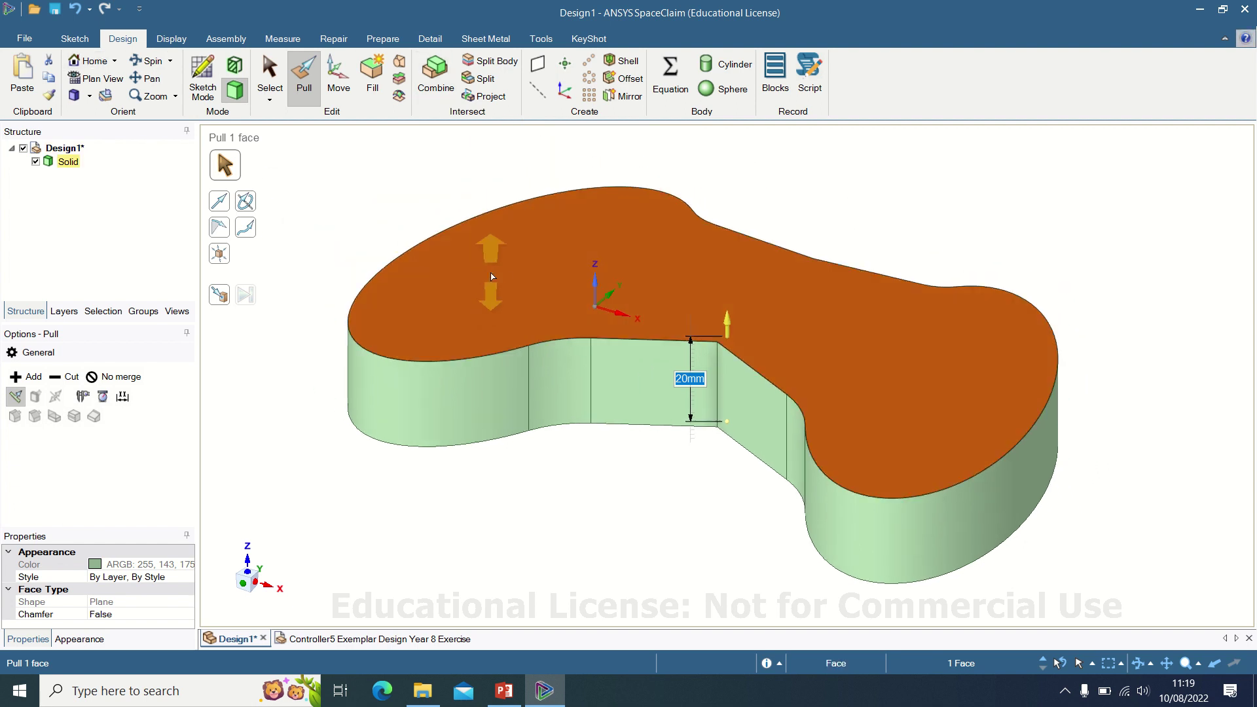
mouse_move(489, 272)
middle_mouse_down()
mouse_move(561, 412)
mouse_move(642, 424)
mouse_move(679, 393)
mouse_move(629, 347)
mouse_move(471, 283)
middle_mouse_up()
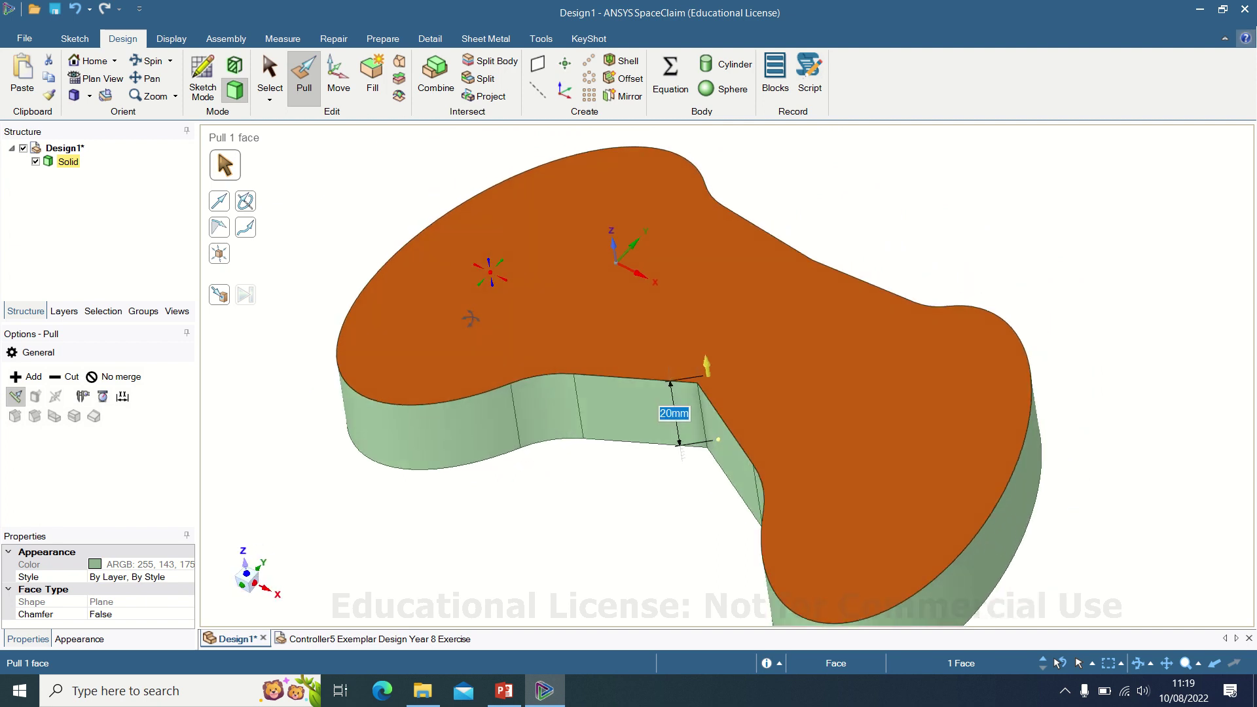
left_click(92, 60)
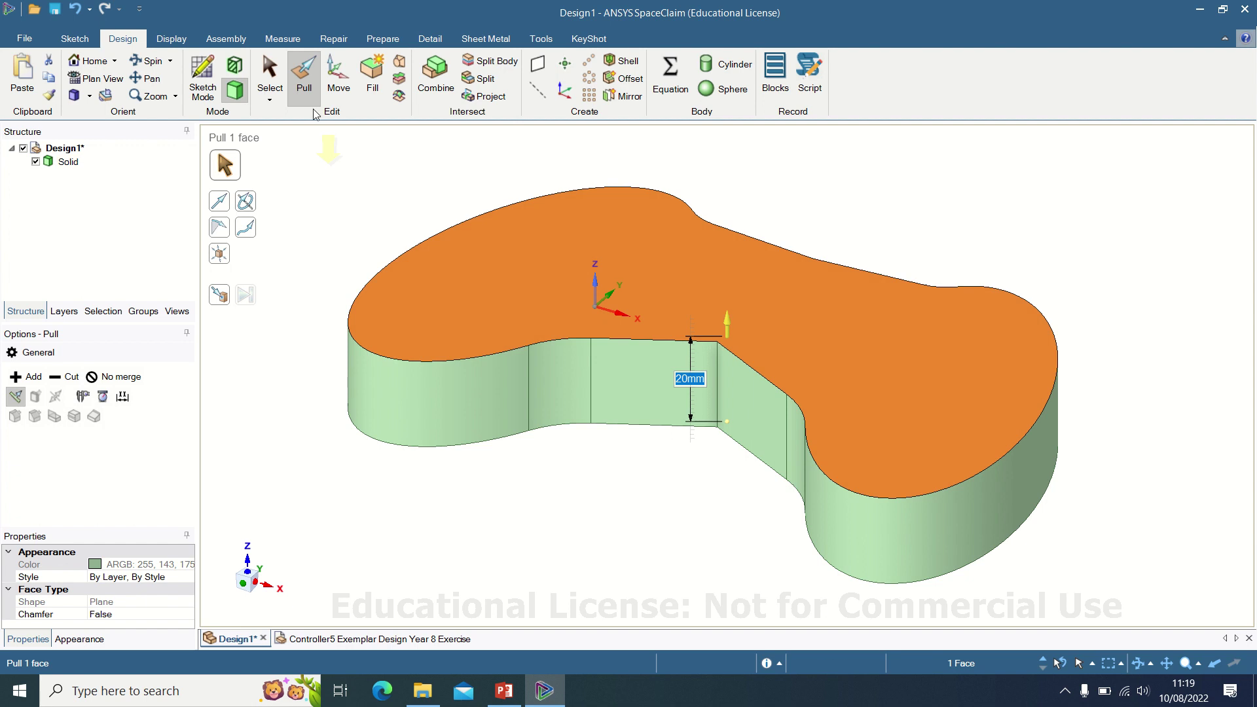
left_click(281, 68)
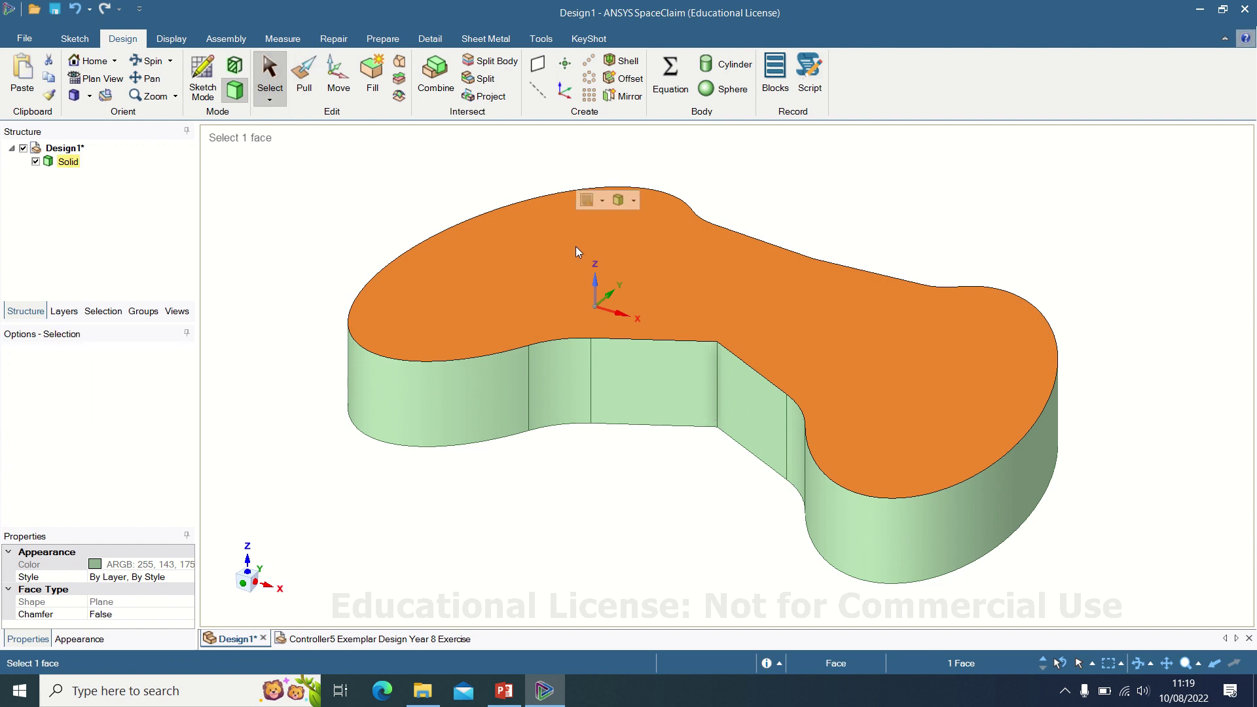
left_click(210, 88)
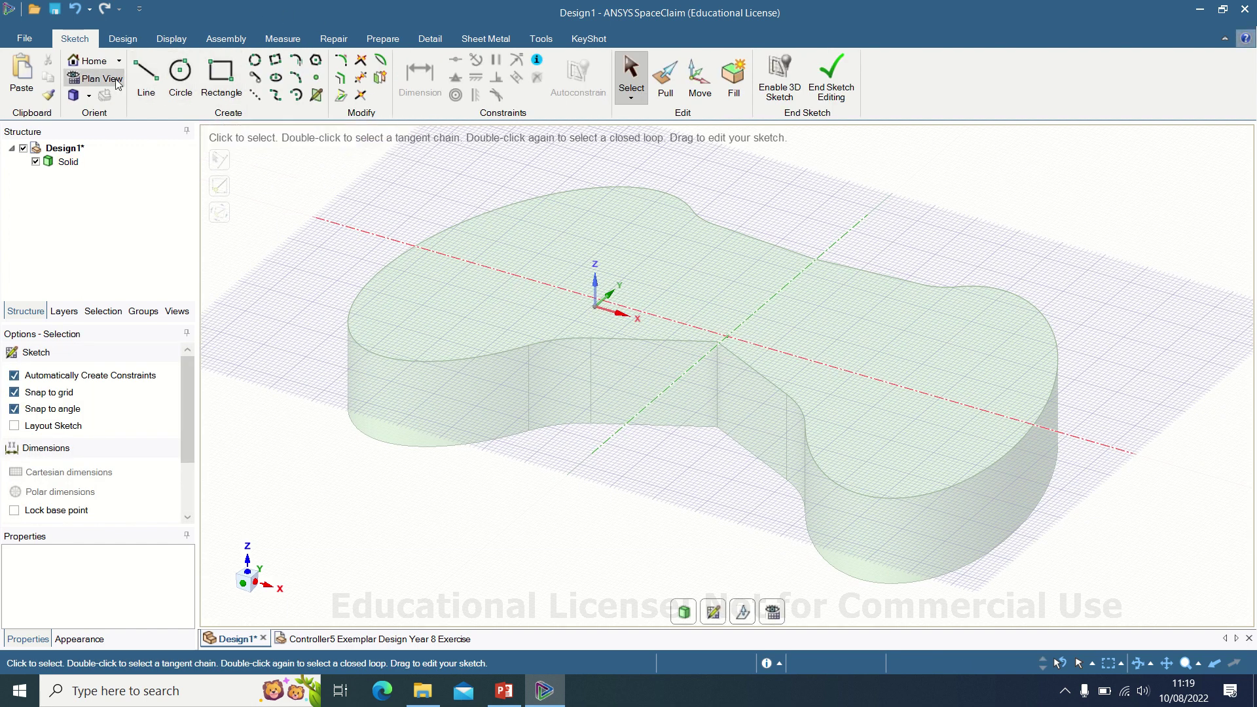
left_click(113, 80)
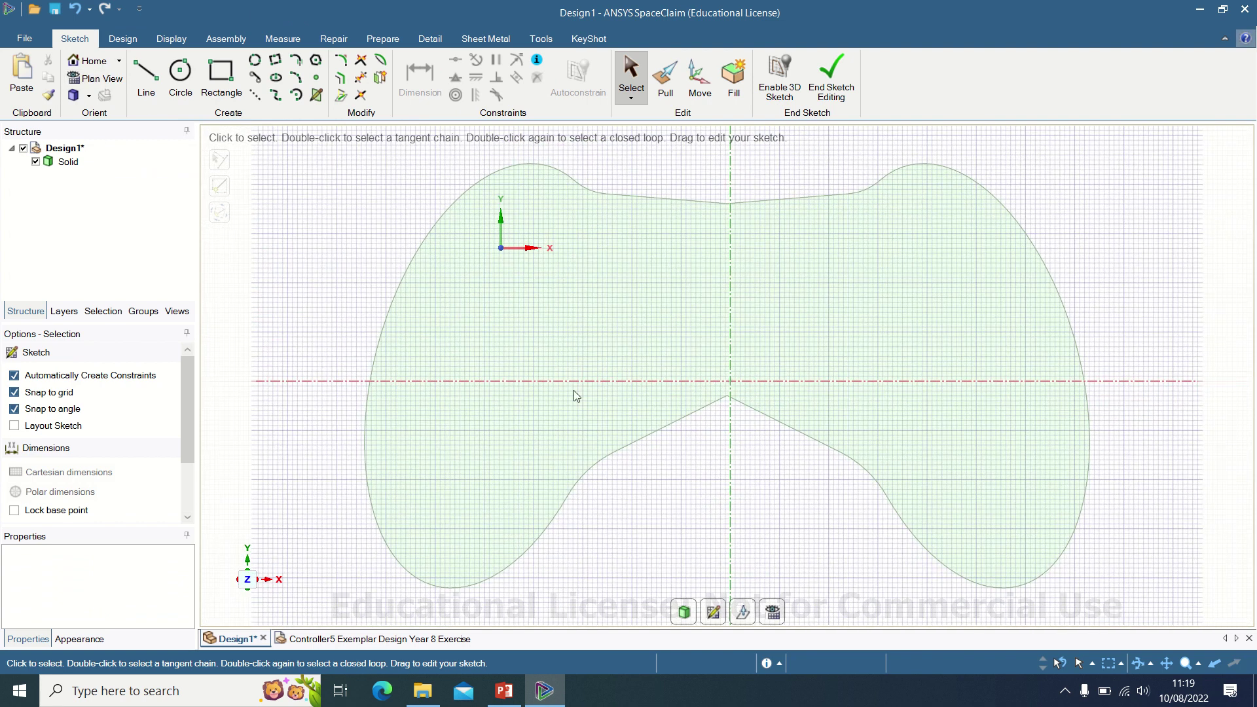
left_click(180, 78)
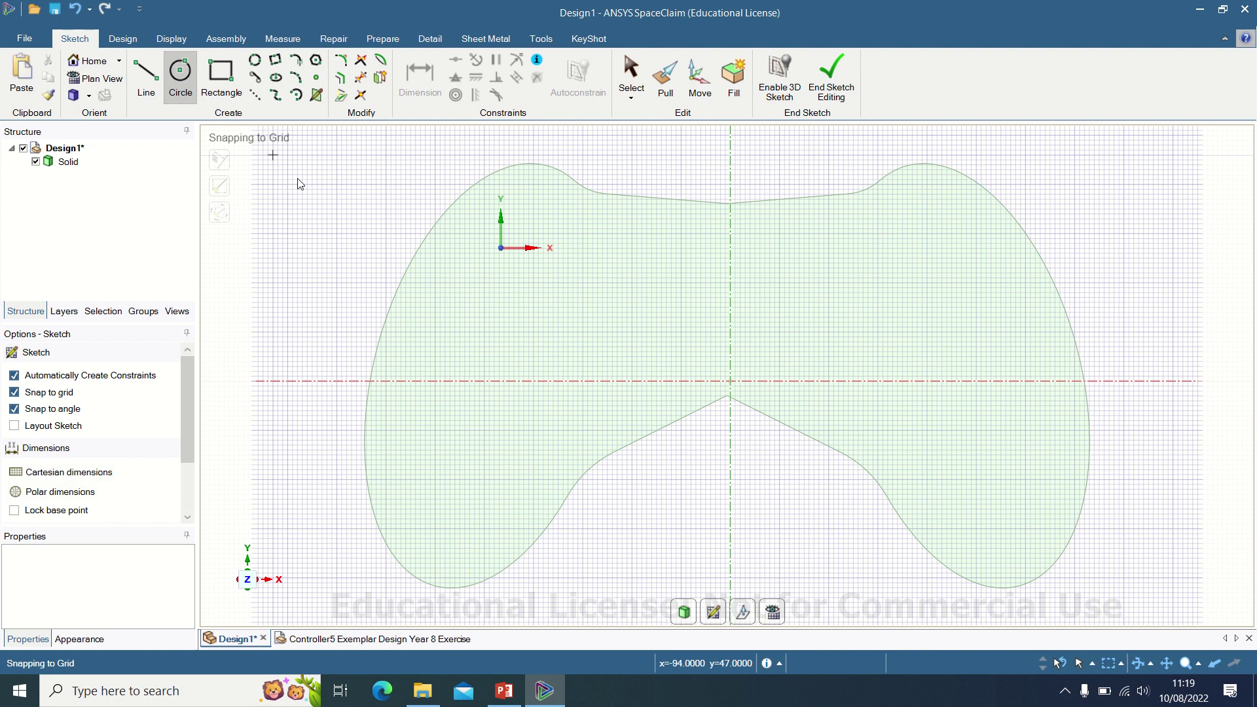
left_click(573, 372)
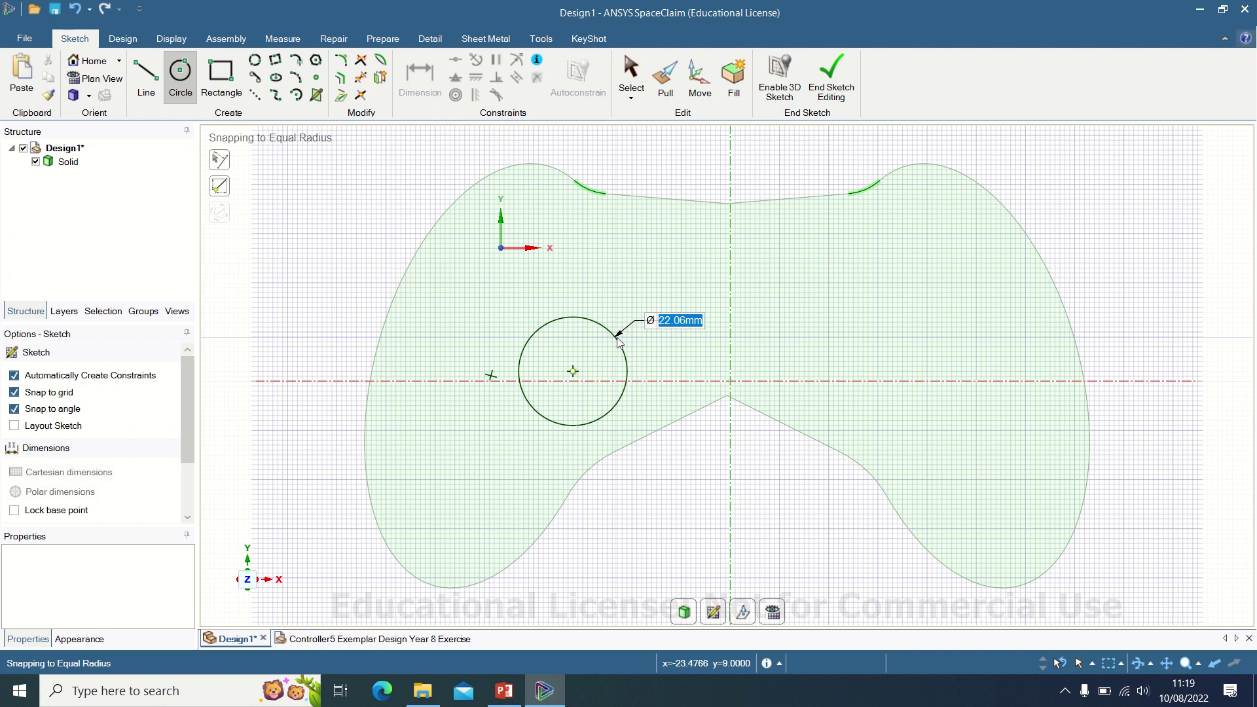
type("5")
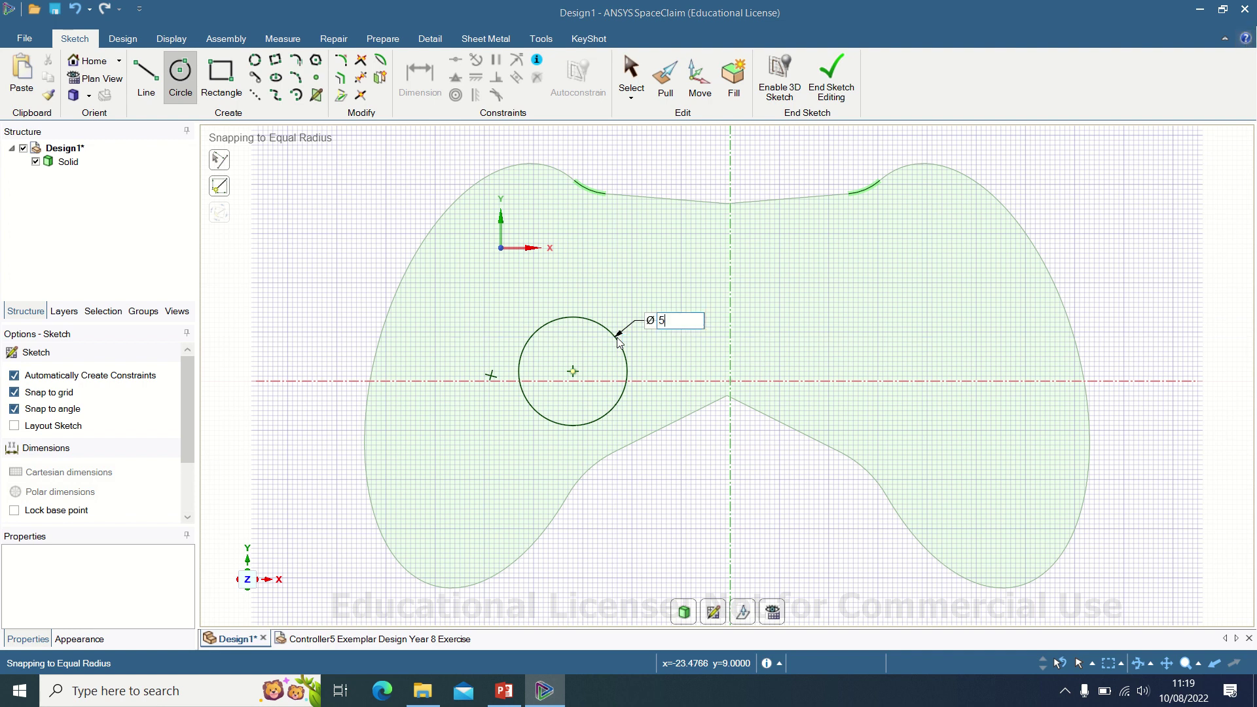
key("Return")
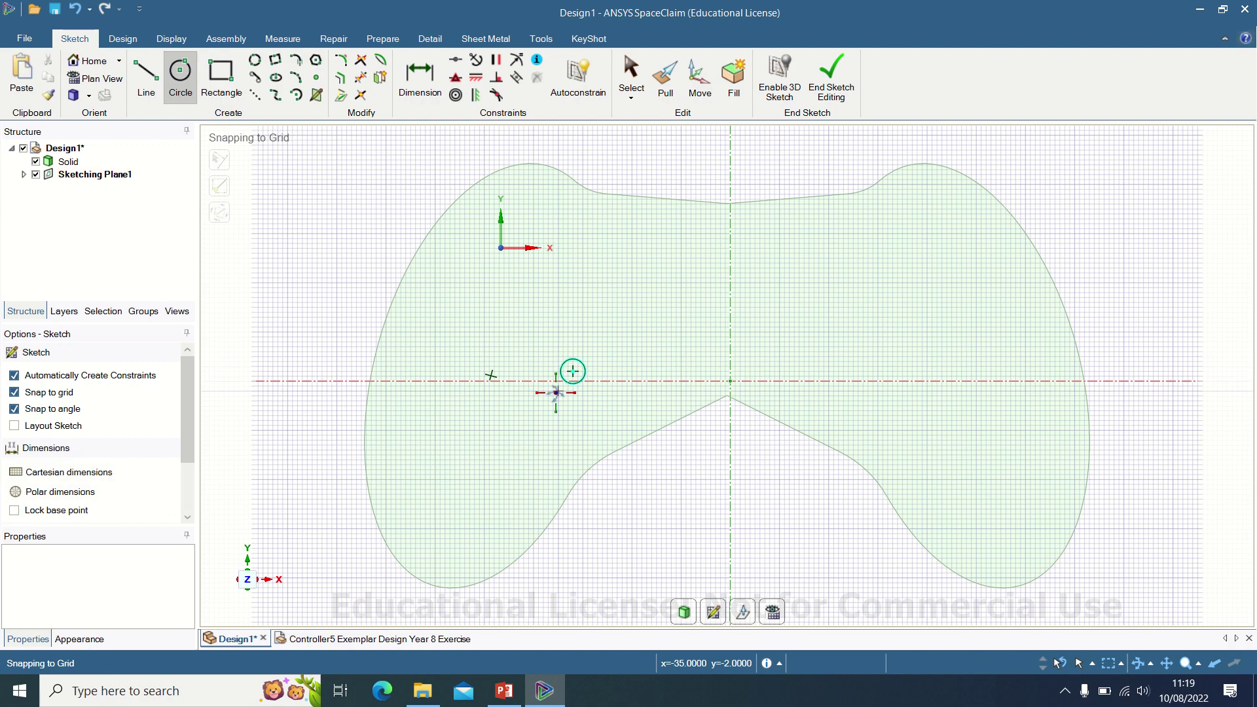
Step: Pull the 5 mm circle outward from the controller's top face by 5 mm to form a thumbstick post
mouse_move(563, 331)
middle_mouse_down()
mouse_move(469, 337)
mouse_move(478, 295)
mouse_move(485, 342)
middle_mouse_up()
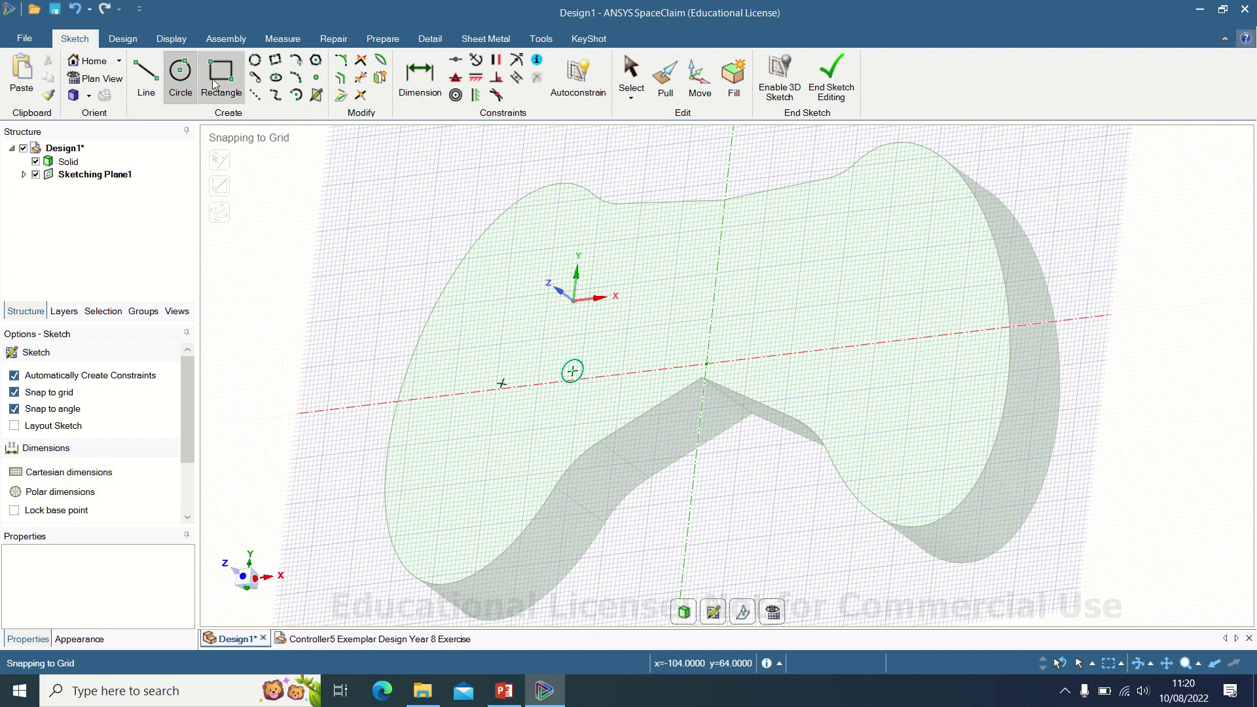
left_click(123, 40)
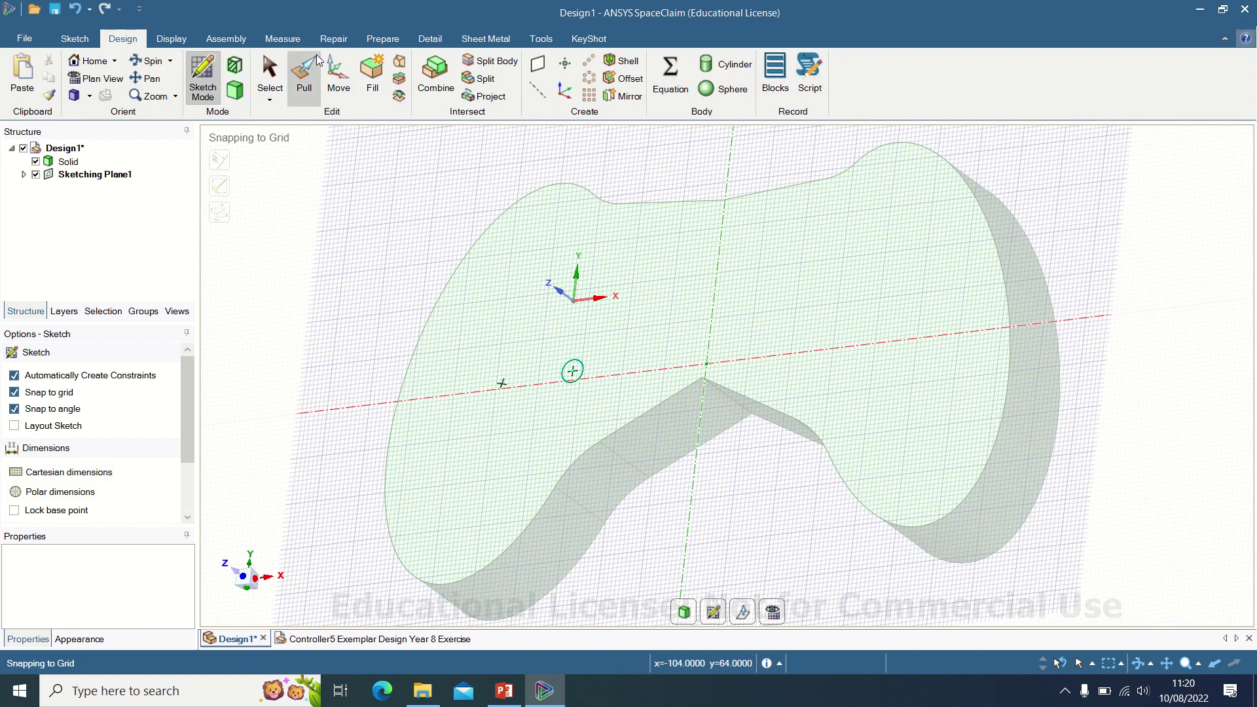
left_click(304, 72)
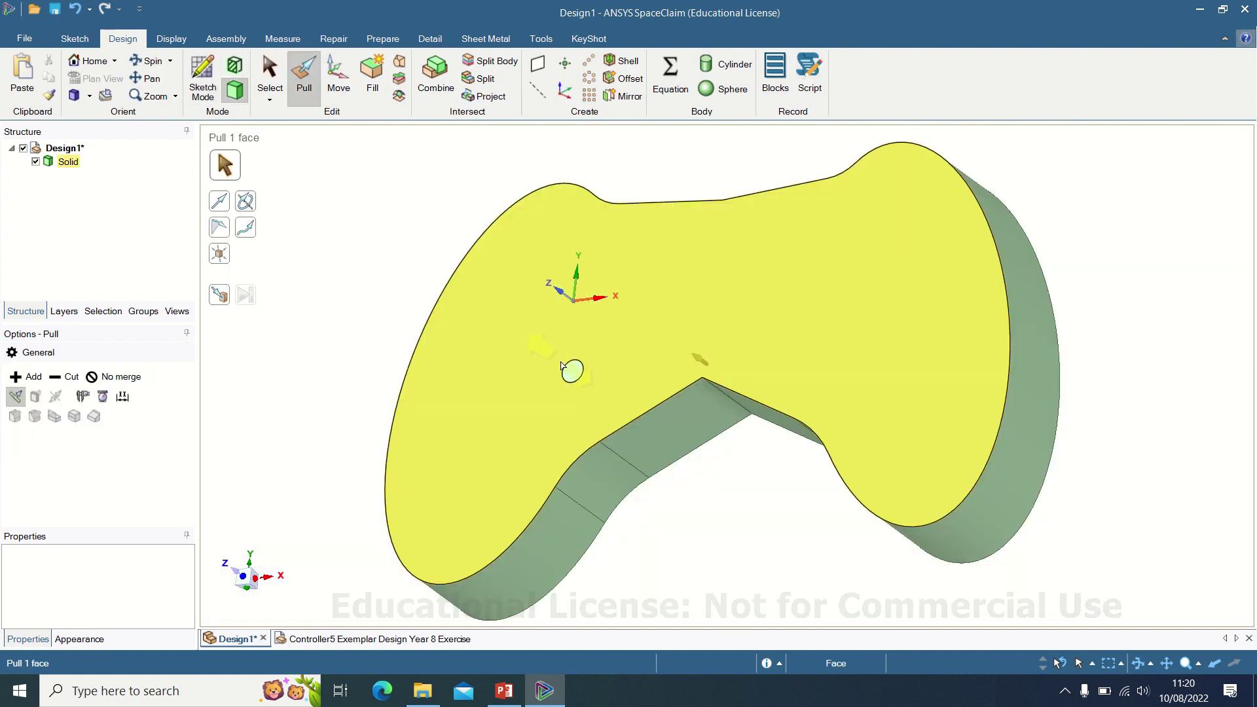
left_click_drag(567, 377, 521, 371)
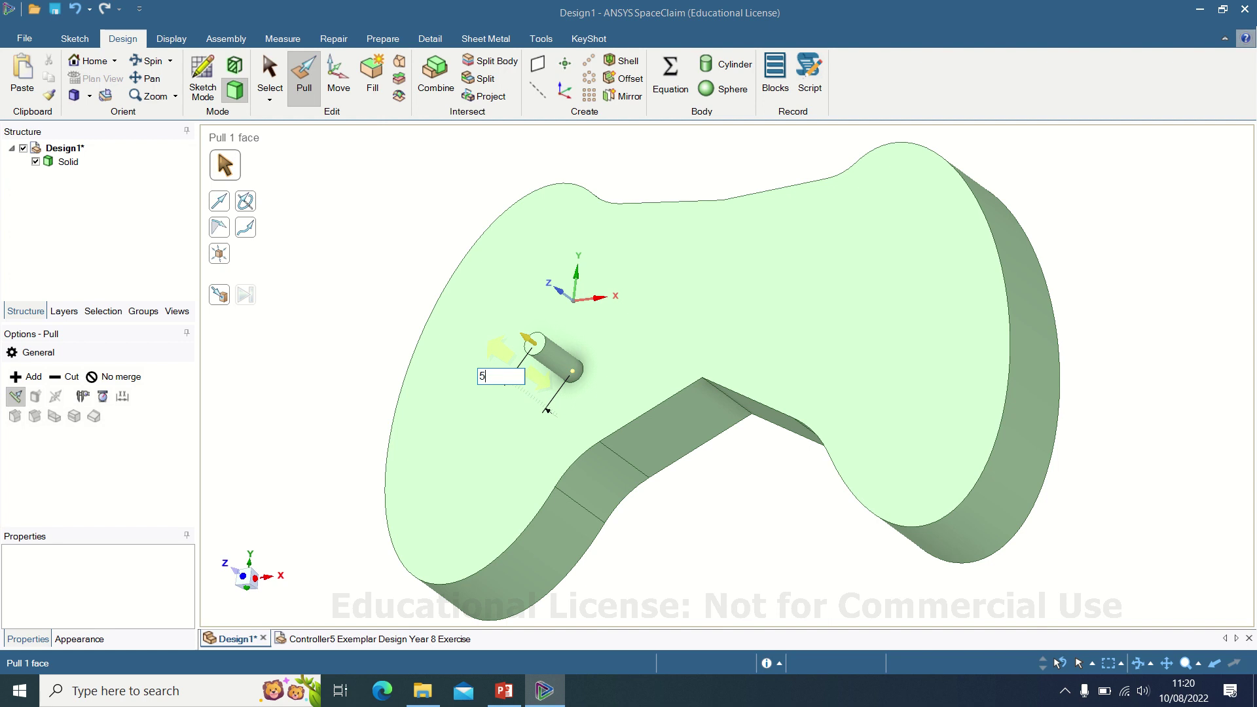
type("5")
key("Return")
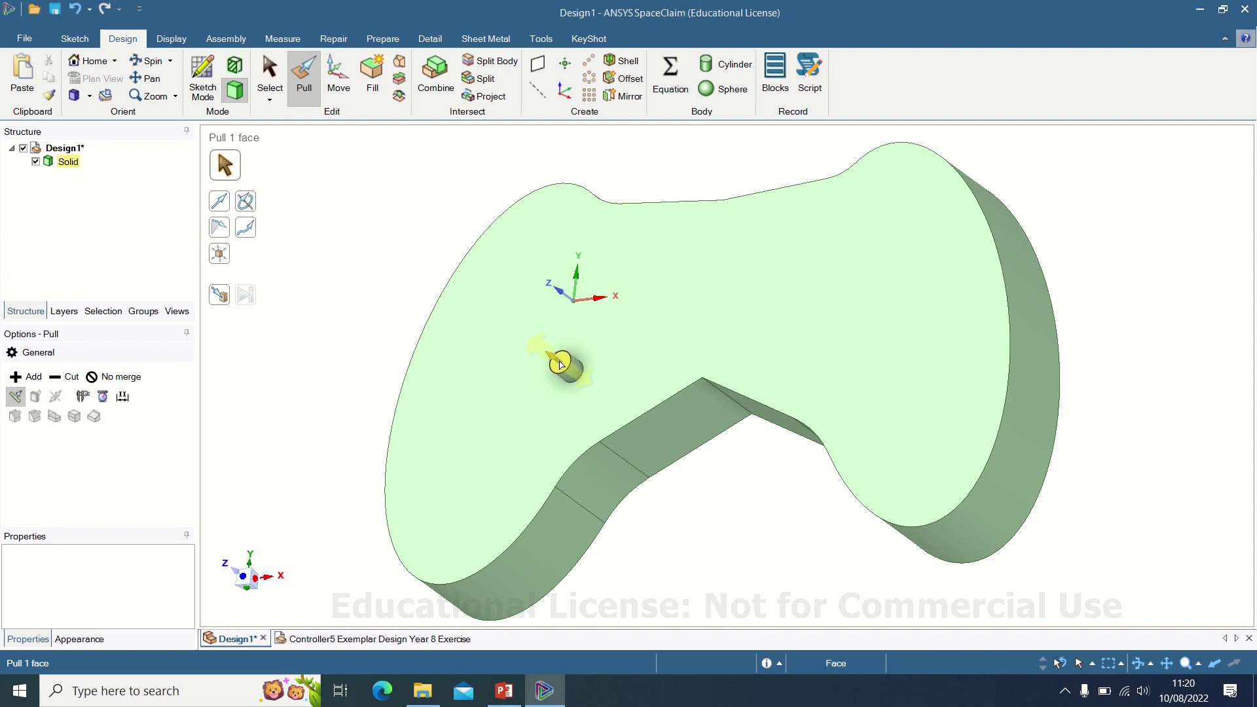
Step: Start a sketch on the post's end face and draw a 15 mm diameter circle centred on the post
left_click(603, 415)
middle_click_drag(688, 359, 579, 385)
left_click(571, 374)
left_click(567, 364)
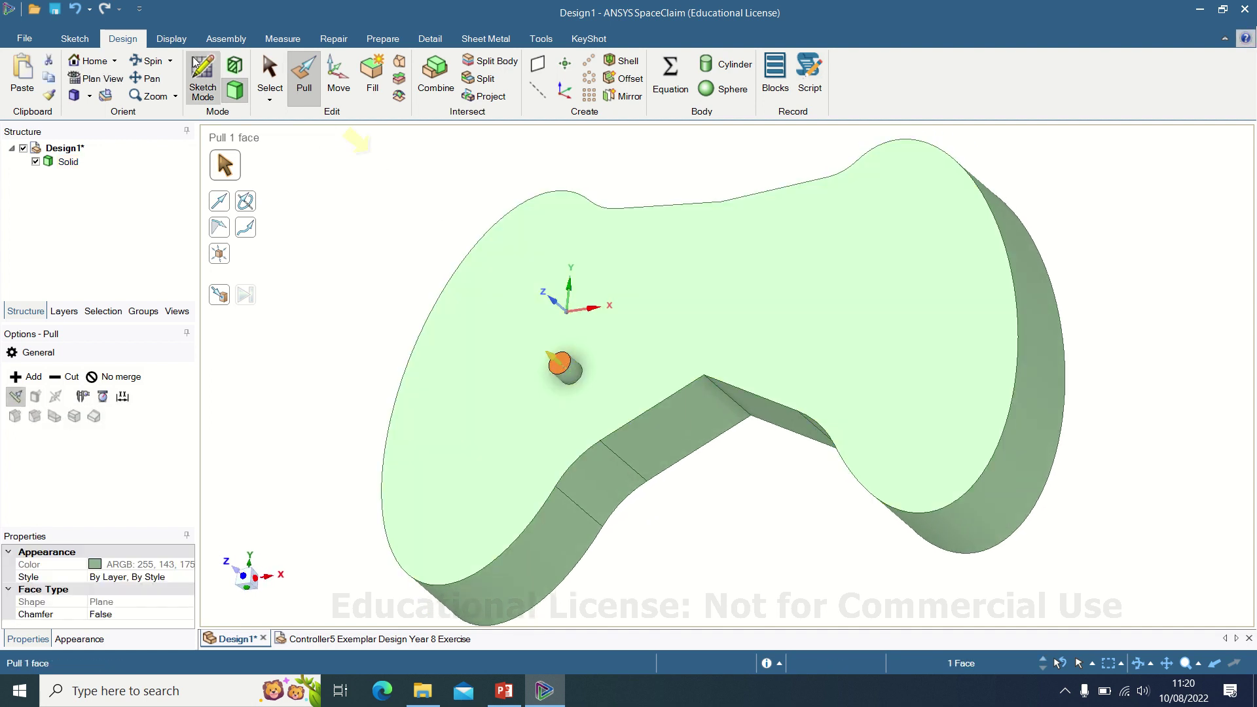
left_click(196, 74)
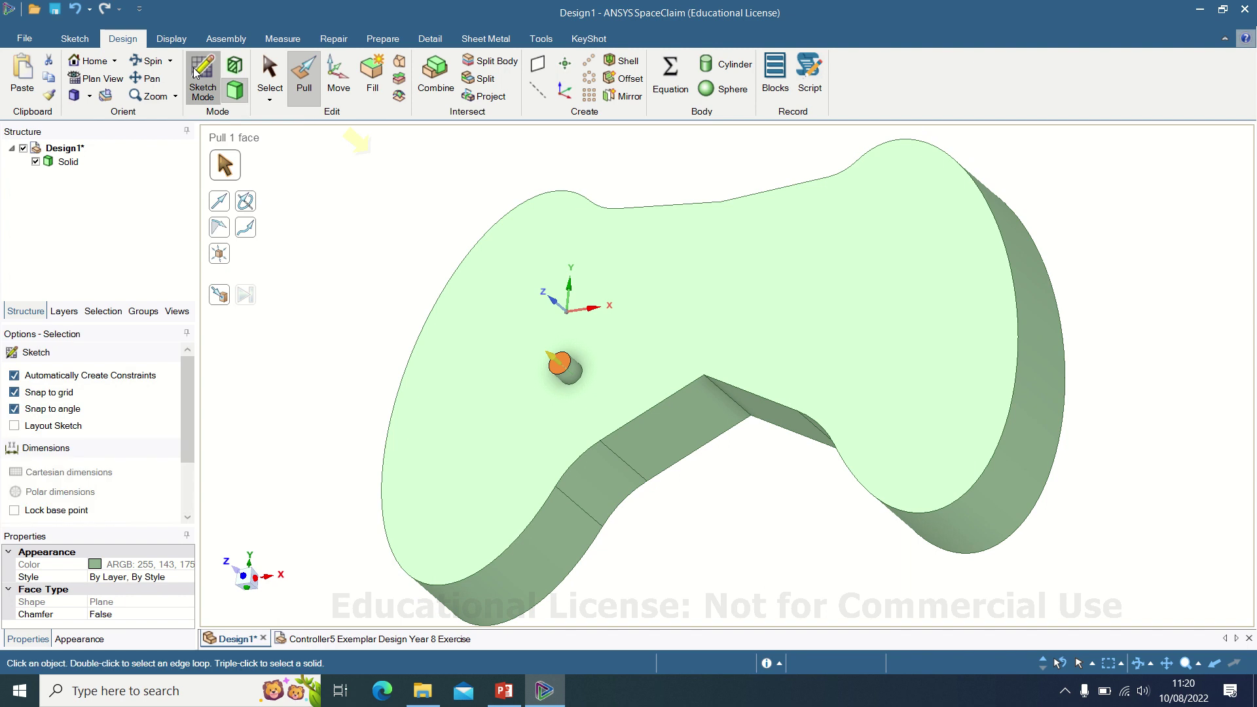
mouse_move(529, 336)
middle_mouse_down("ctrl")
mouse_move(550, 479)
mouse_move(561, 404)
middle_mouse_up("ctrl")
left_click(181, 74)
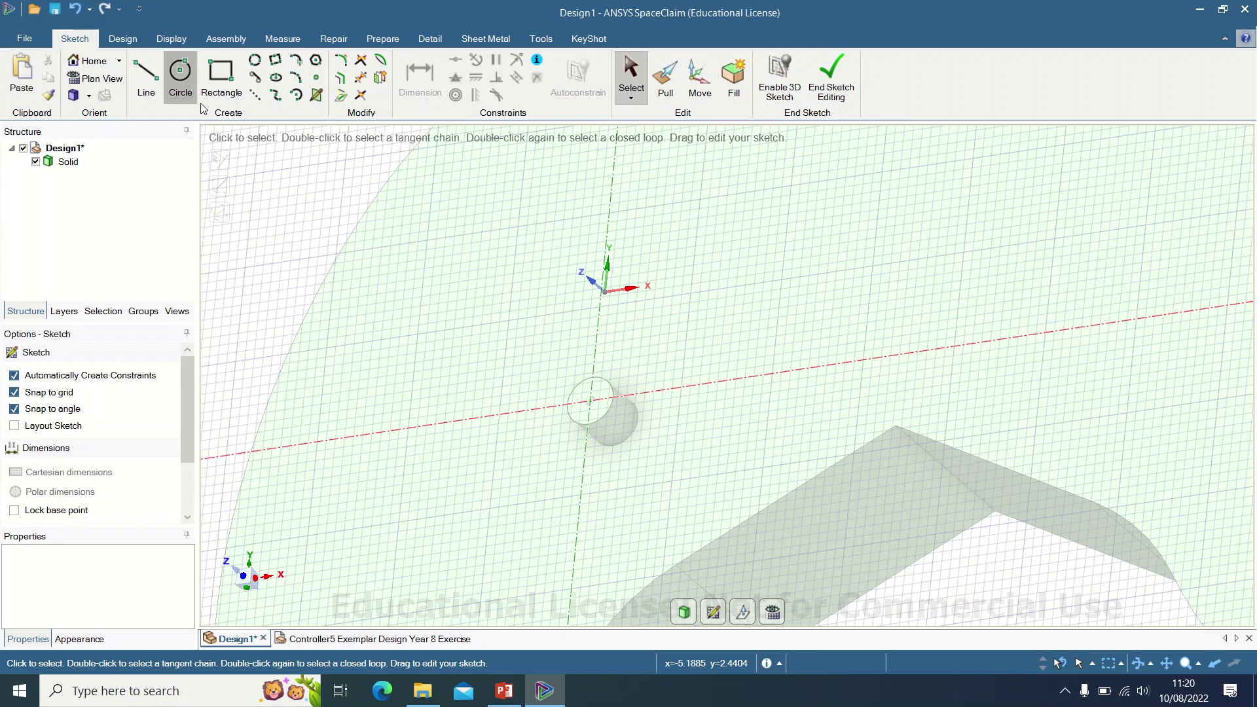
left_click(595, 406)
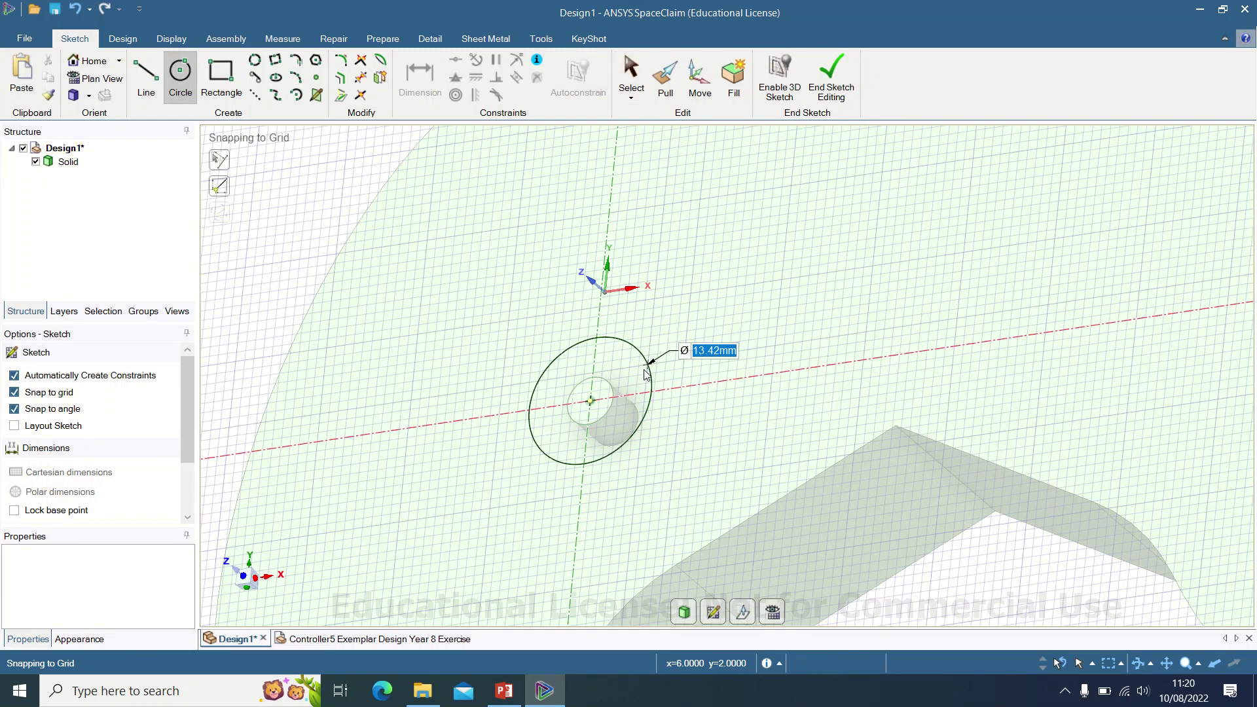
type("15")
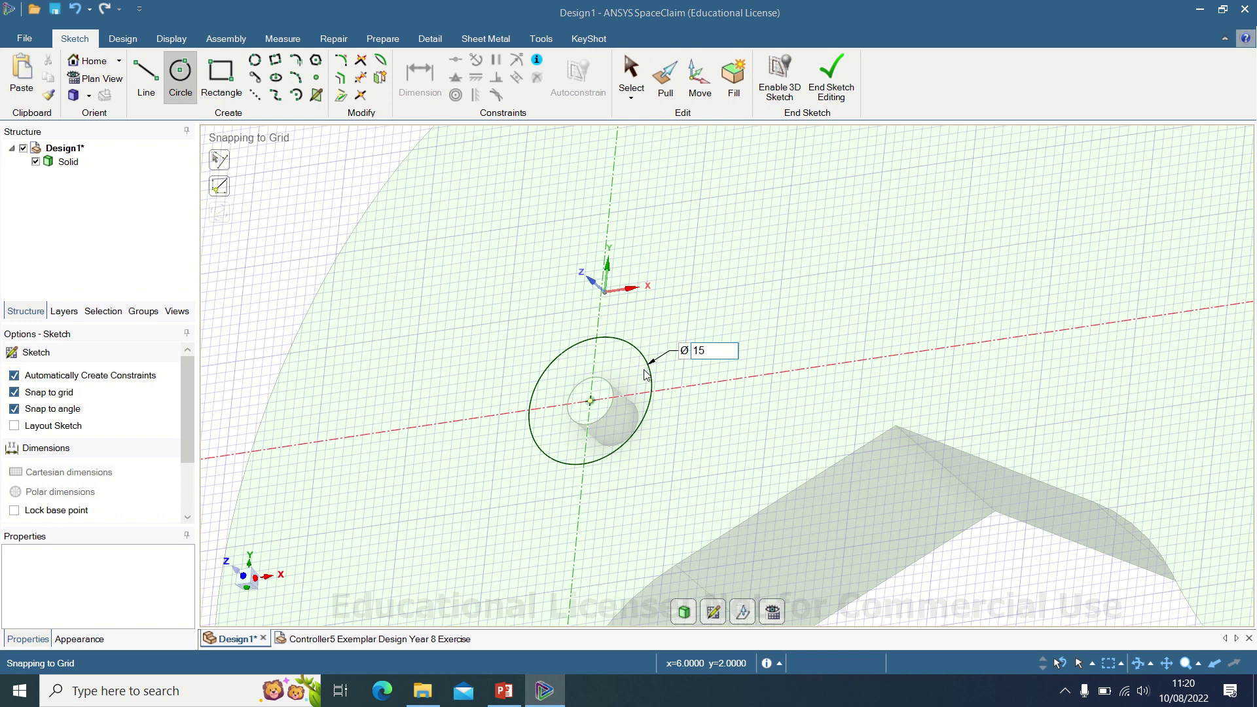
key("Return")
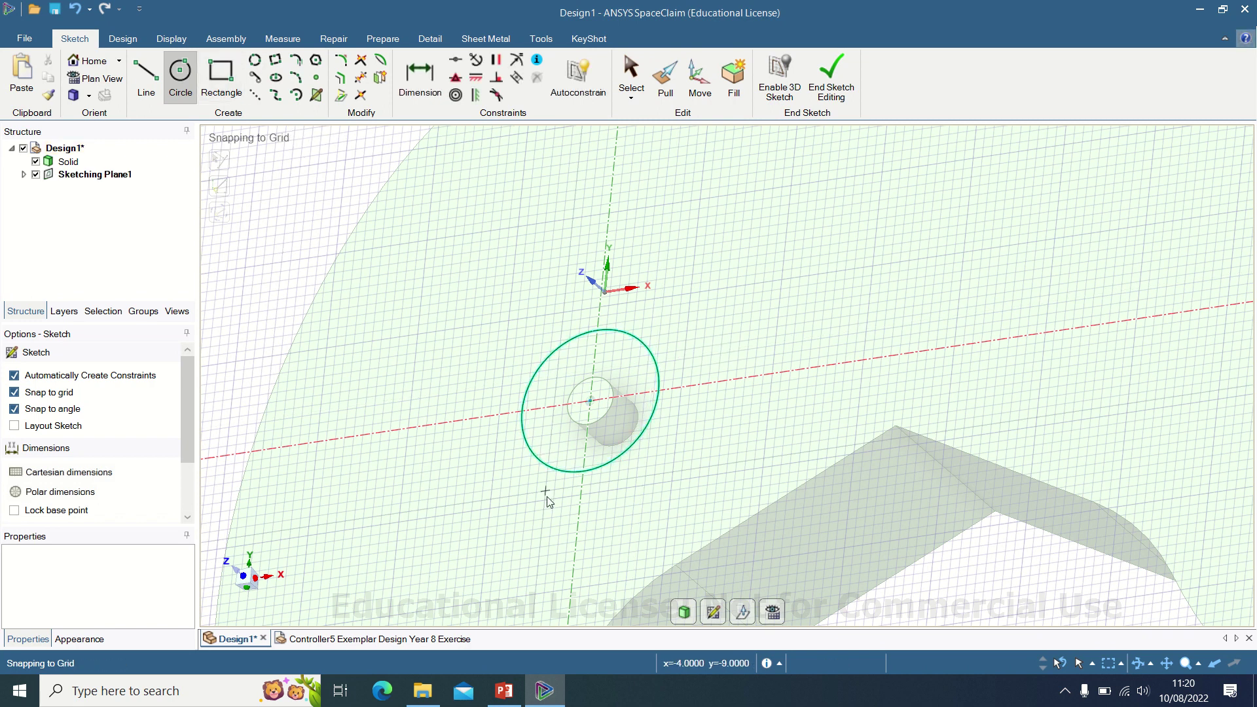
Step: Pull the ring-shaped surface and the post's end face together by 5 mm to form the thumbstick's cap
left_click(122, 39)
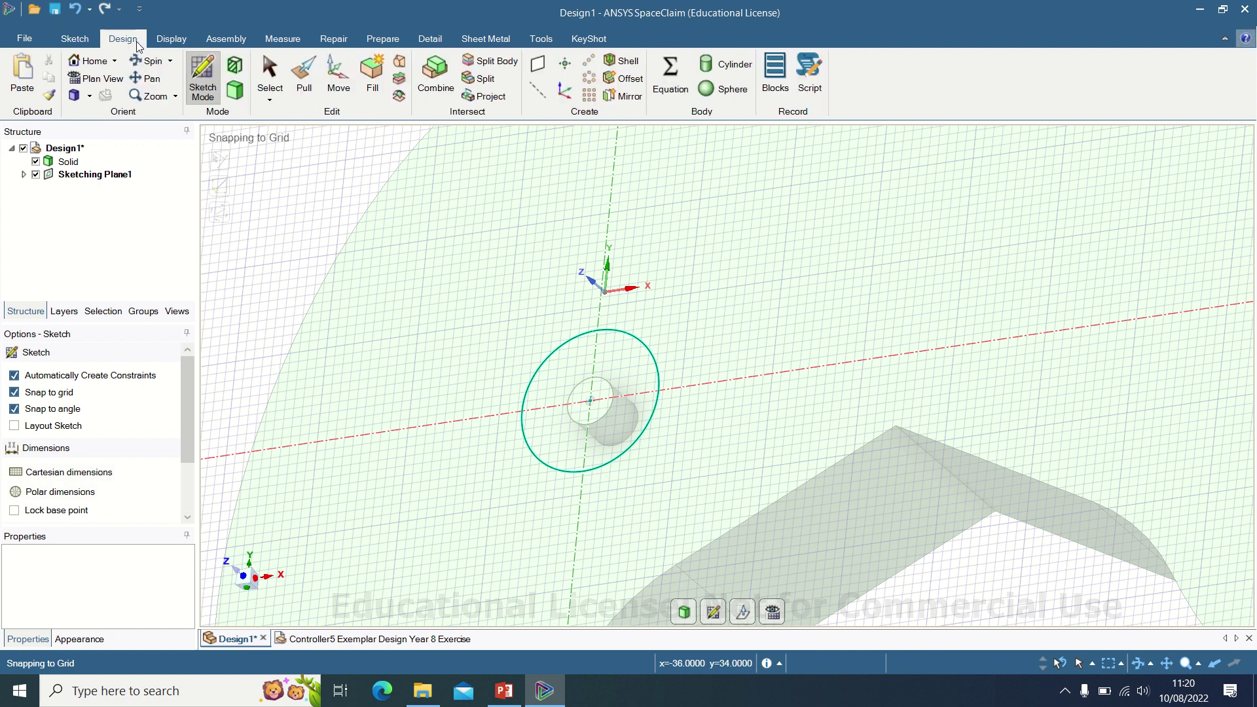
left_click(298, 77)
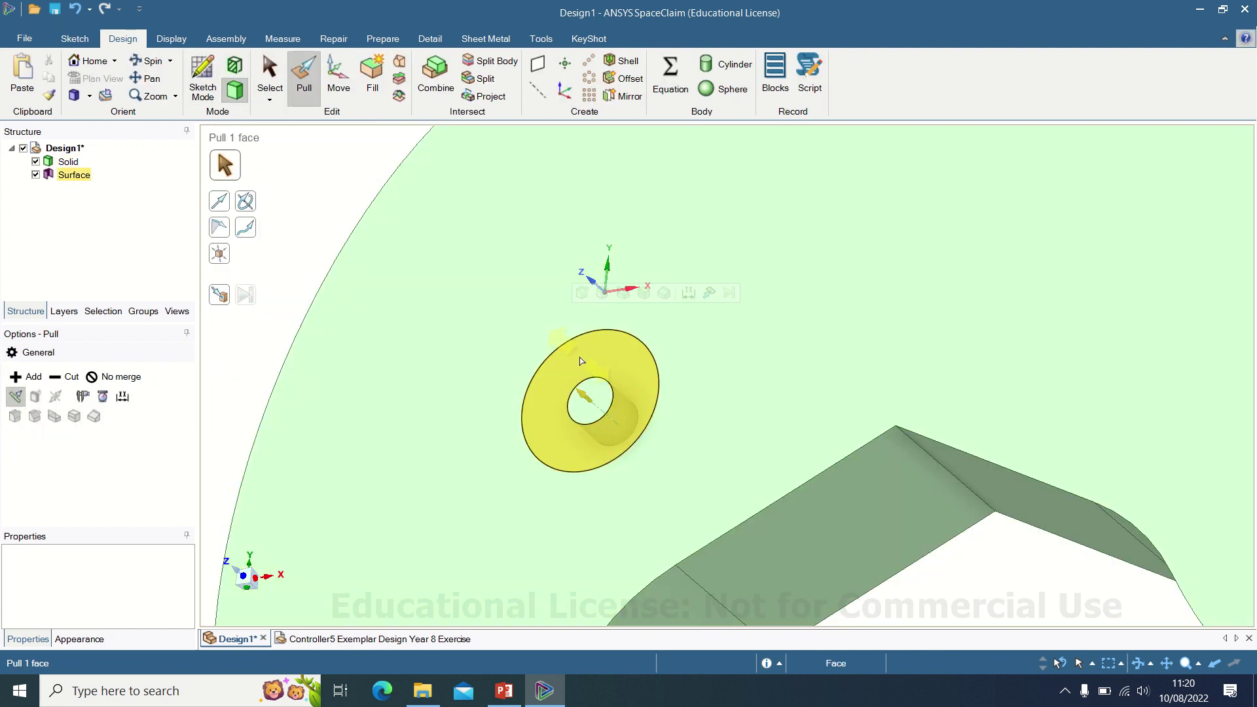
left_click(580, 359)
left_click_drag(584, 360, 545, 324)
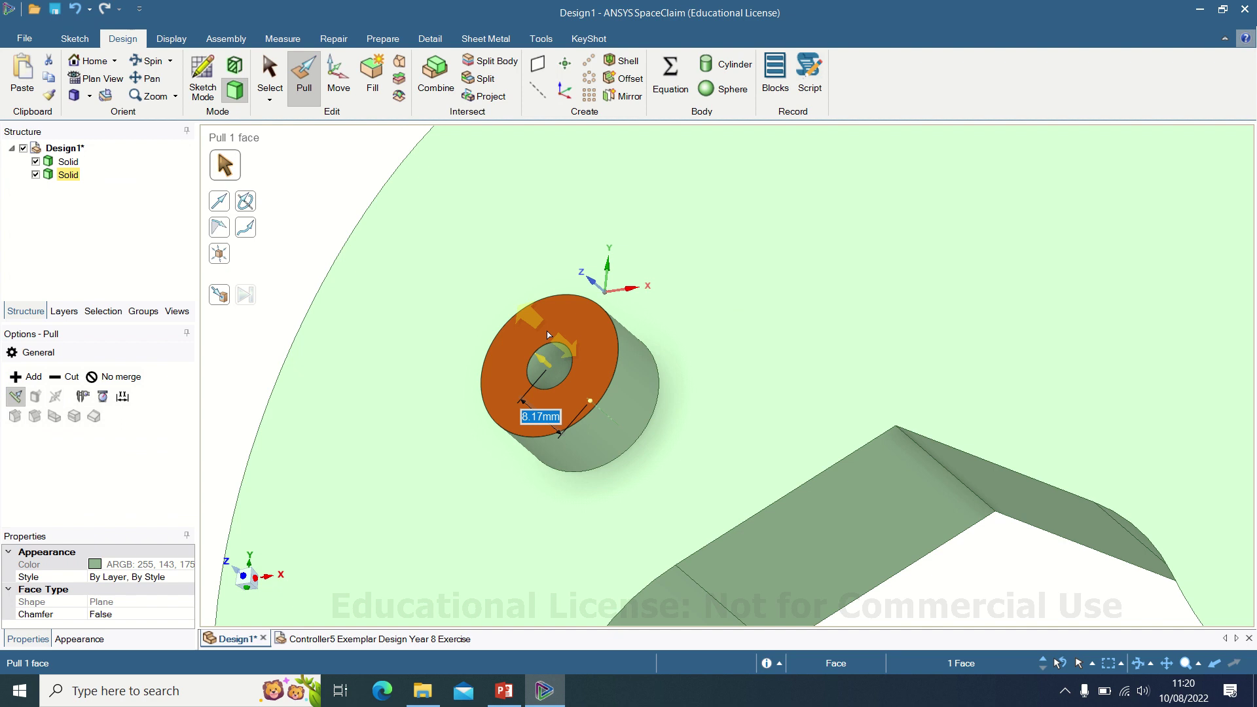
left_click(82, 8)
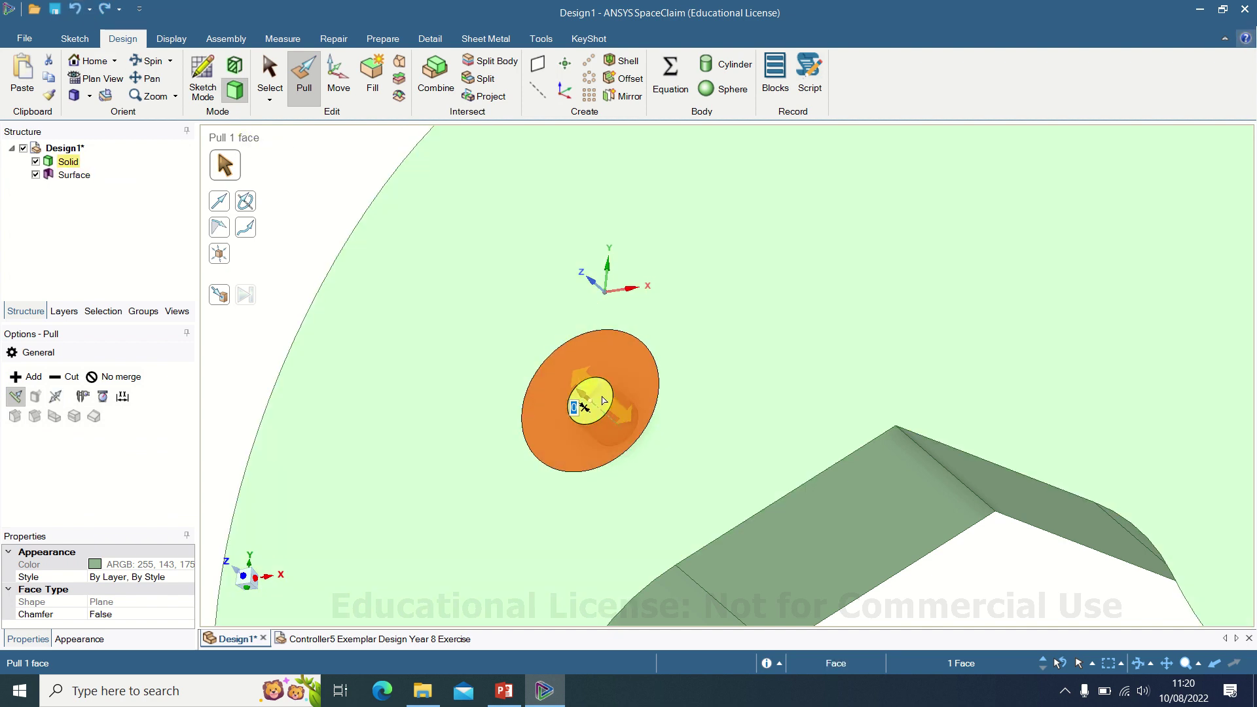
left_click(603, 400, "ctrl")
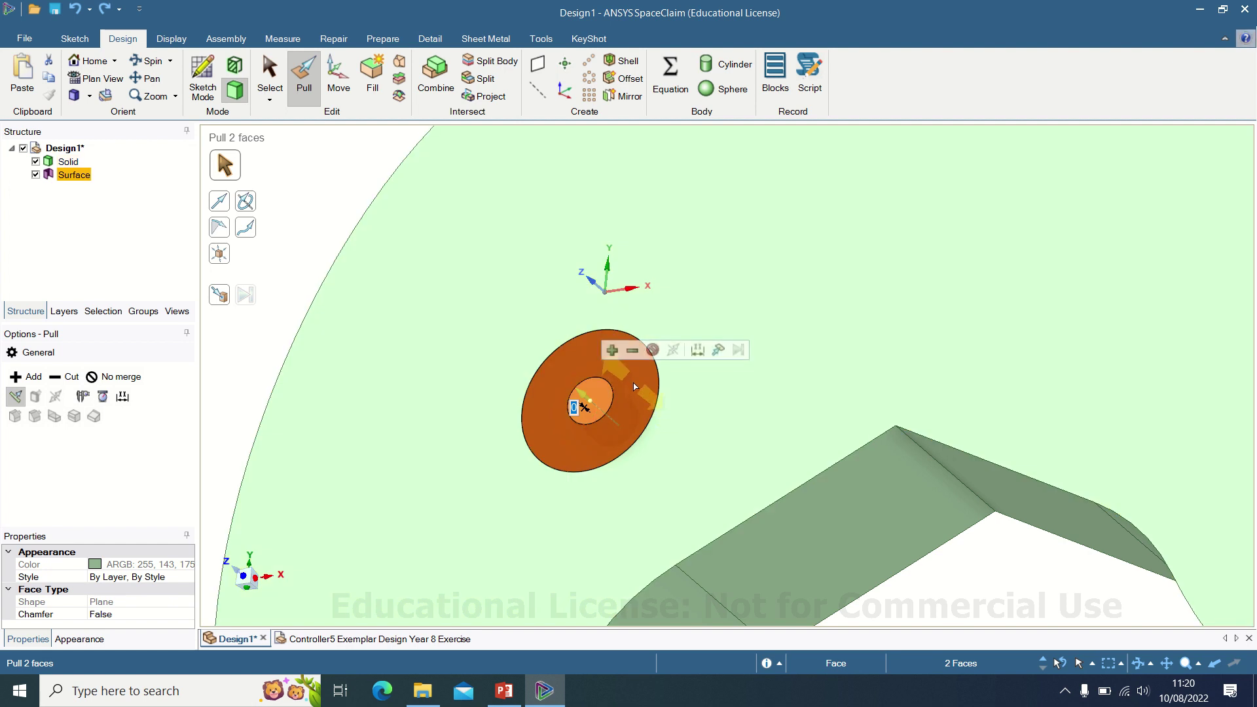
left_click_drag(634, 387, 597, 372)
type("5")
key("Return")
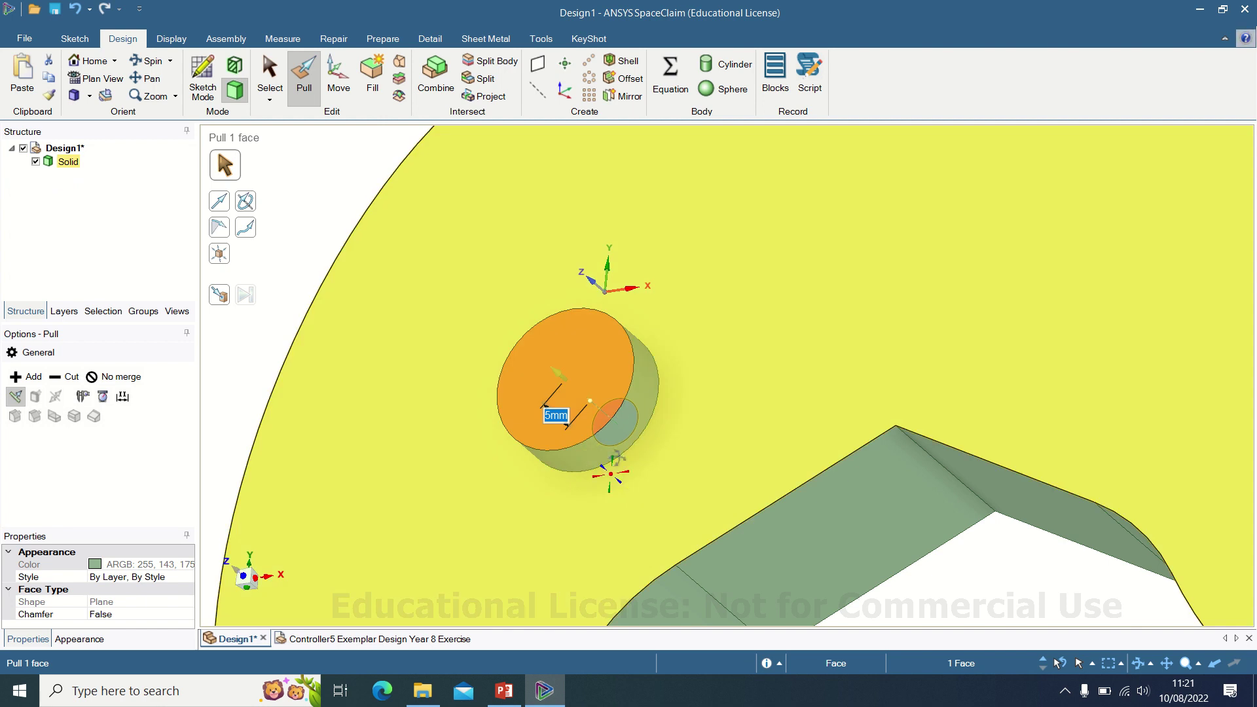
Step: Round the outer edge of the thumbstick cap's top face with a 2 mm radius
middle_click_drag(616, 456, 606, 395)
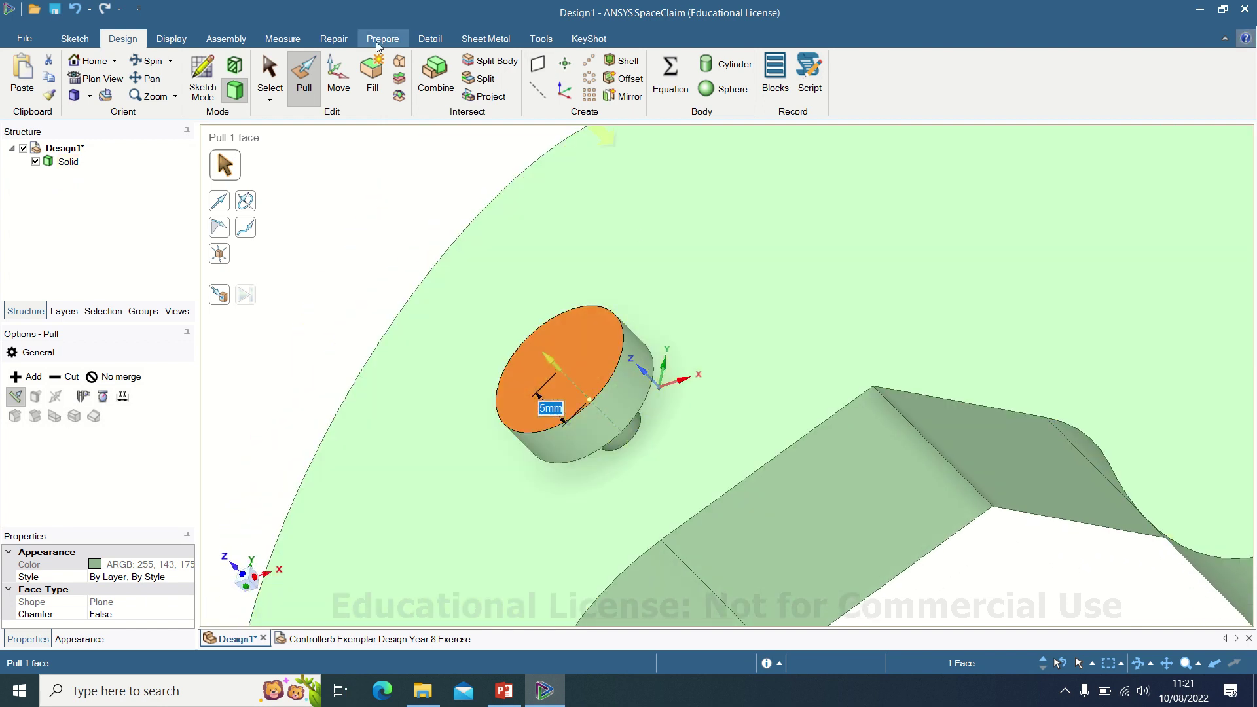
left_click(613, 379)
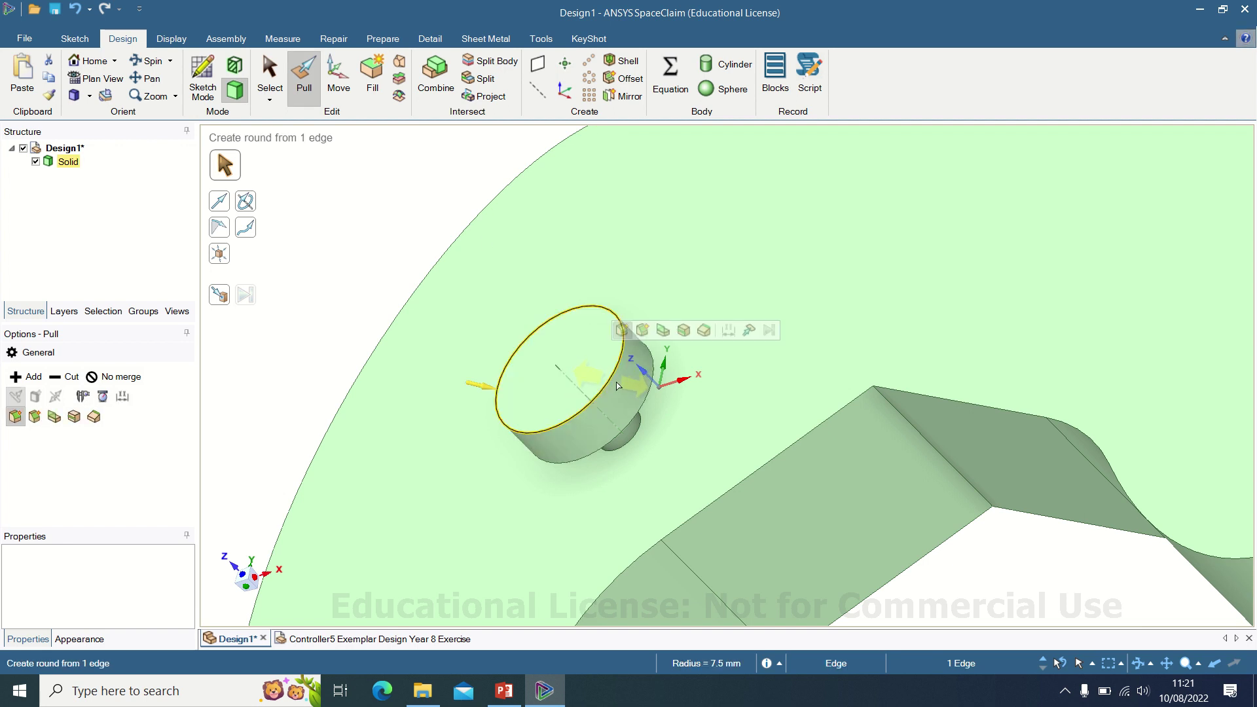
left_click_drag(621, 387, 645, 422)
key("space")
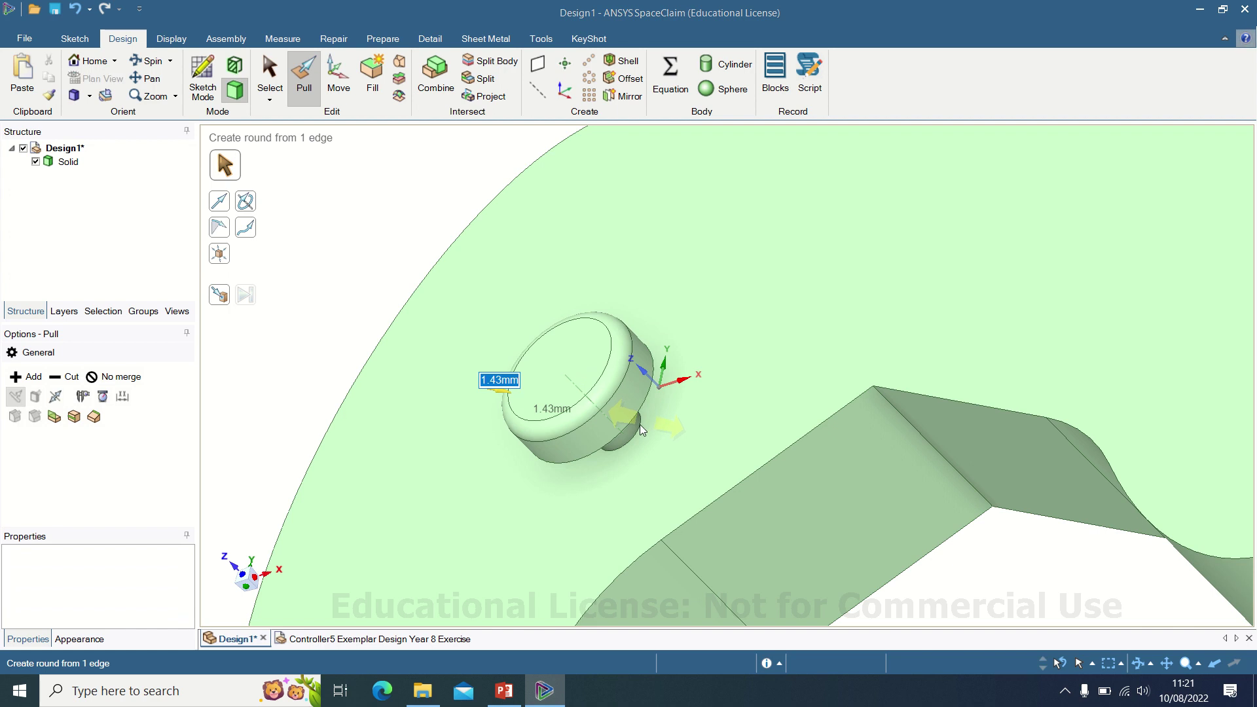
type("2")
key("Return")
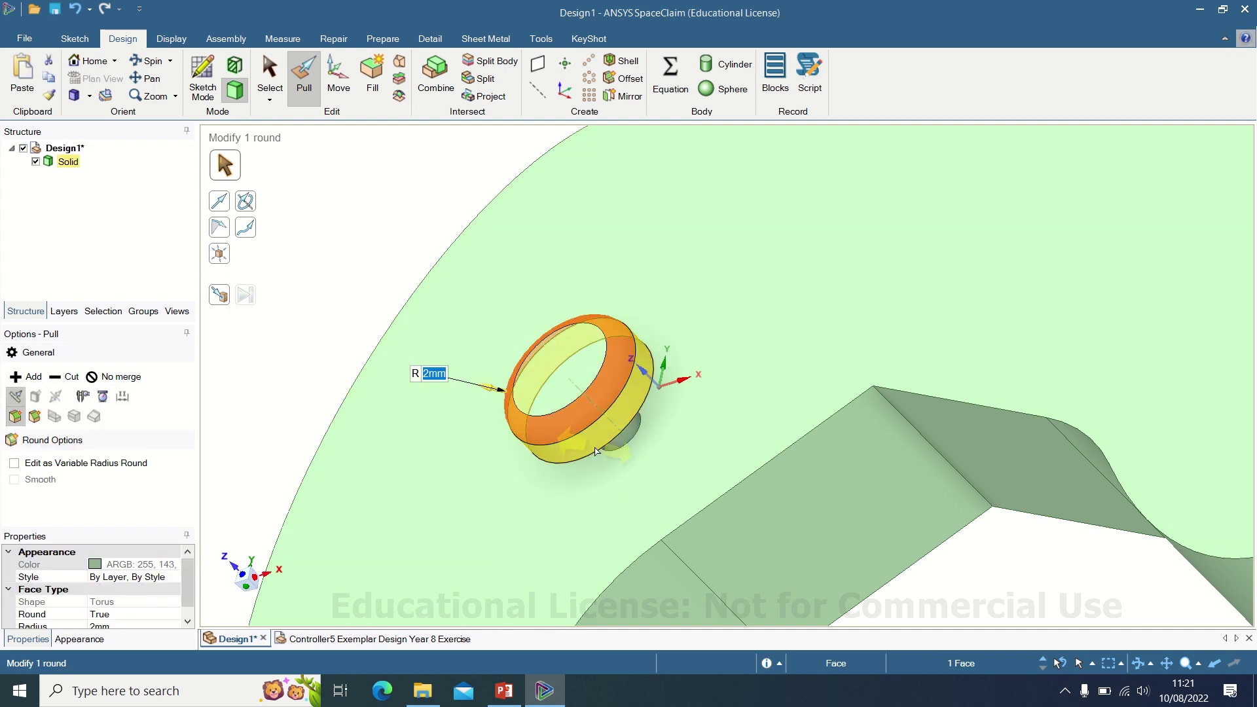
Step: Round the lower outer edge of the thumbstick cap with a 2 mm radius
middle_click_drag(590, 367, 571, 470)
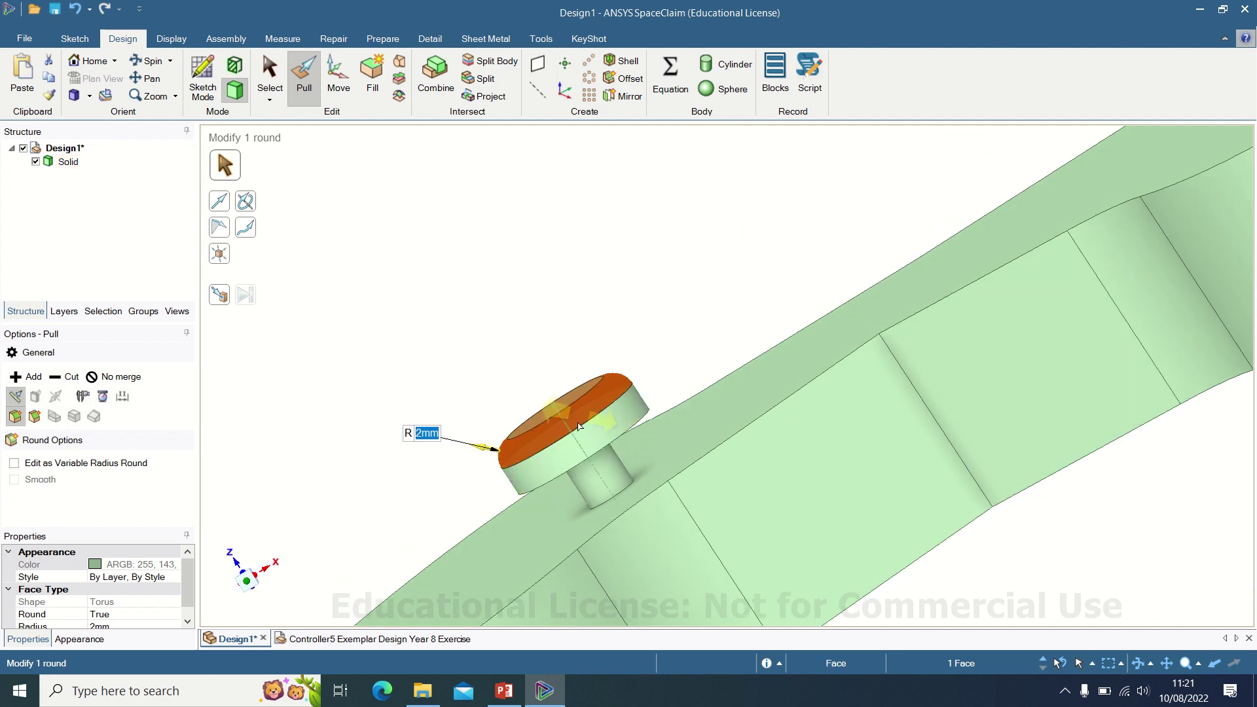
left_click(571, 474)
left_click_drag(570, 474, 566, 412)
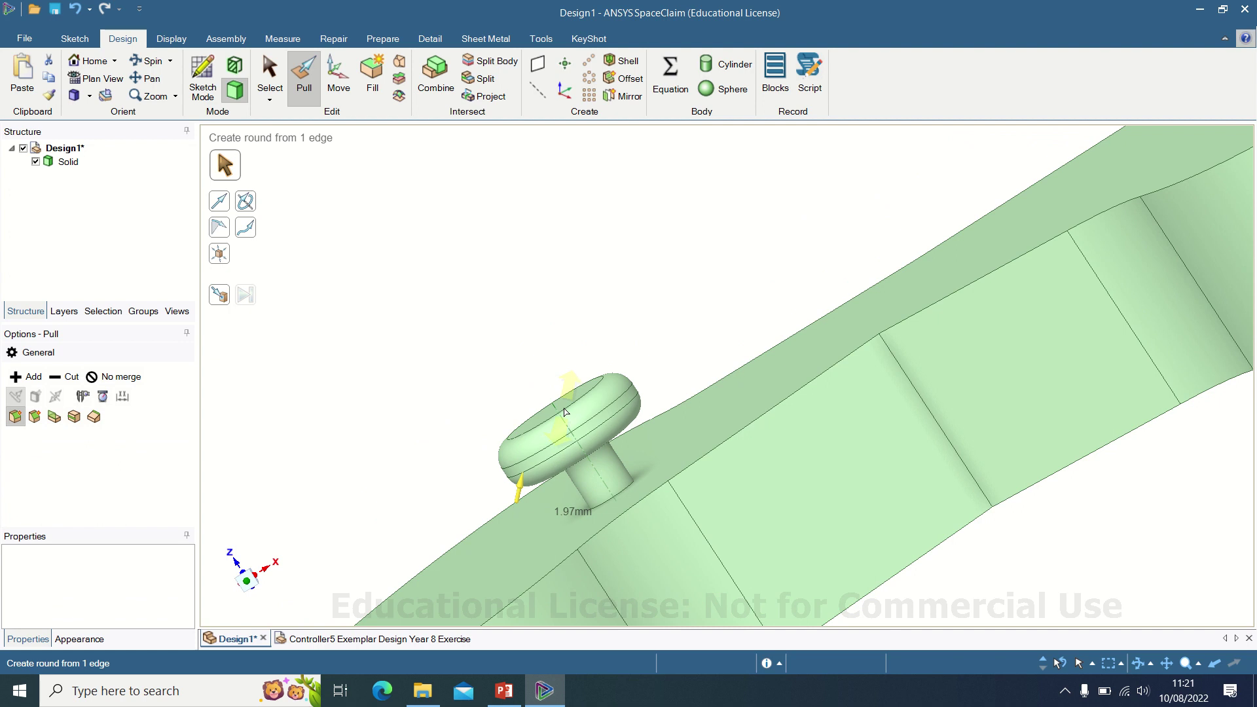
key("space")
type("2")
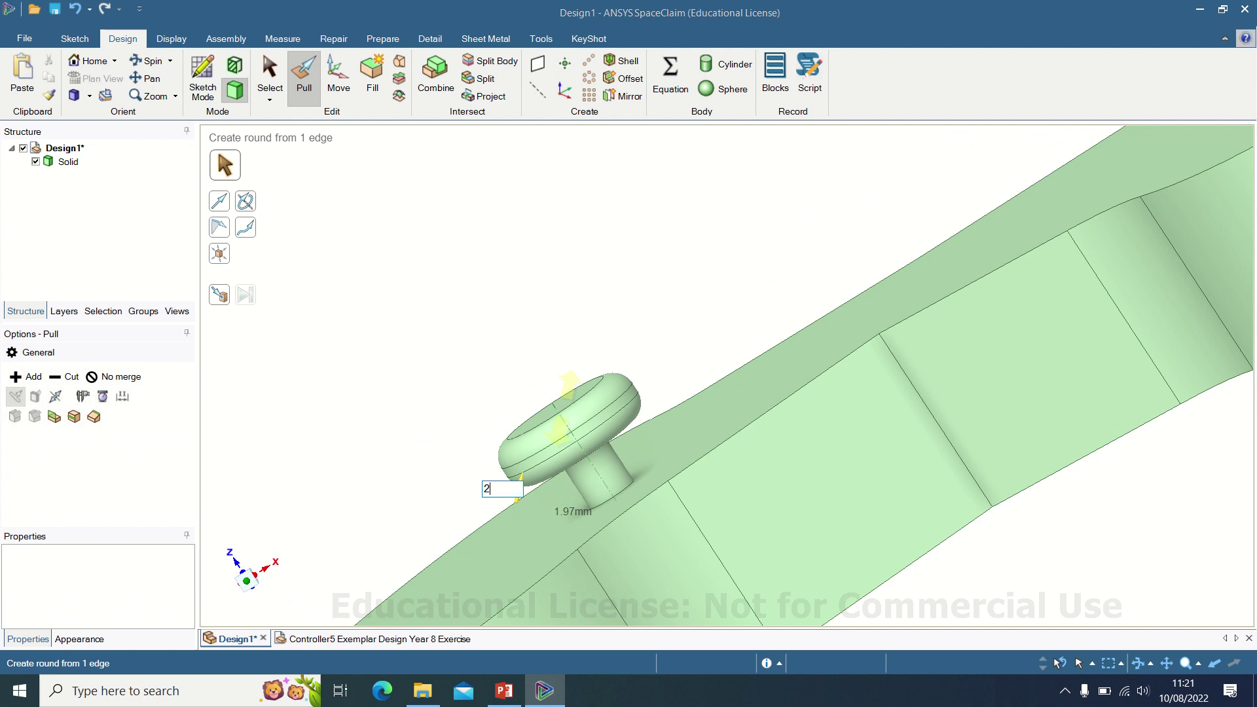
key("Return")
Step: Start a sketch on the controller's top face in plan view and draw three 5 mm diameter circles in a diagonal row on its right half
middle_click_drag(561, 435, 551, 540)
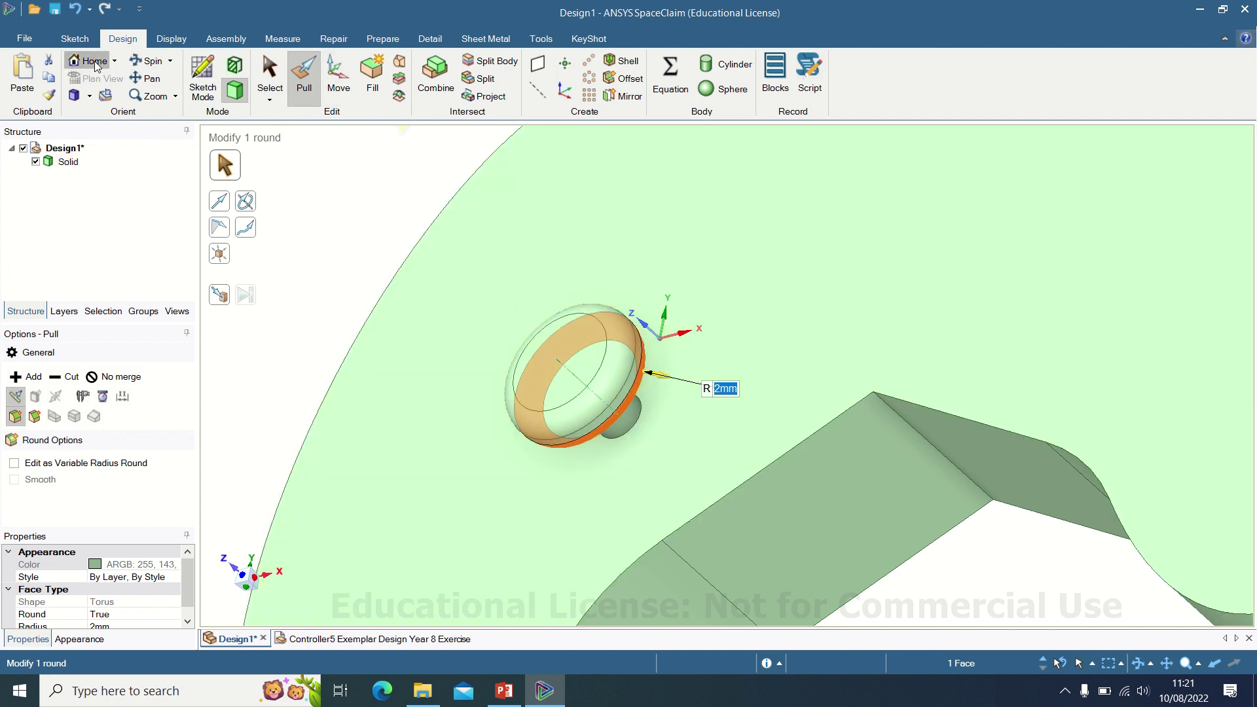
left_click(90, 60)
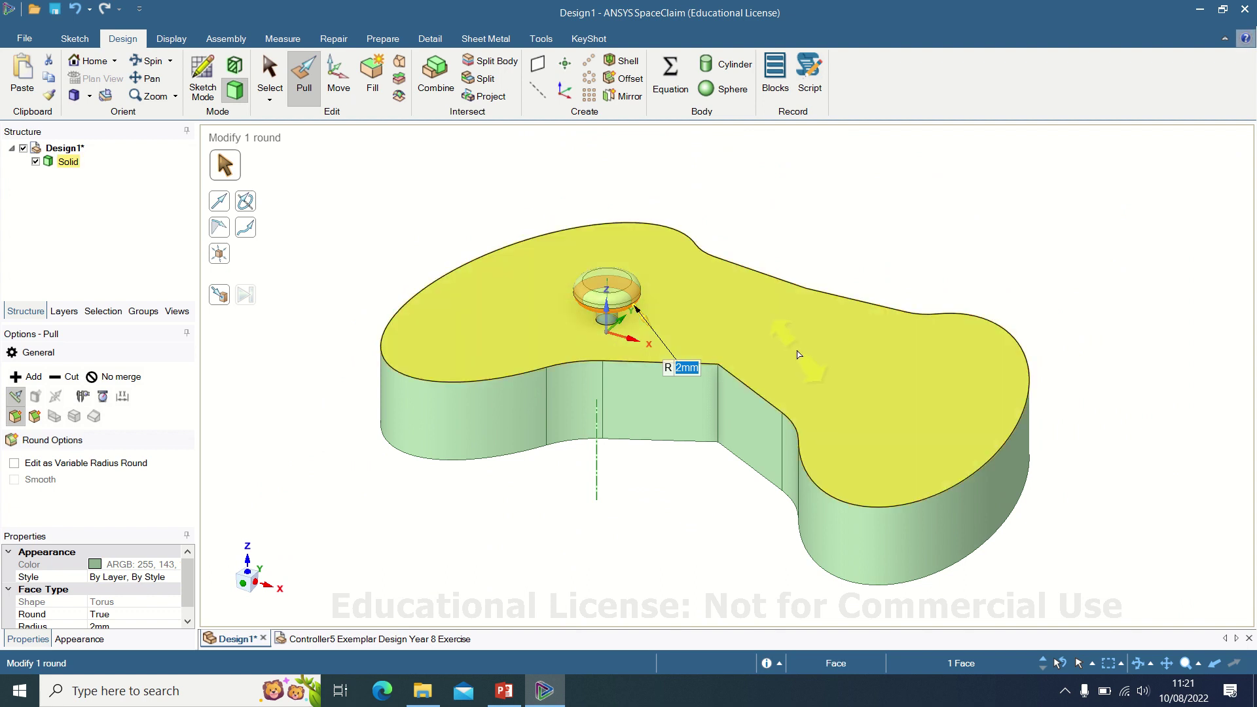
left_click(800, 357)
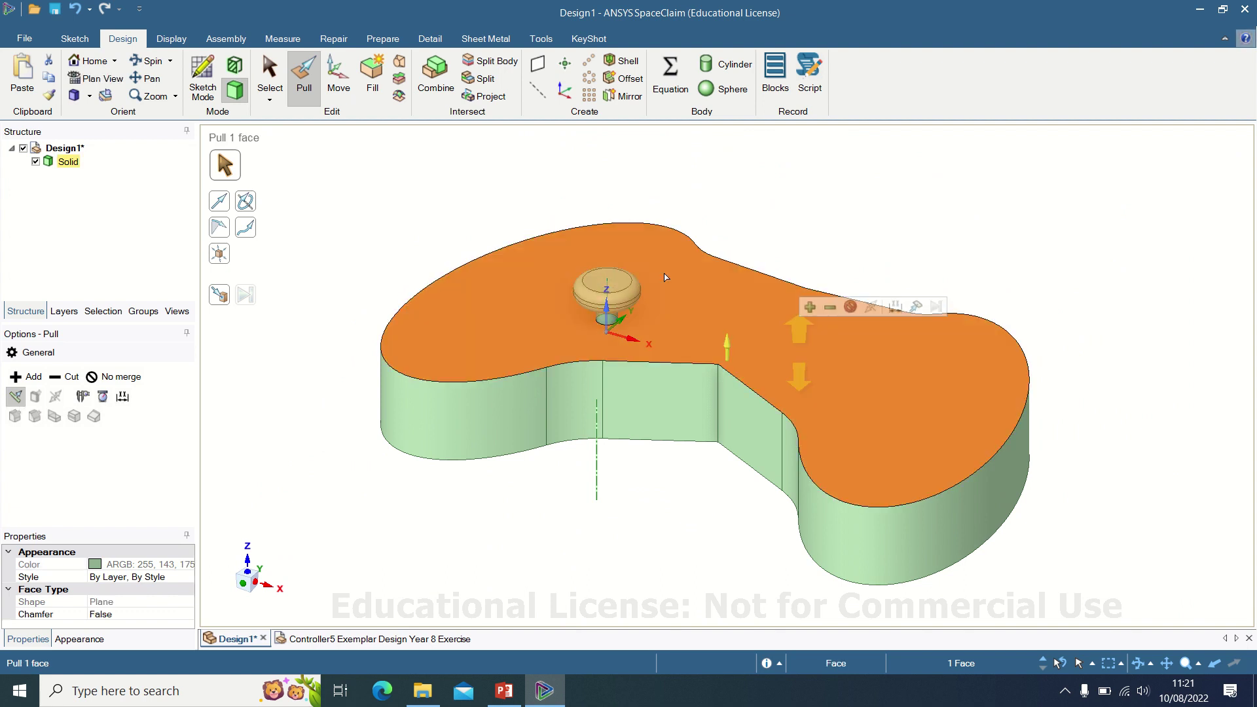
left_click(203, 80)
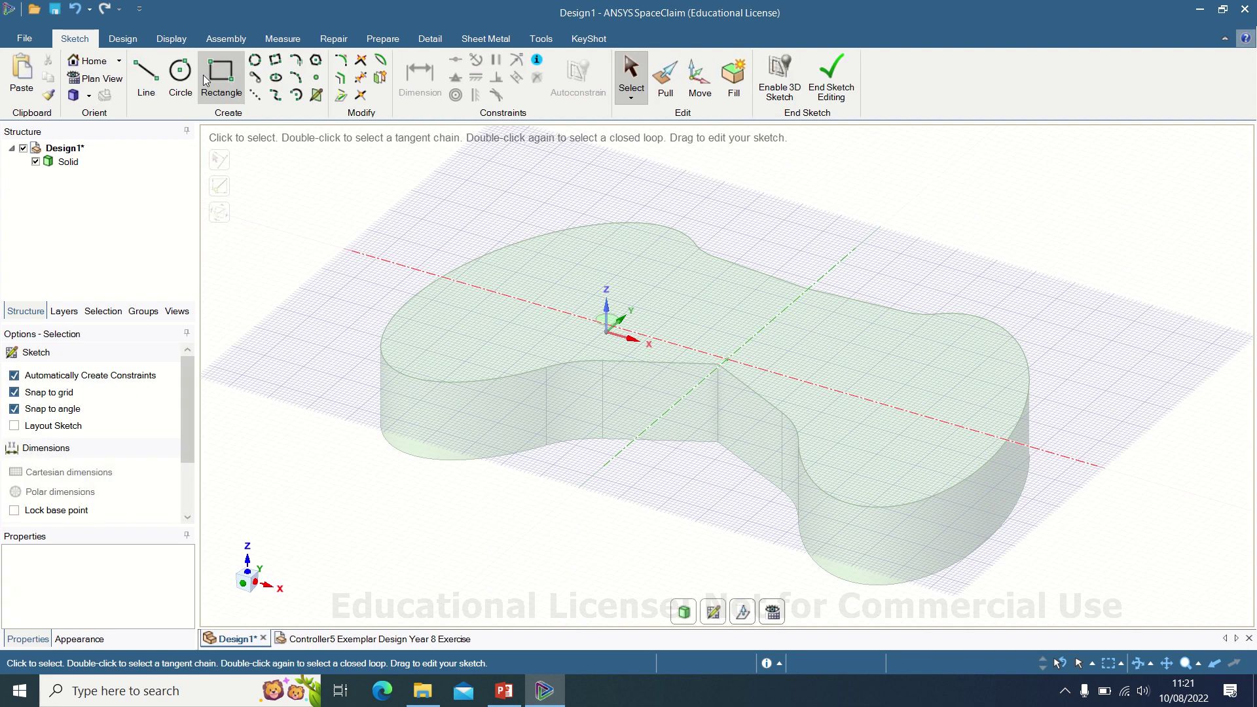
left_click(90, 79)
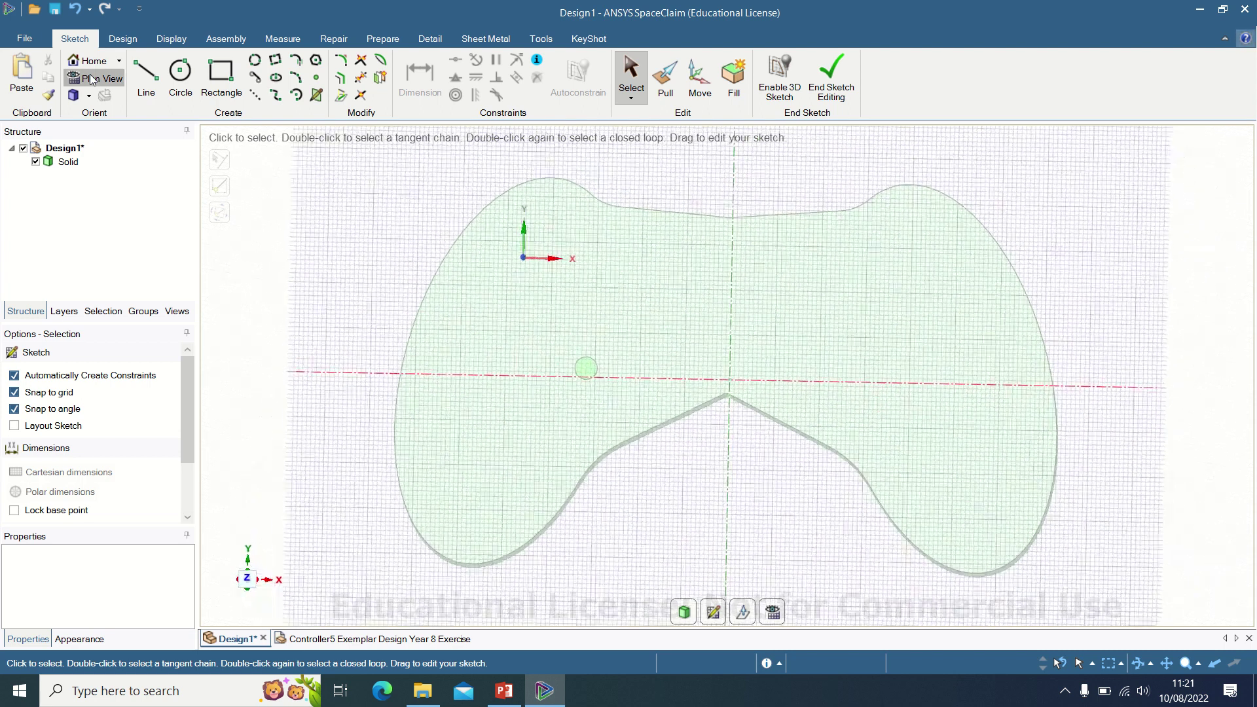
left_click(181, 75)
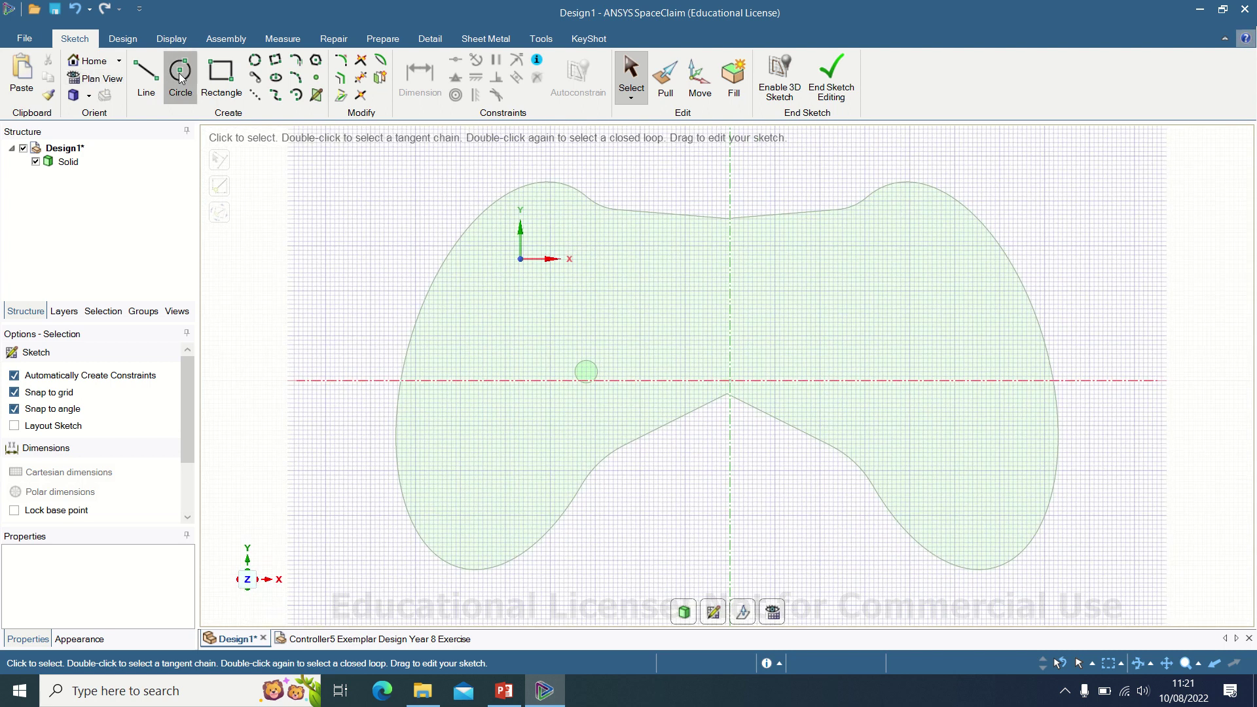
left_click(896, 335)
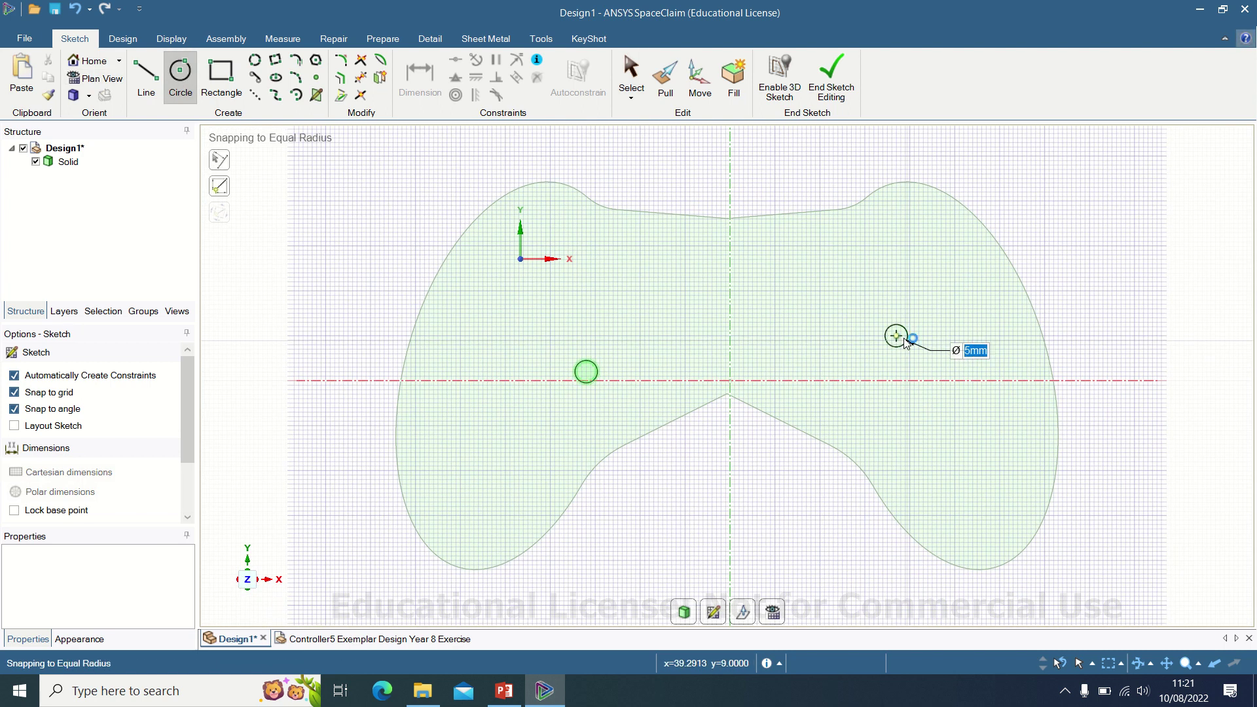
left_click(906, 343)
left_click(926, 374)
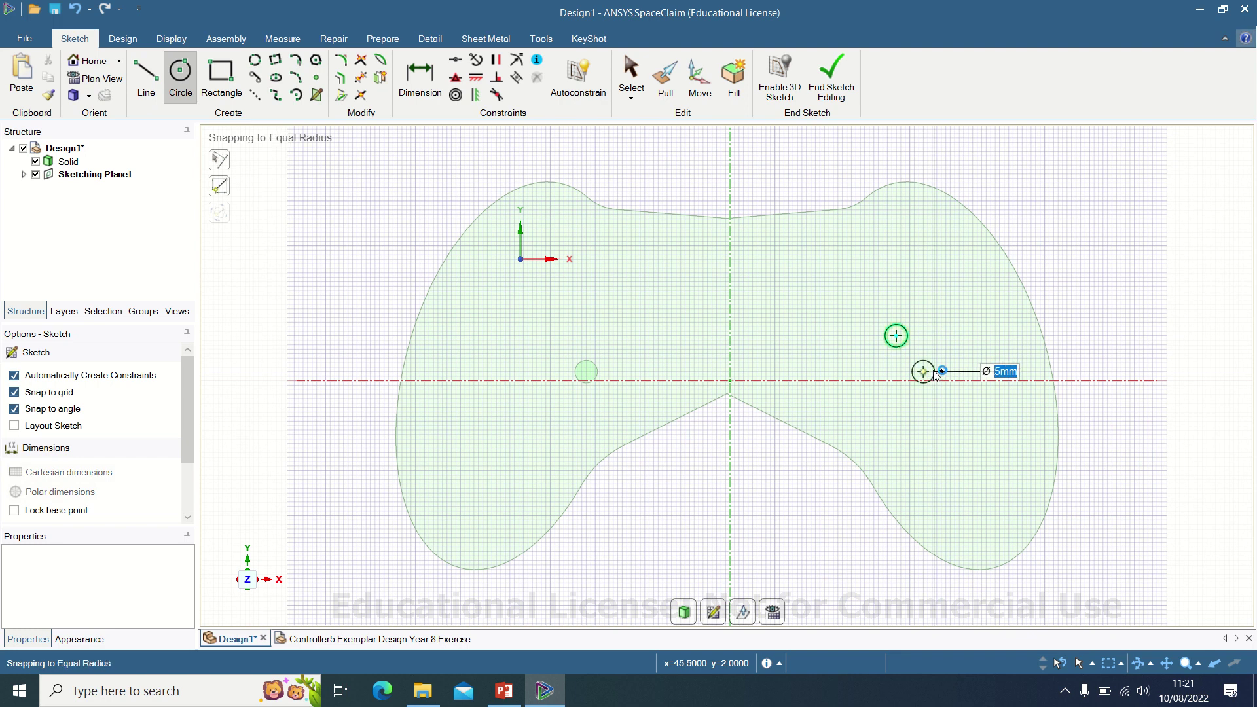
left_click(935, 374)
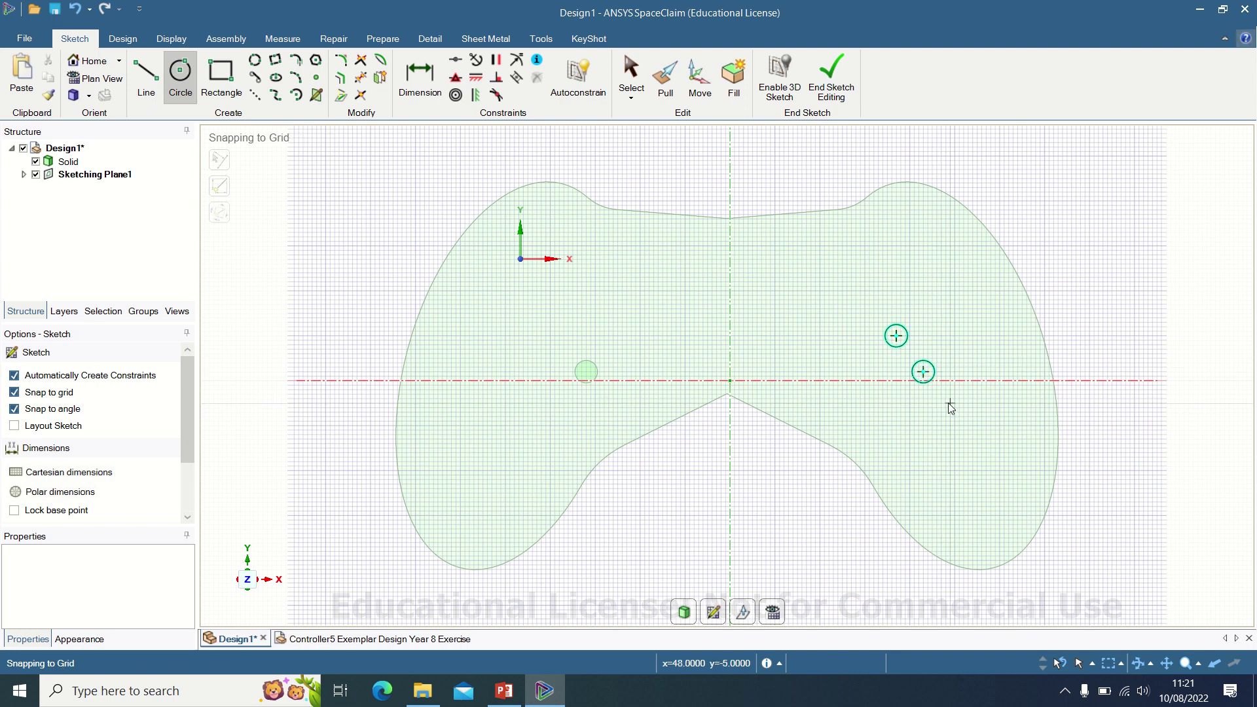
left_click(945, 403)
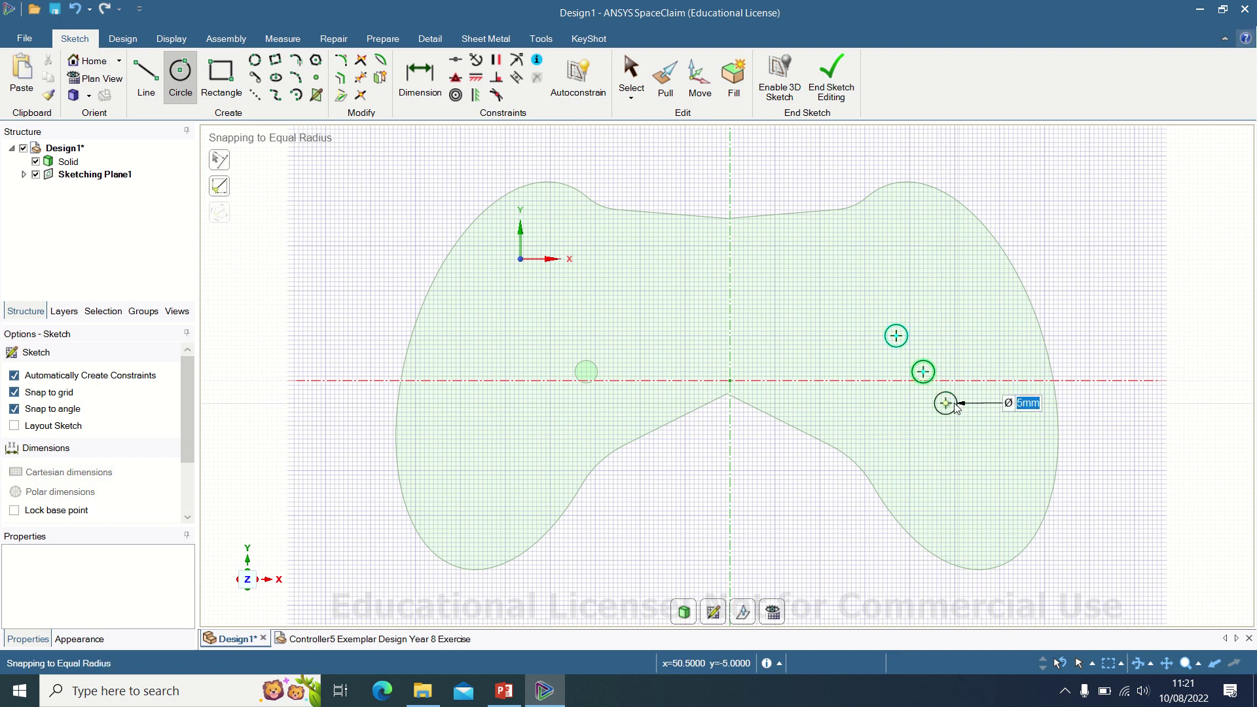
left_click(1002, 399)
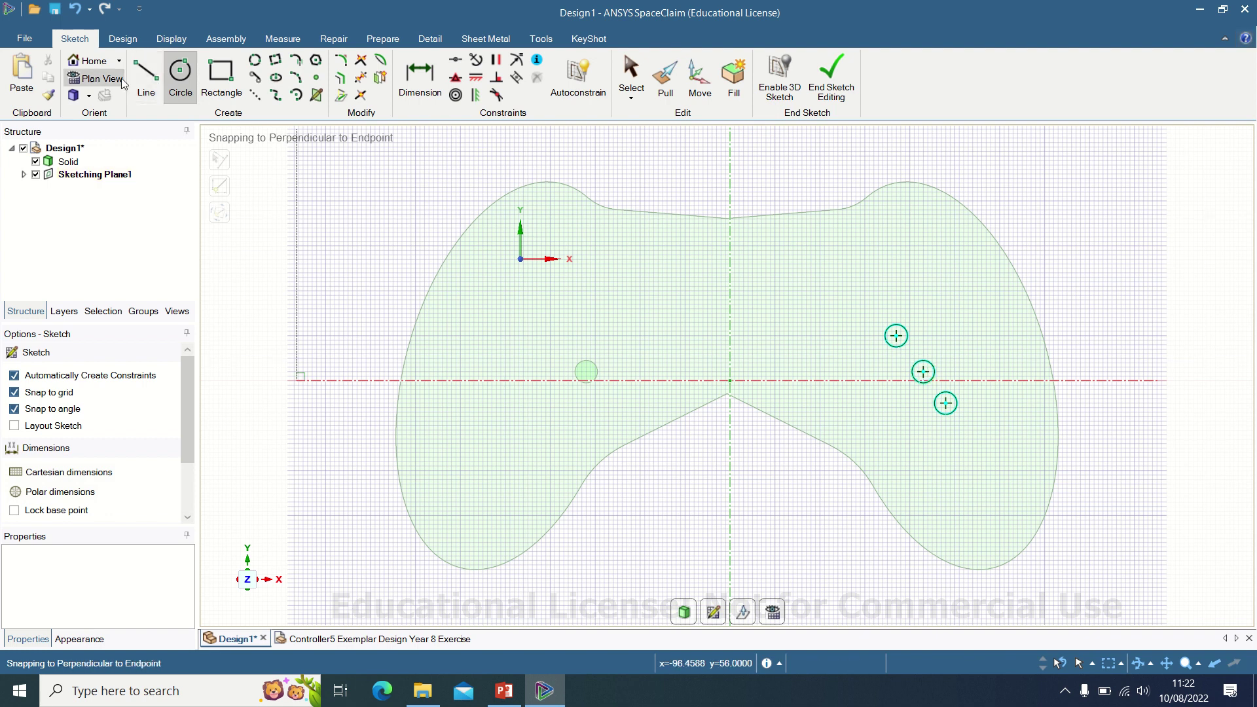
Step: Pull the rearmost of the three circles upward from the controller's top face by 5 mm to form a button
left_click(122, 41)
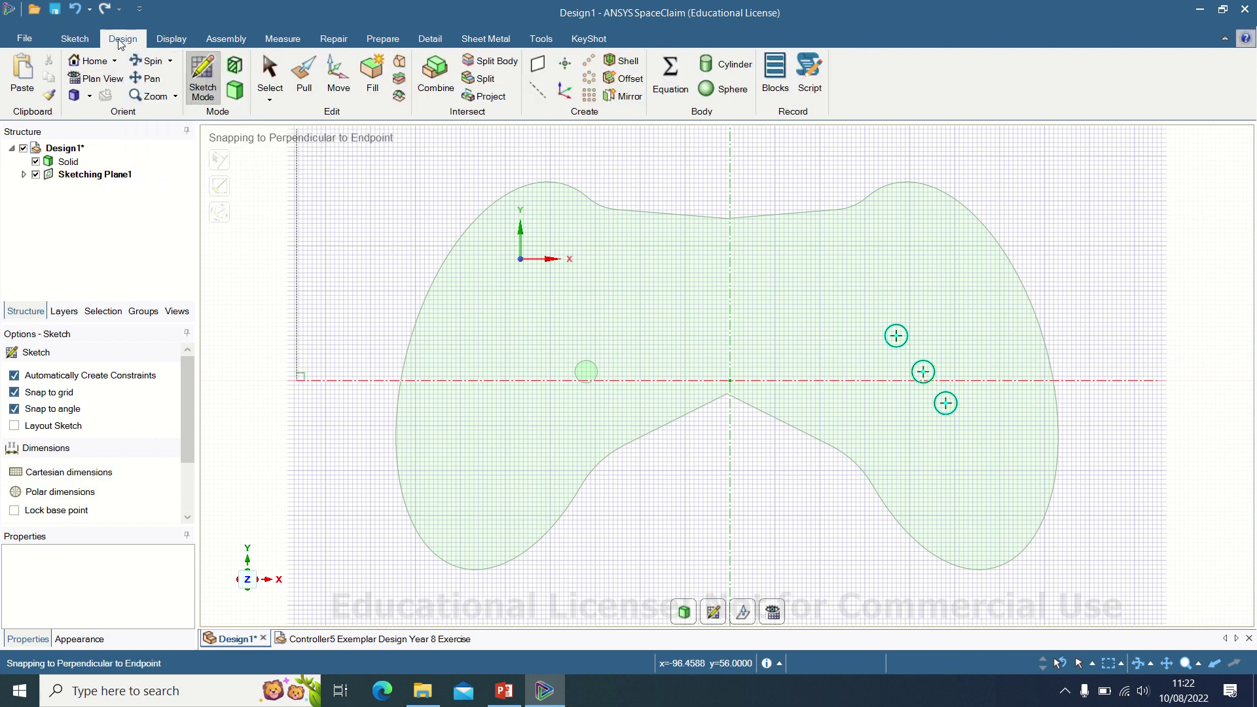
left_click(298, 80)
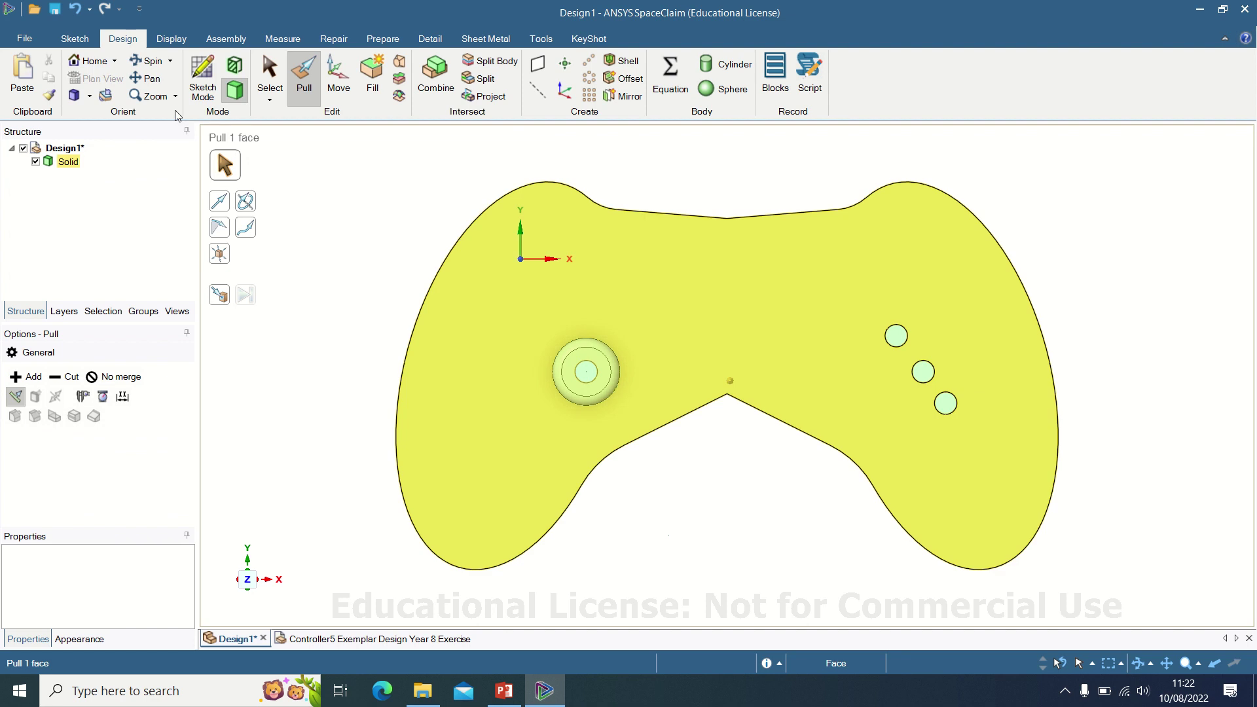
left_click(89, 61)
left_click(936, 383)
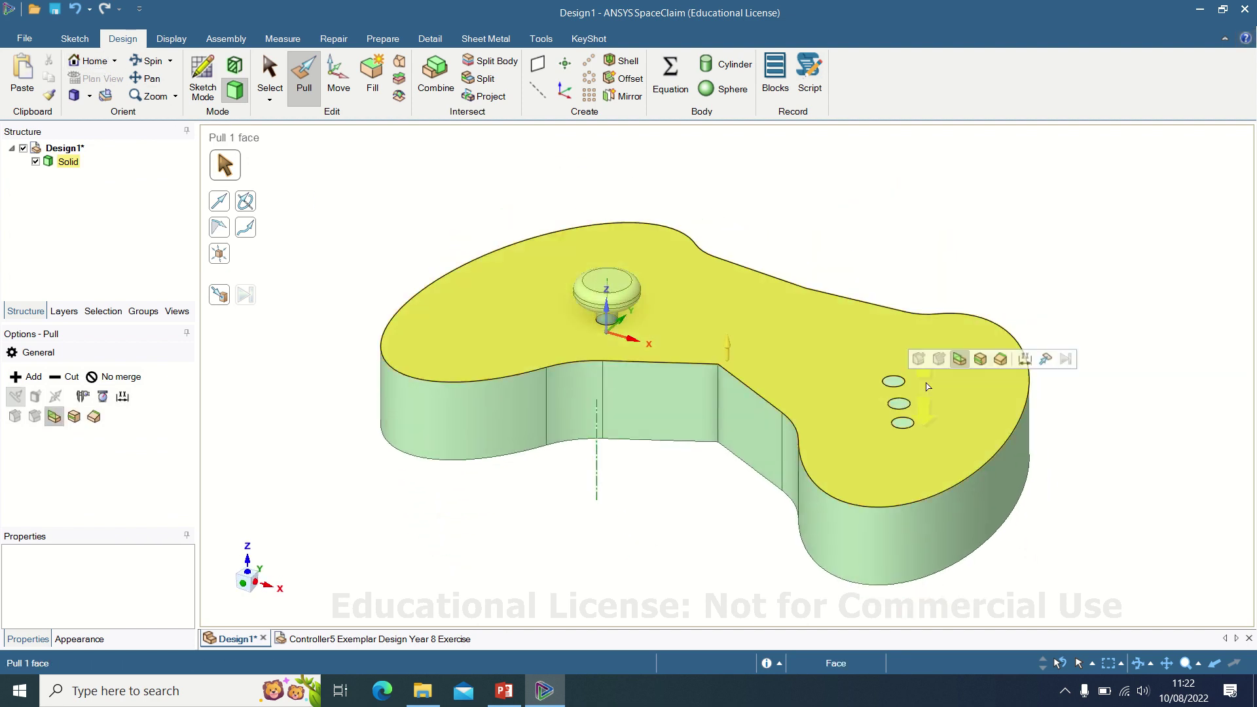
middle_click_drag(936, 383, 924, 432, "ctrl")
left_click(814, 396)
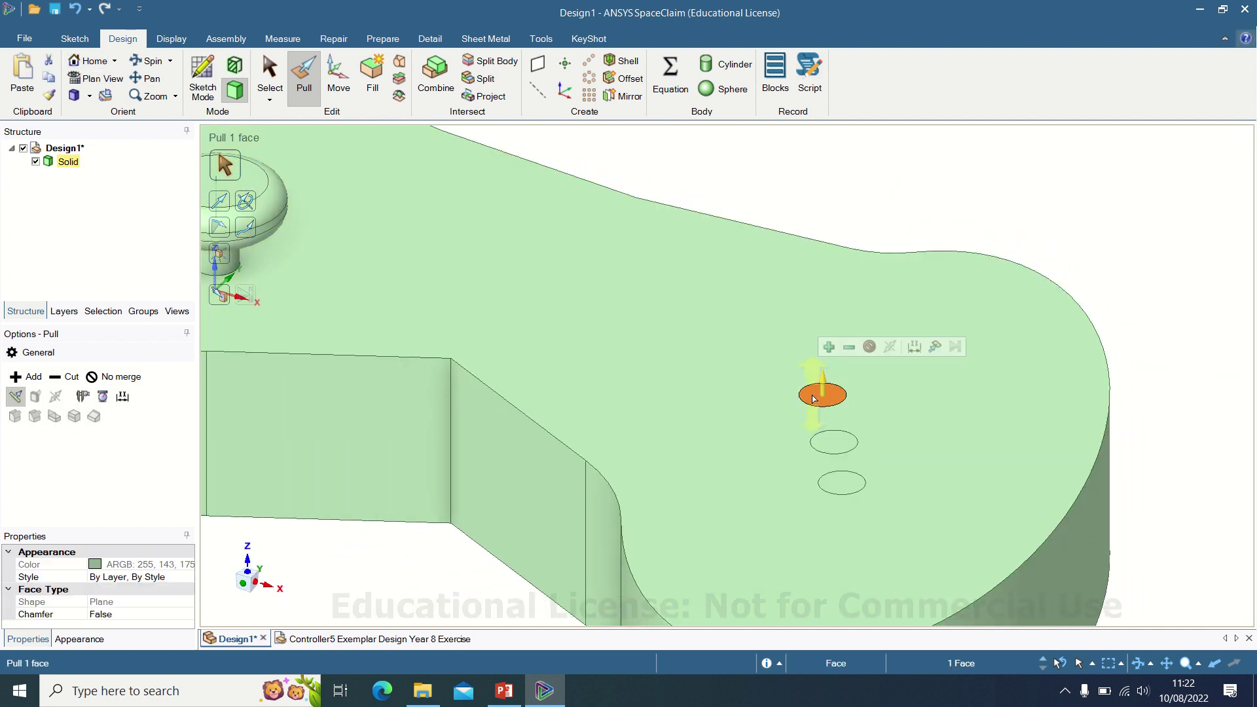
left_click_drag(814, 397, 819, 375)
type("5")
key("Return")
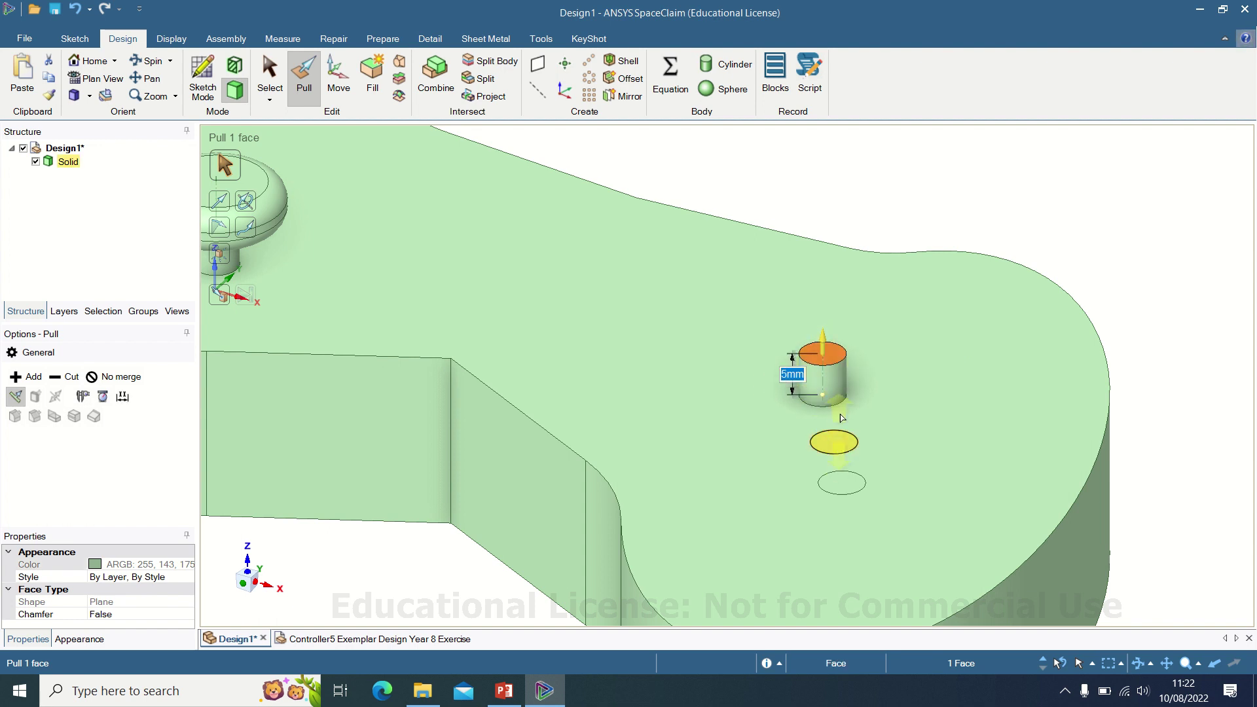
Step: Pull the middle circle upward by 5 mm to form the second button
left_click(834, 441)
left_click_drag(835, 441, 845, 410)
key("Return")
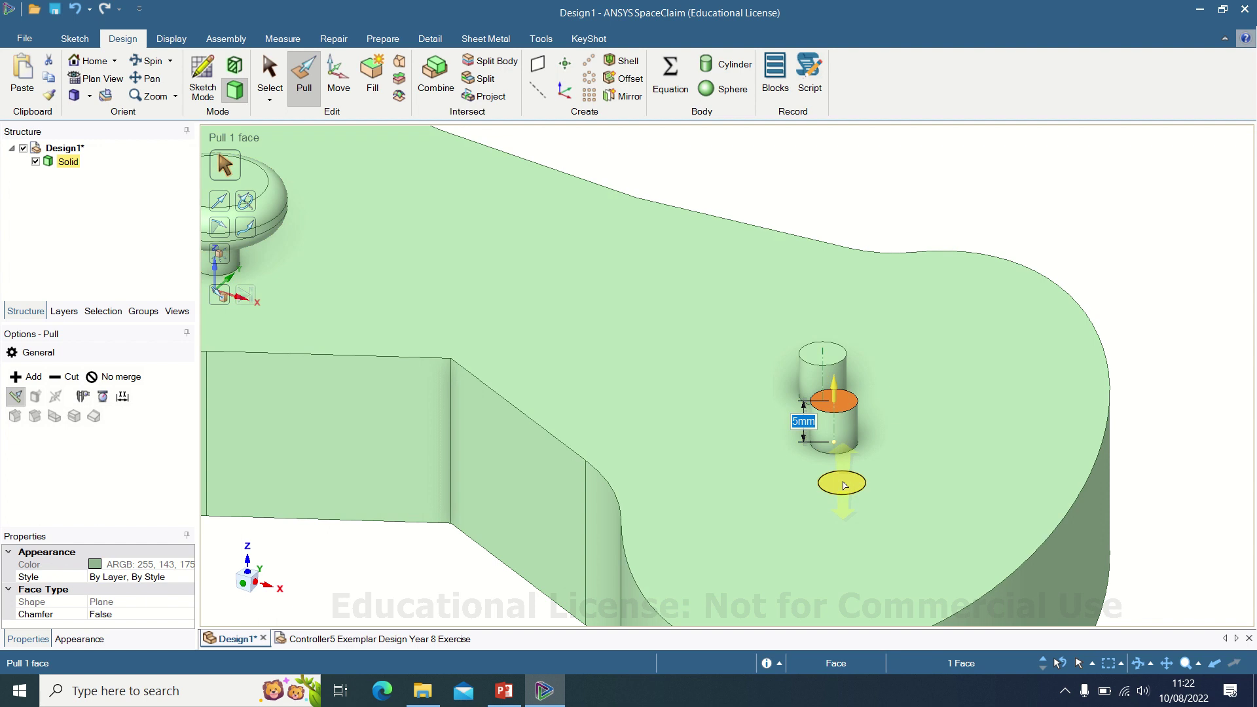
Step: Pull the front circle upward, using Up To with the middle button's top face as the height reference
left_click(844, 485)
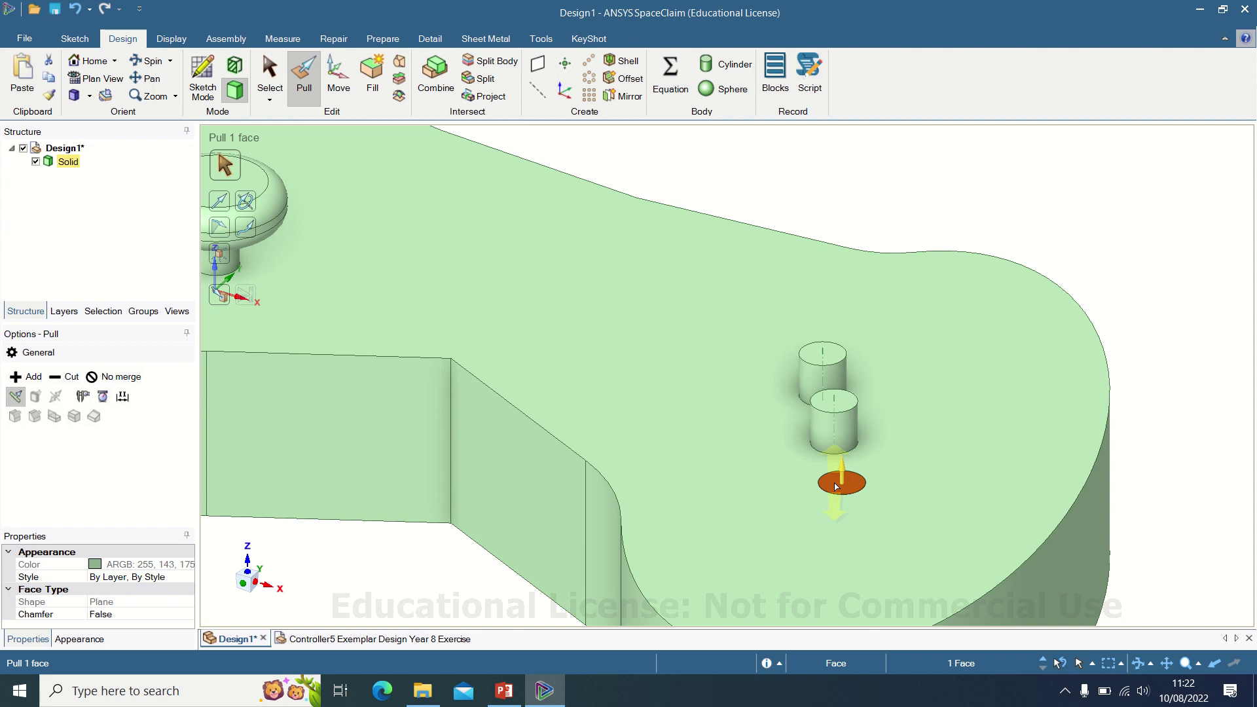
left_click_drag(836, 487, 835, 481)
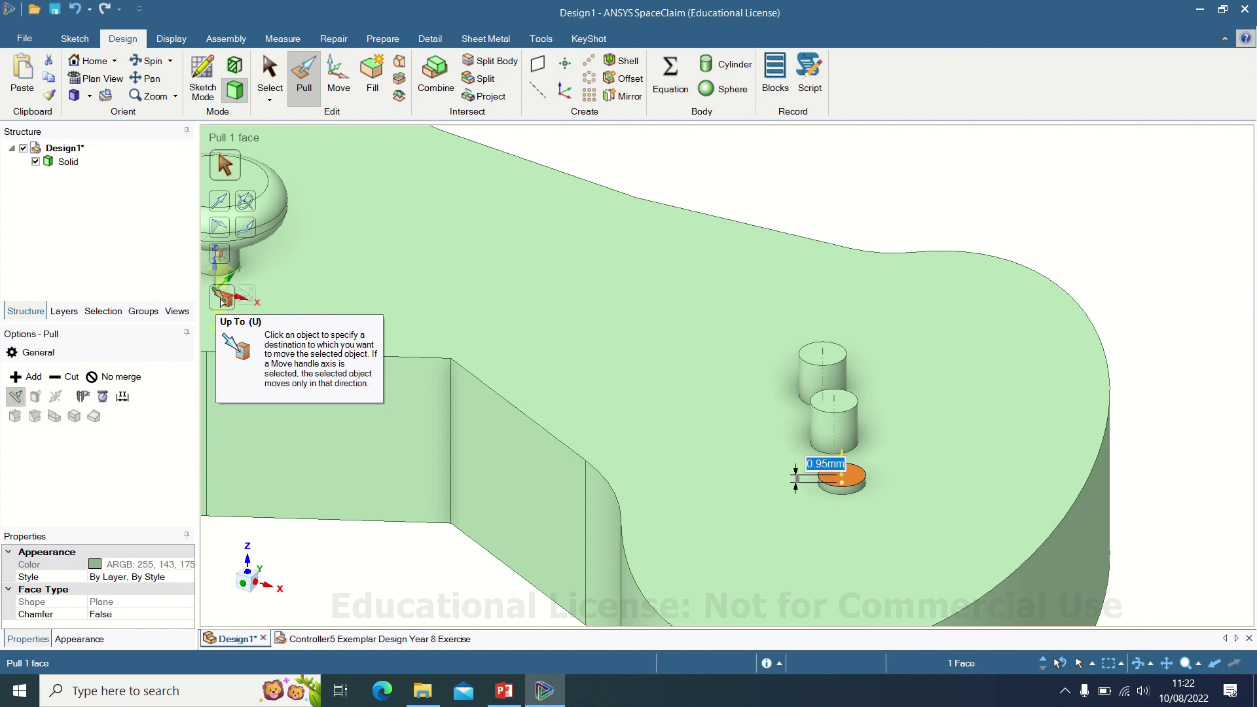
left_click(222, 300)
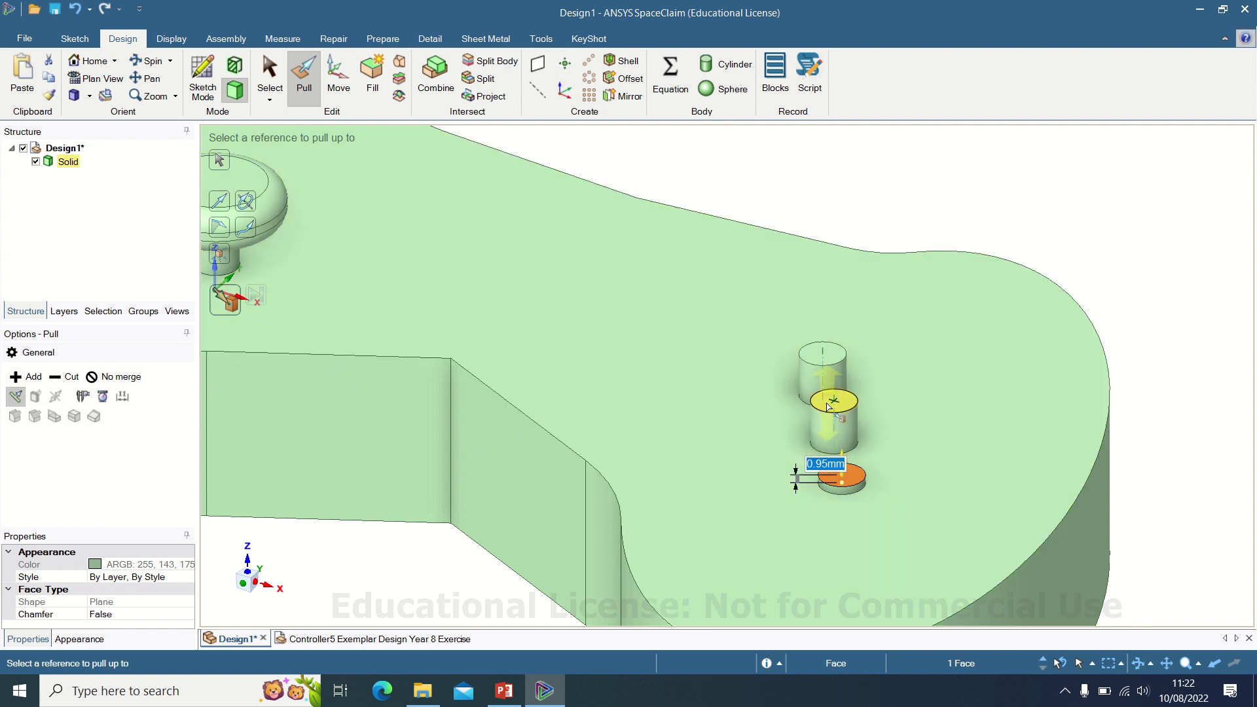
left_click(829, 407)
Step: Round the top edge of the rearmost button with a 1.5 mm radius
mouse_move(800, 483)
middle_mouse_down()
mouse_move(830, 413)
mouse_move(796, 487)
middle_mouse_up()
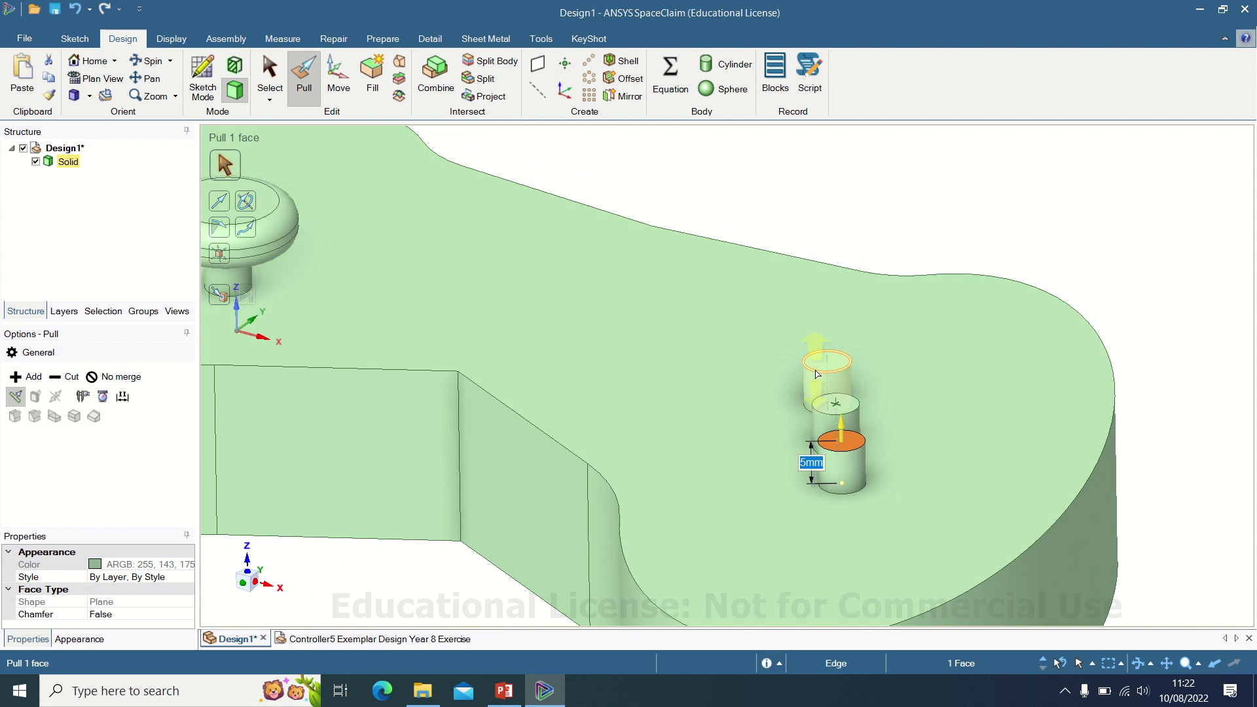
left_click(817, 372)
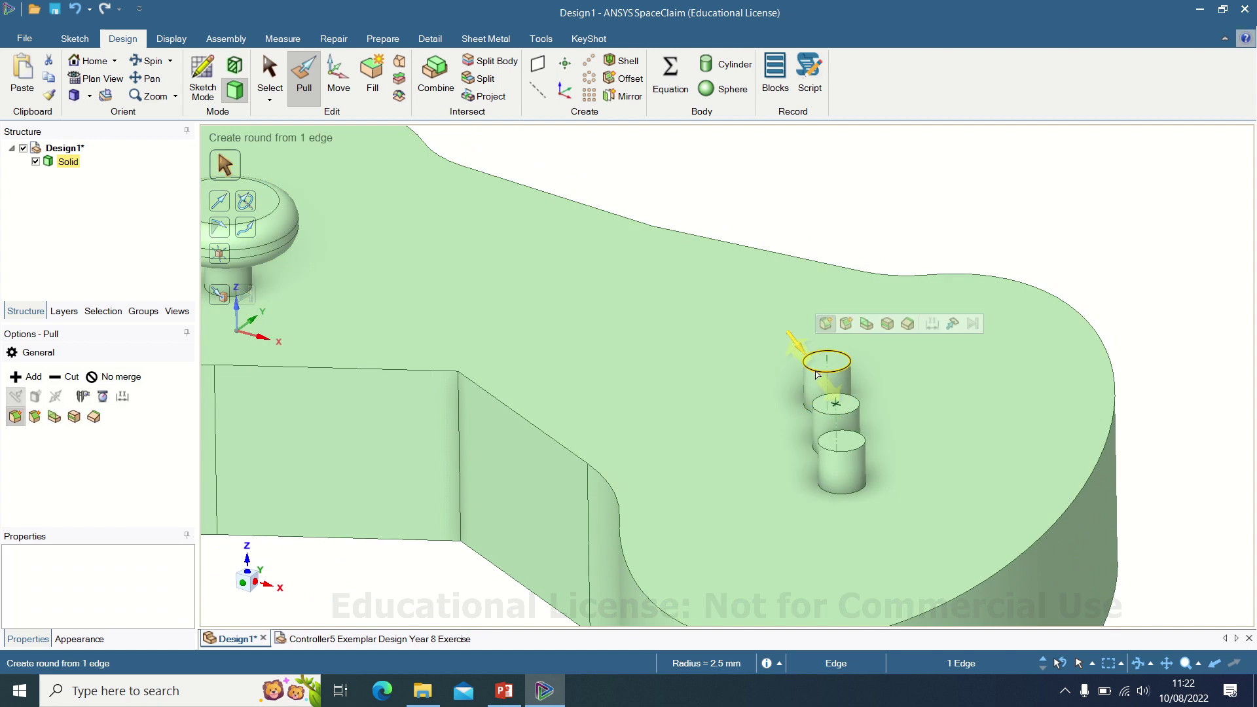
left_click_drag(823, 378, 835, 399)
key("space")
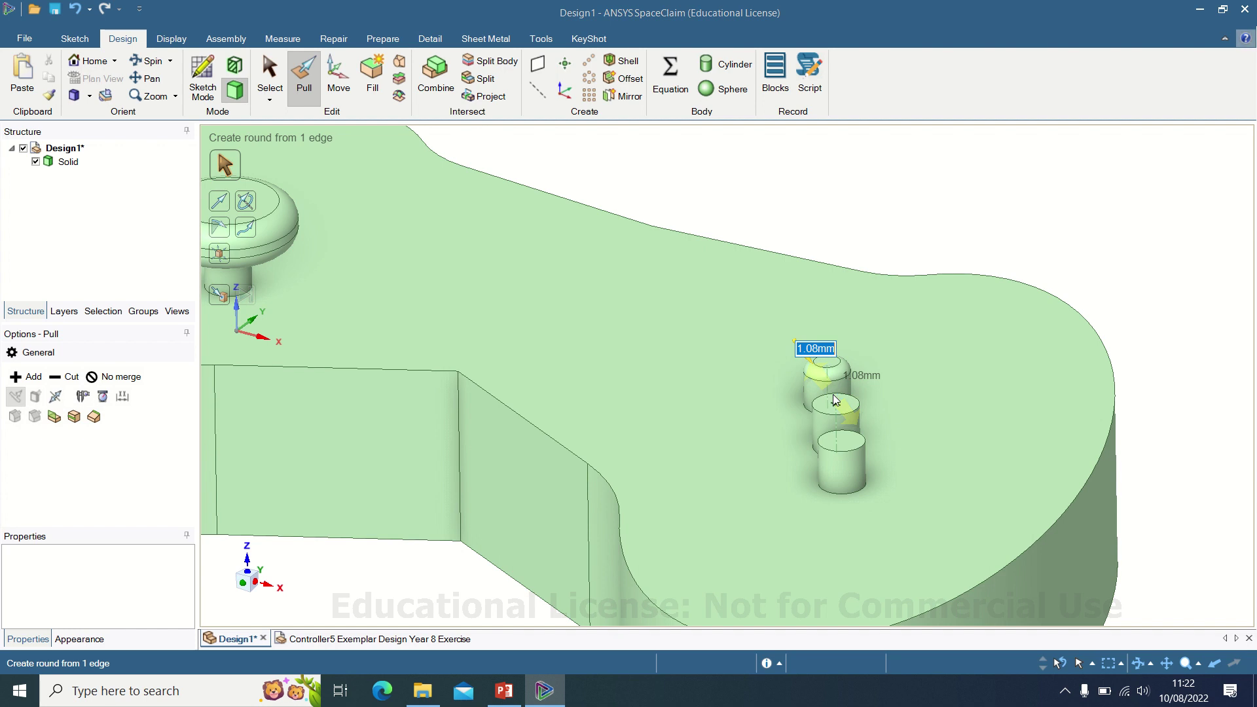
type("1.5")
key("Return")
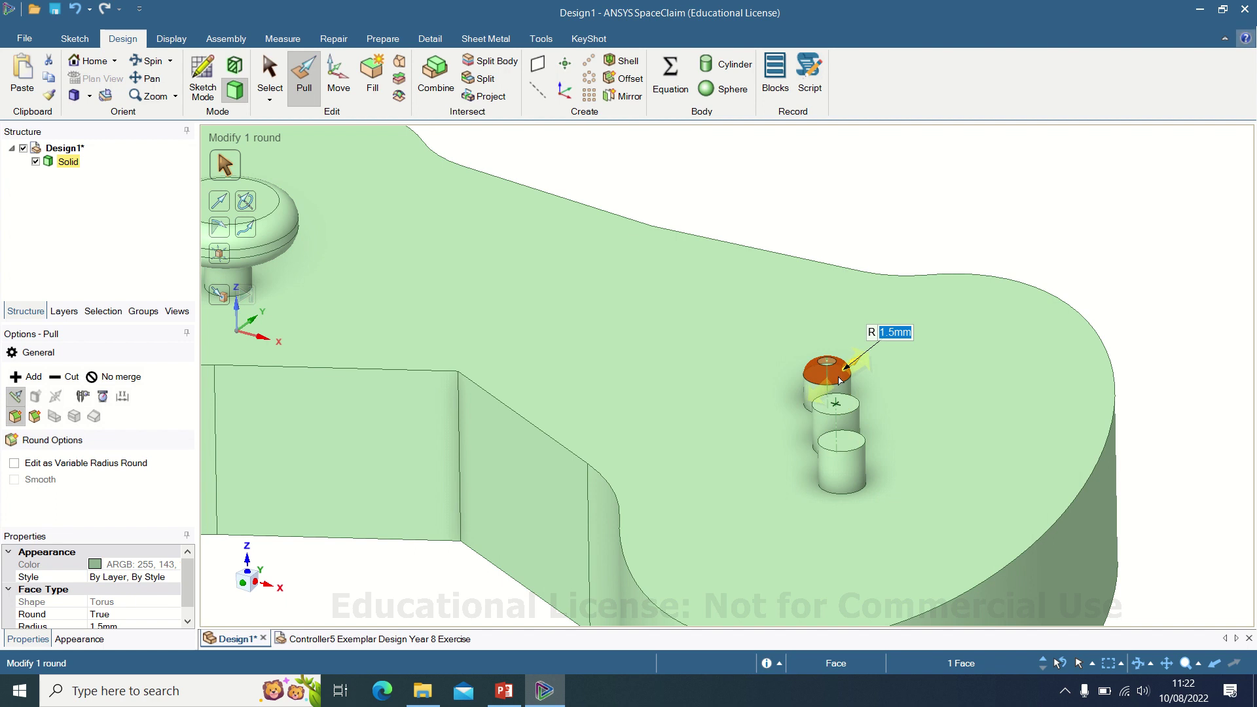
Step: Set the radius of the rearmost button's round to 1 mm
left_click_drag(847, 374, 852, 372)
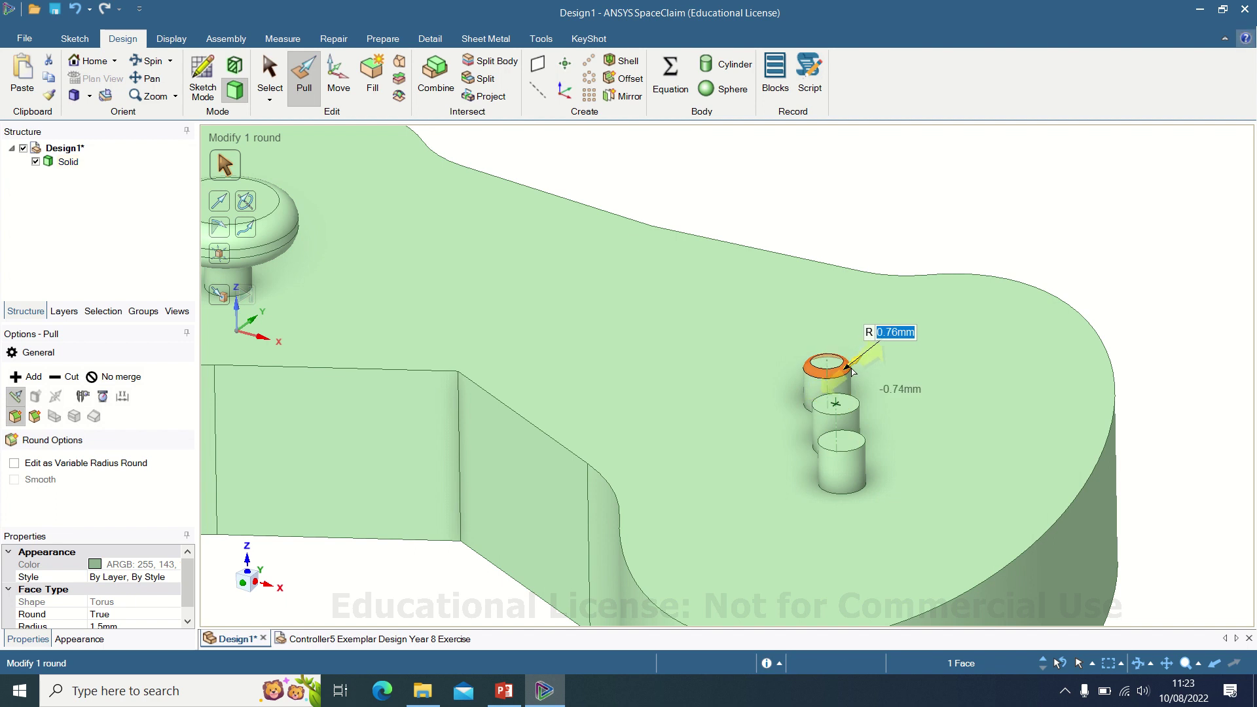
type("1")
key("Return")
Step: Round the top edge of the middle button with a 1 mm radius
left_click(859, 411)
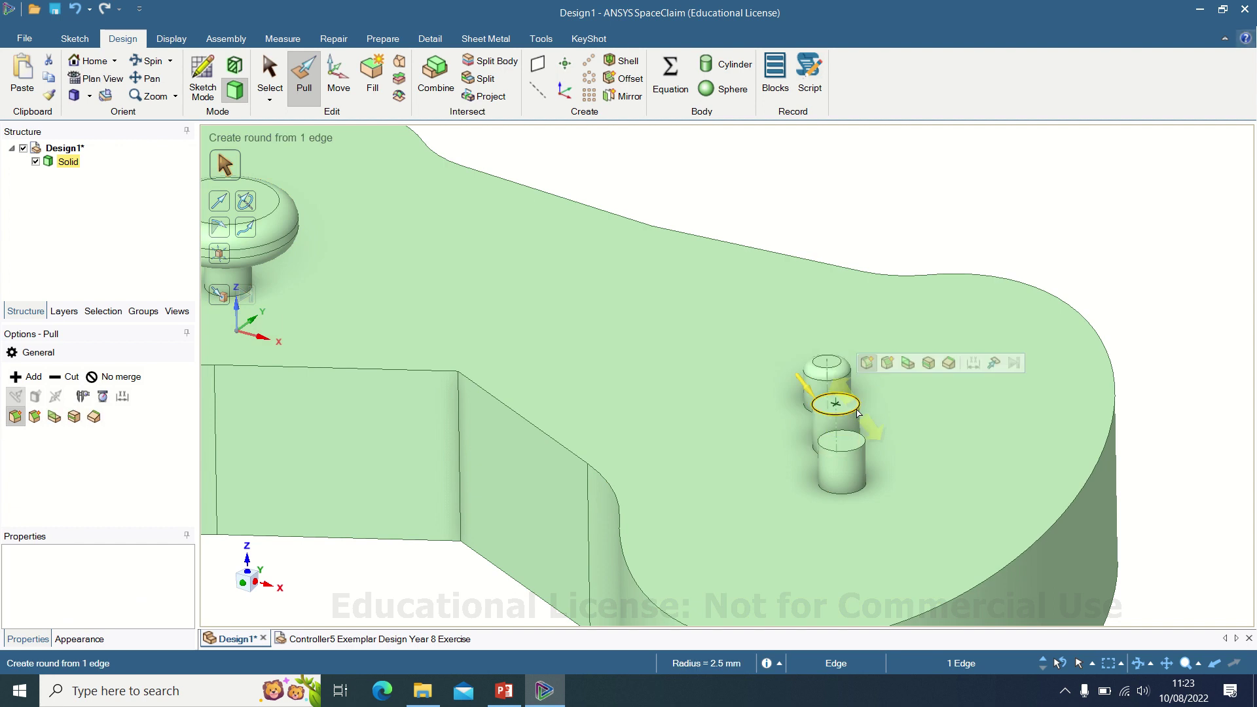
left_click_drag(859, 412, 825, 426)
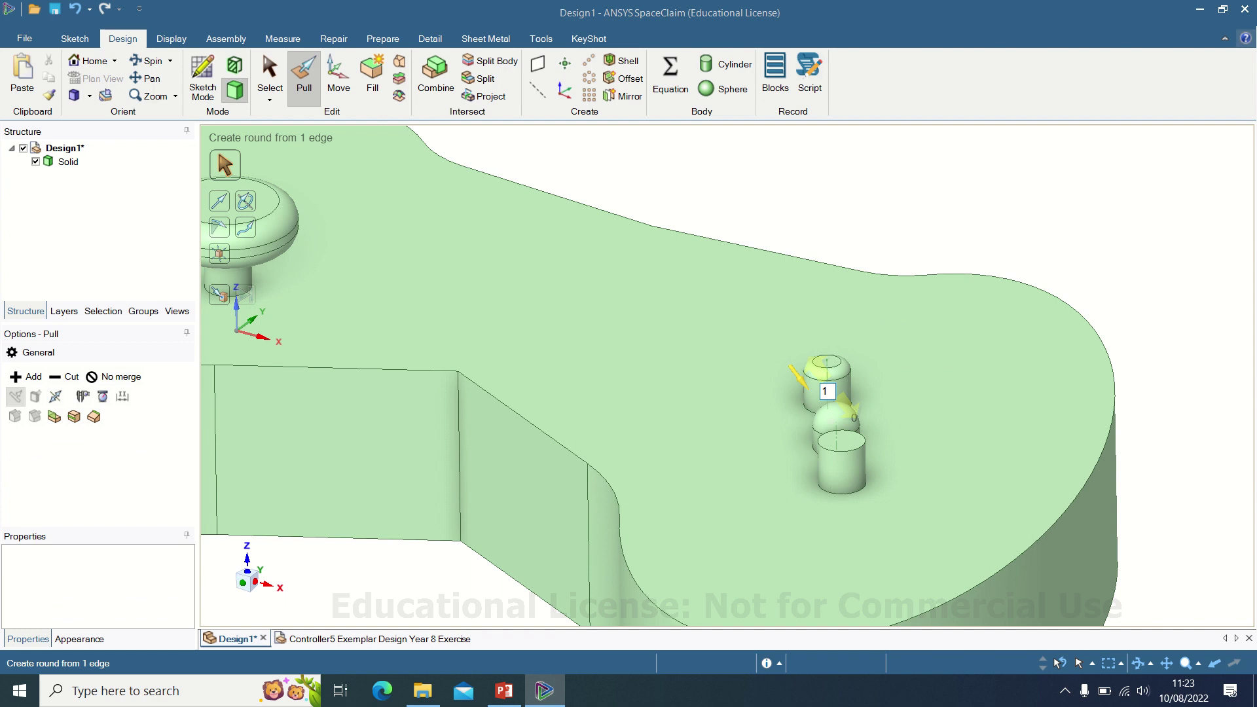
key("Return")
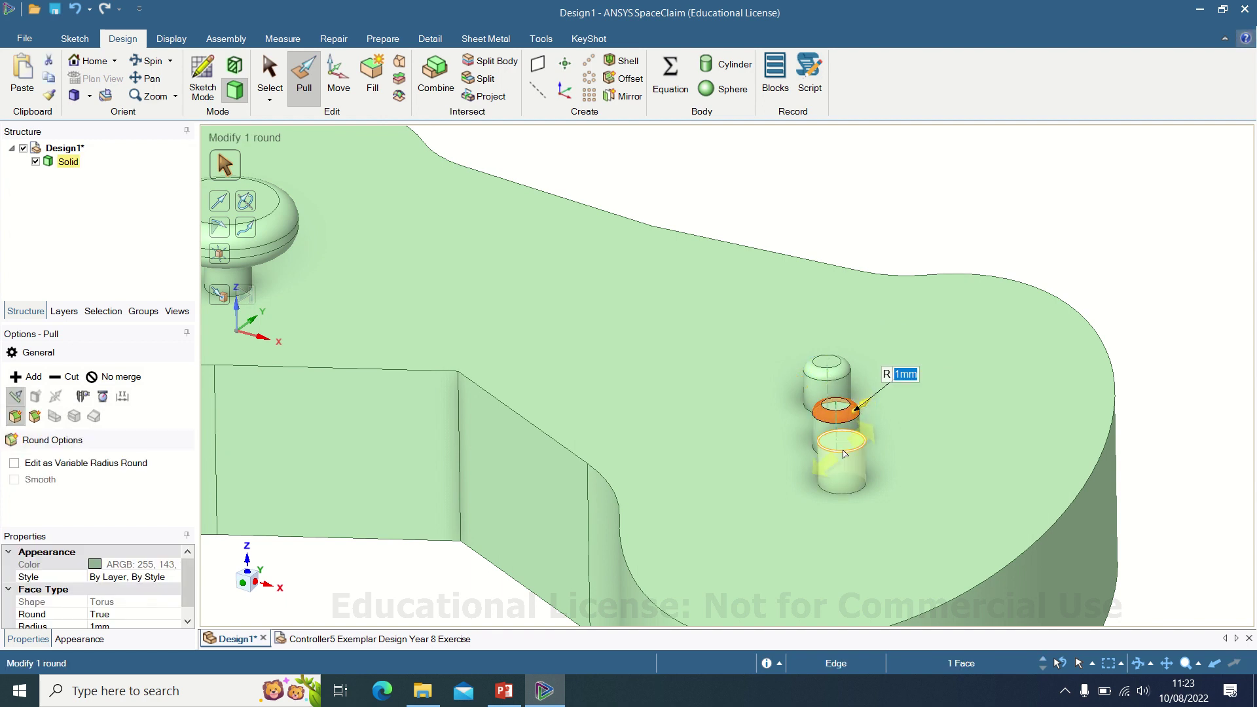
Step: Round the front button's top edge to 1 mm, using Up To with the middle button's round as the reference
left_click(844, 450)
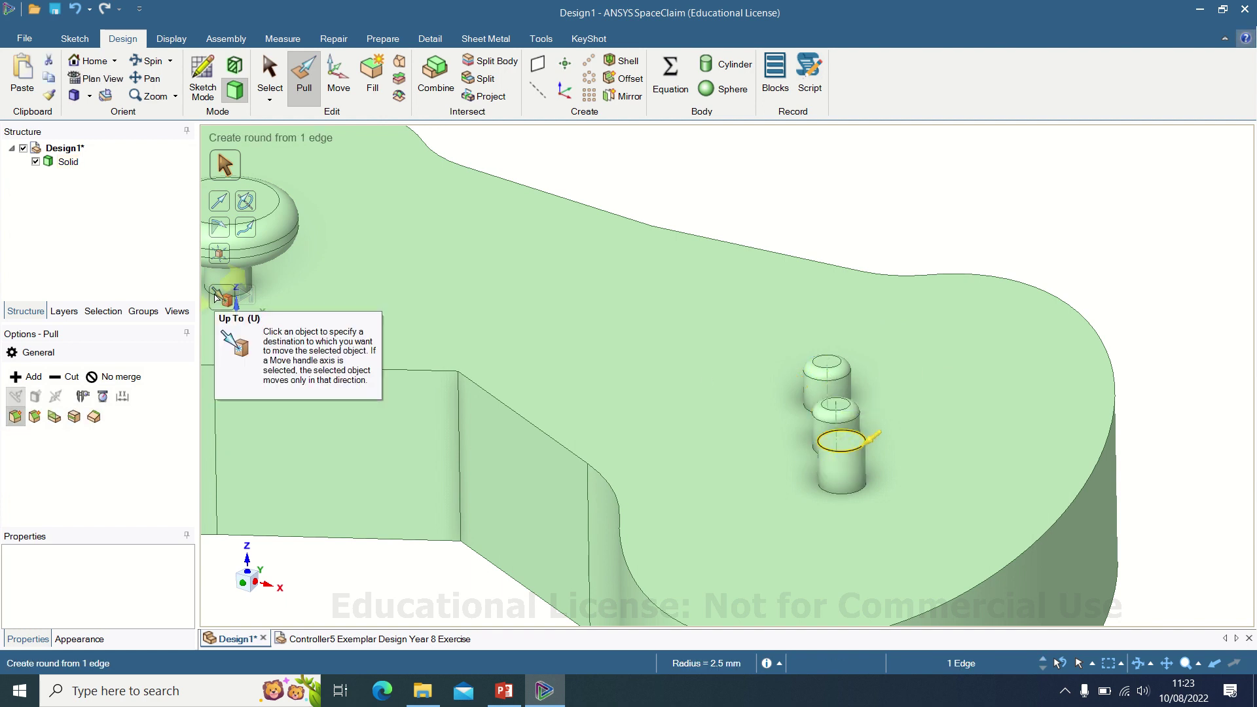
left_click(218, 298)
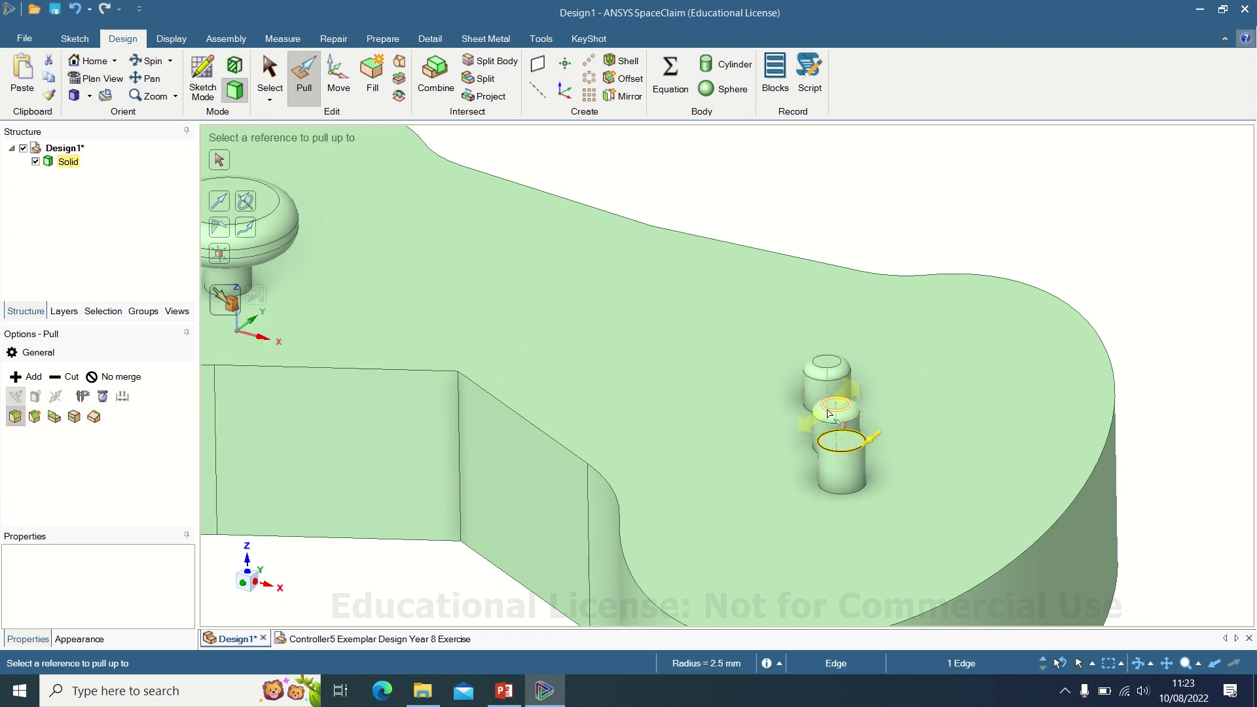
left_click(829, 414)
middle_click_drag(829, 414, 741, 443)
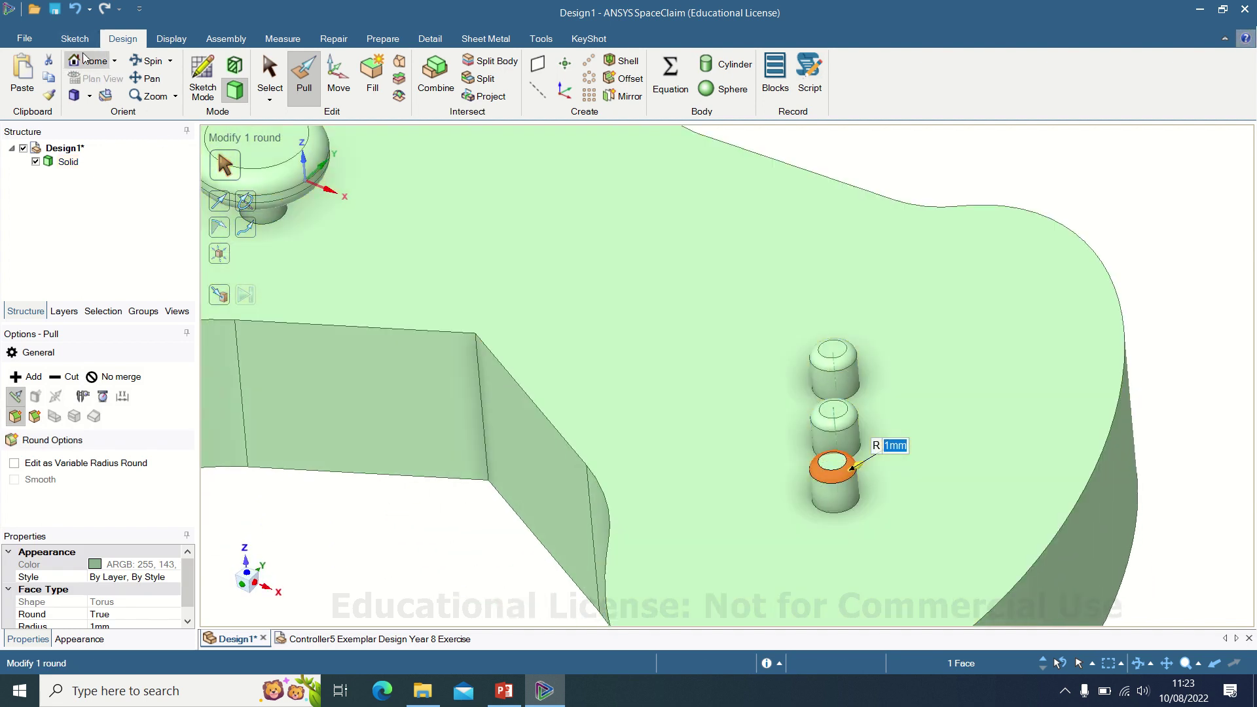
Step: Round the sharp vertical edge on the controller body's inner front wall with a 20 mm radius
left_click(91, 63)
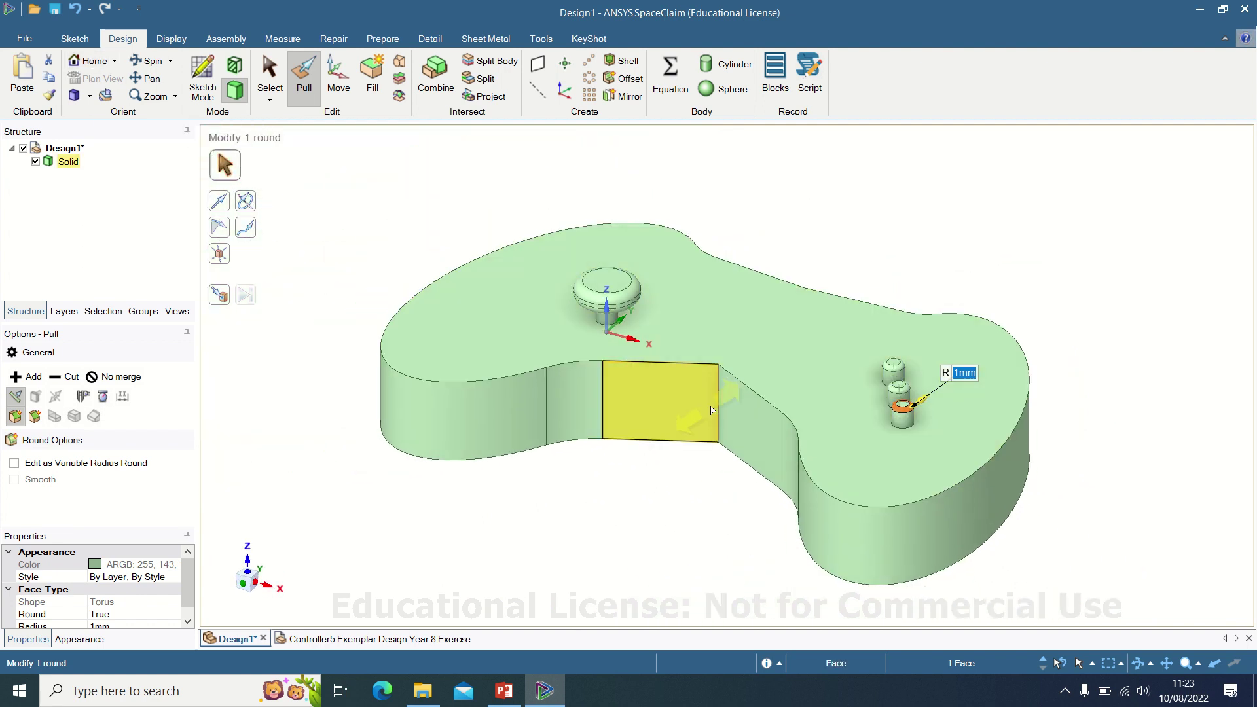
left_click(720, 403)
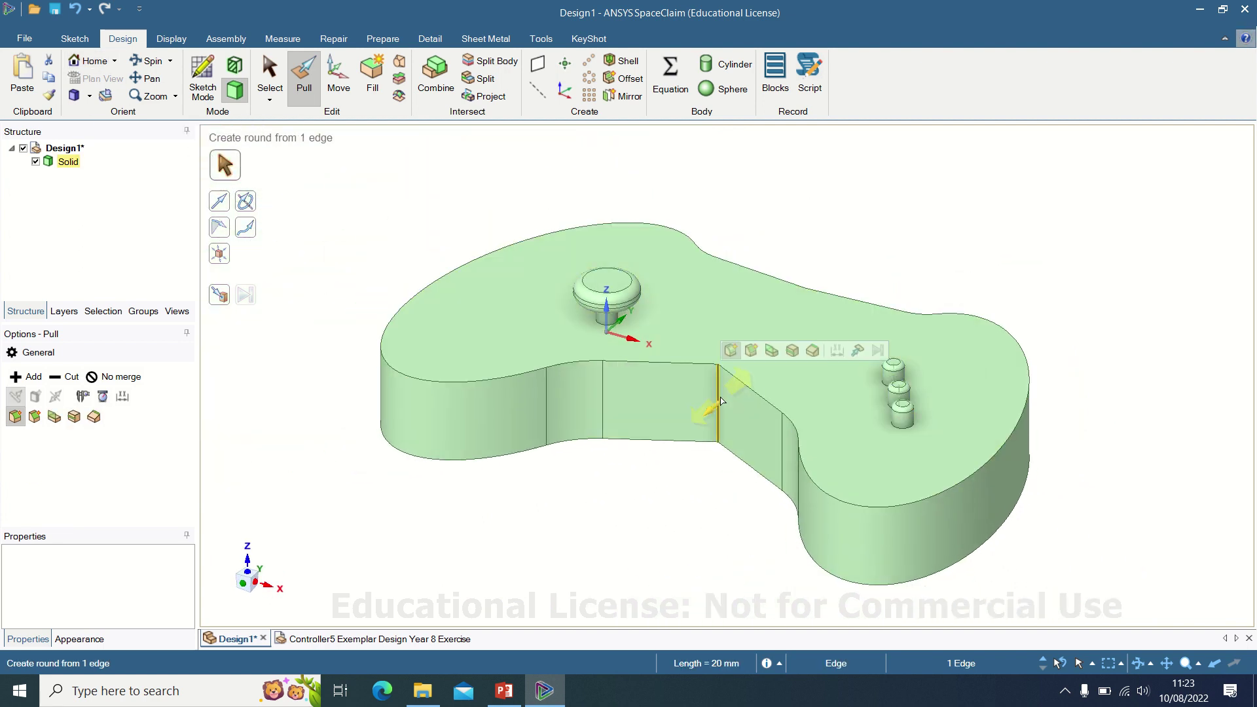
left_click_drag(719, 403, 609, 461)
key("space")
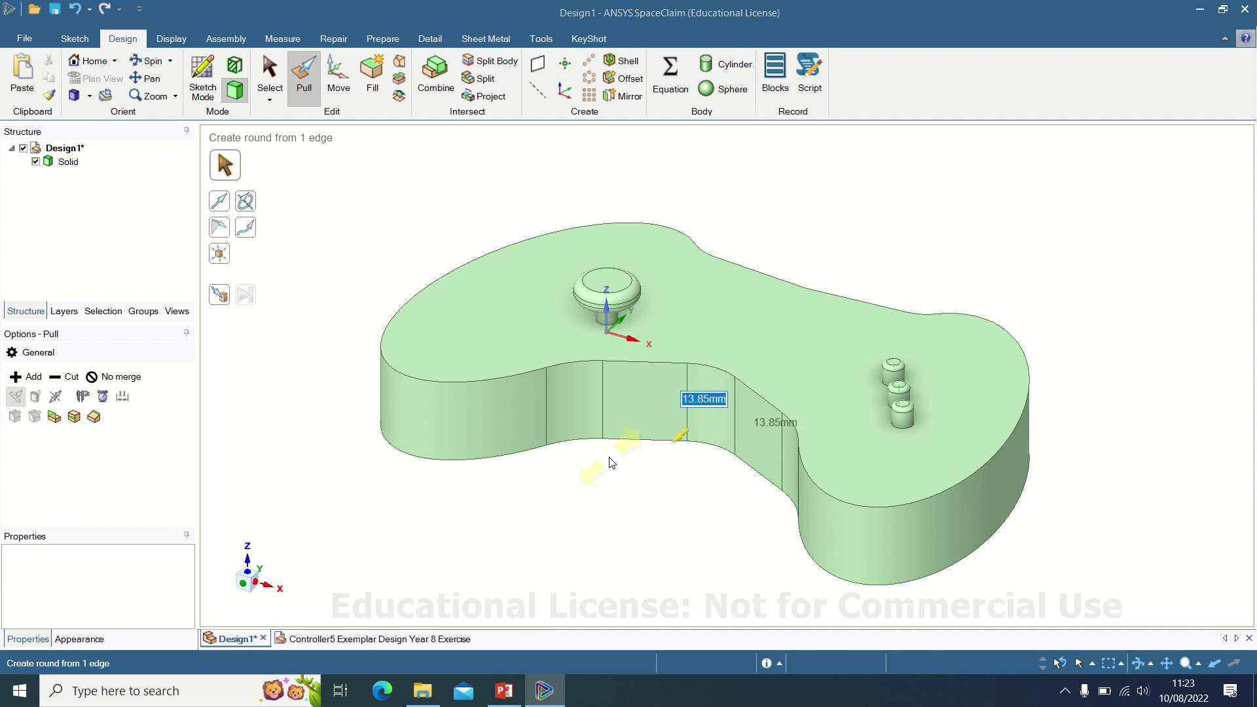
type("20")
key("Return")
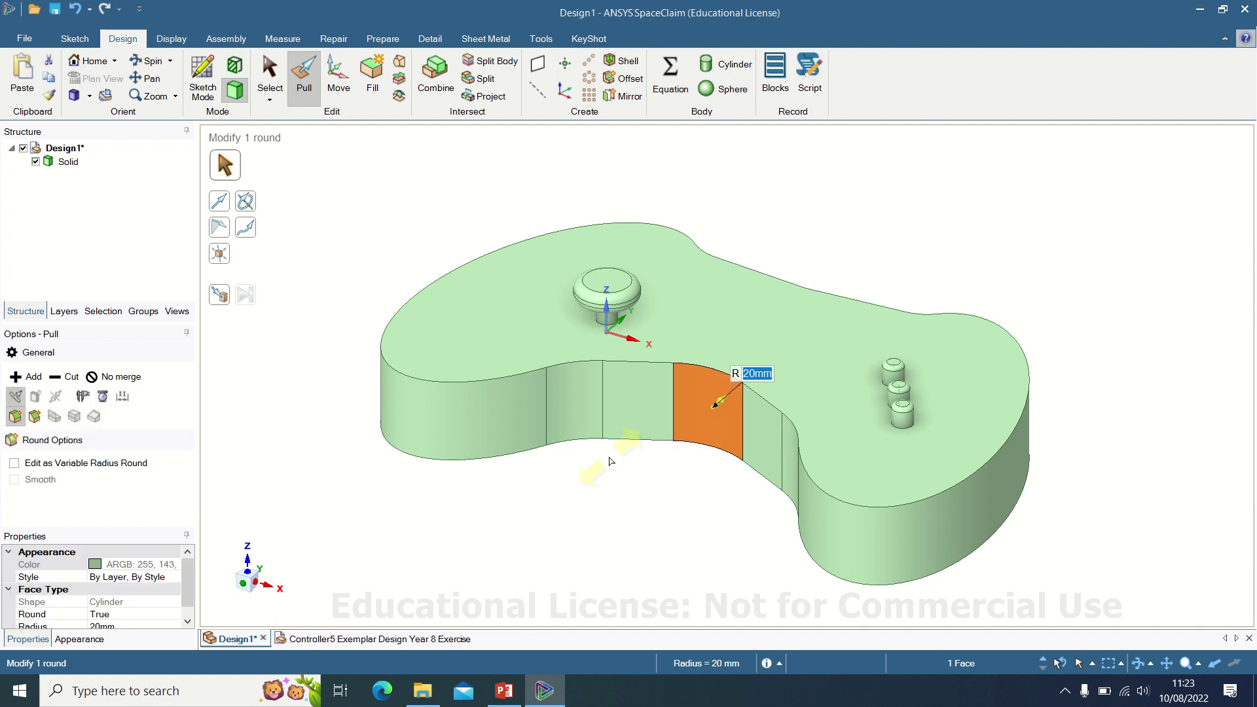
Step: Round the whole loop of edges around the controller body's top face with a 5 mm radius
middle_click_drag(635, 393, 679, 374)
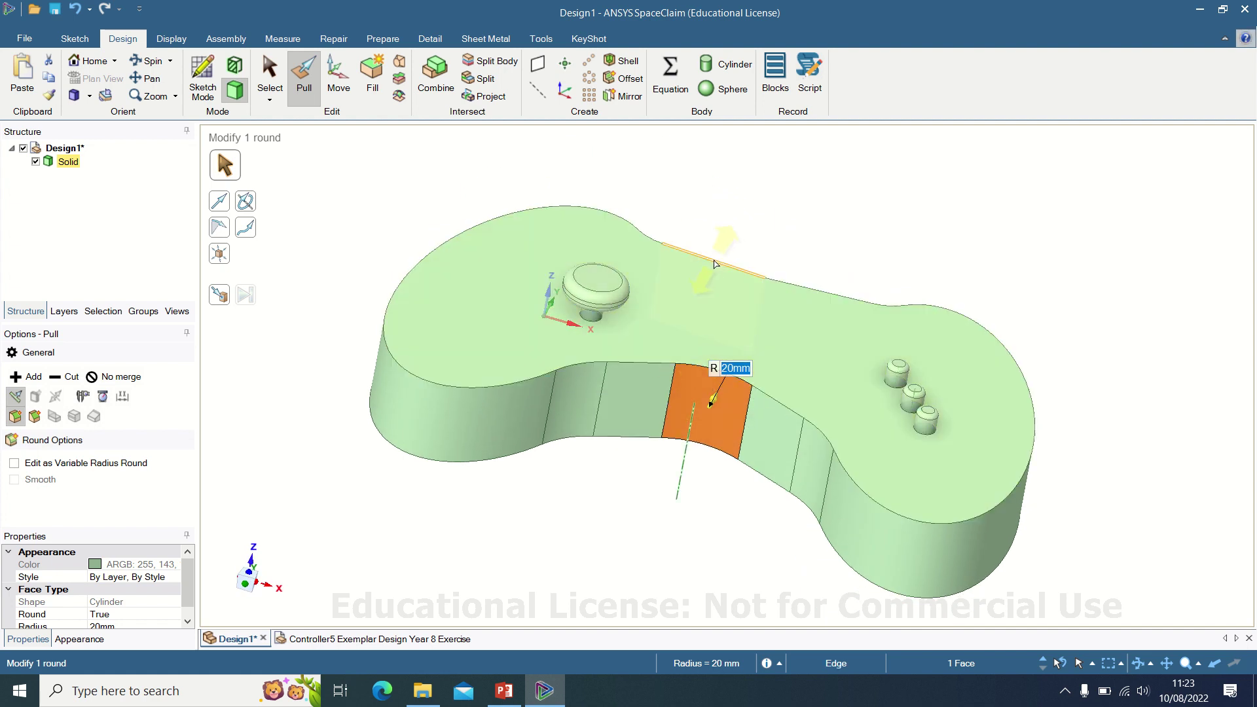
left_click(531, 381)
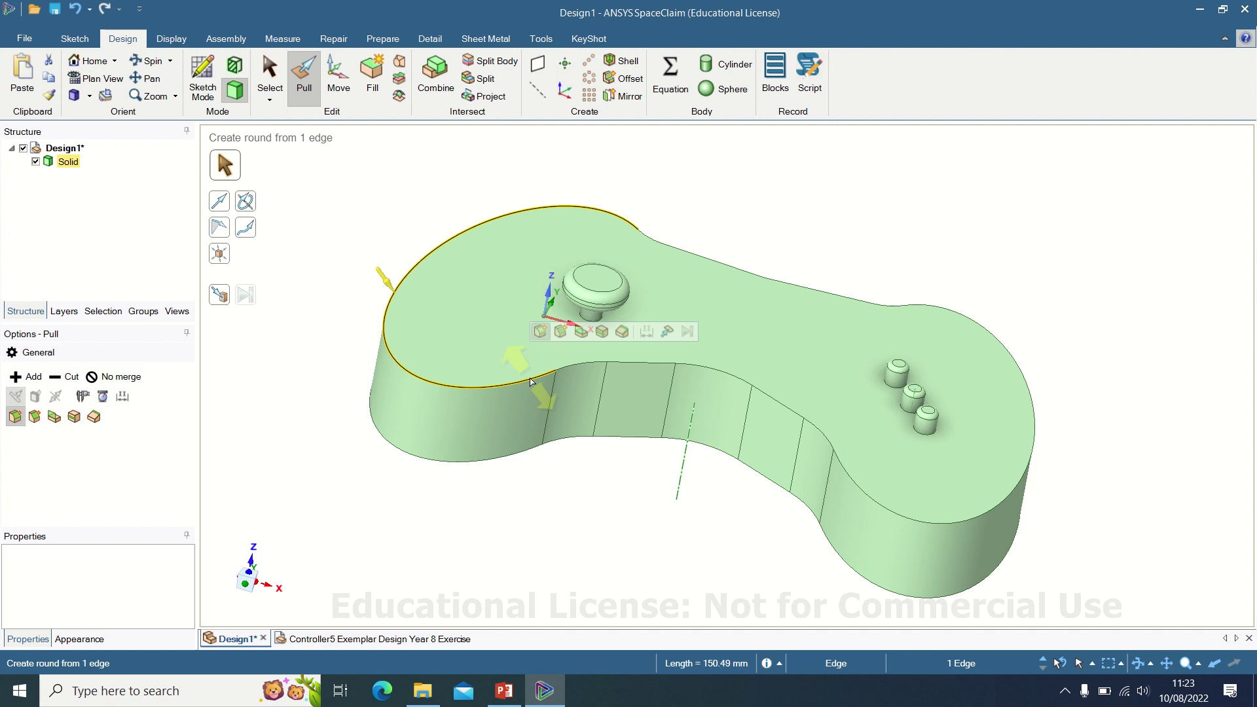
double_click(532, 382)
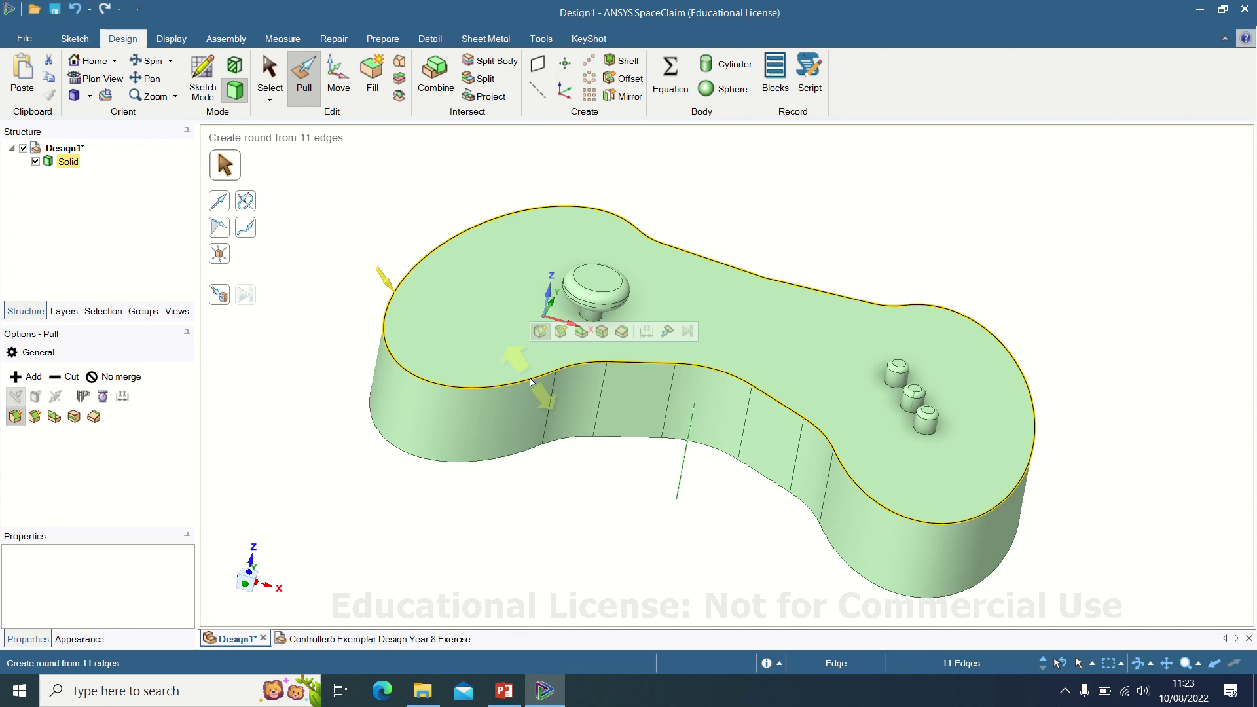
double_click(531, 381)
double_click(531, 381)
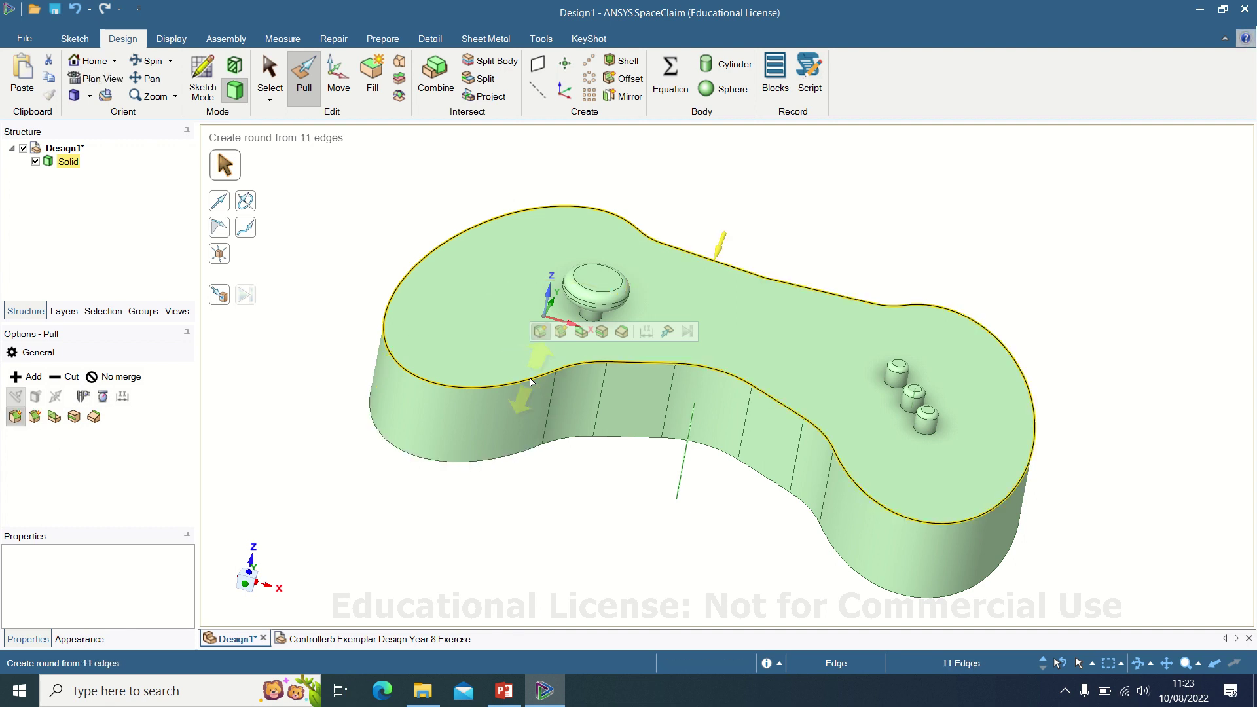
left_click_drag(531, 381, 497, 424)
key("space")
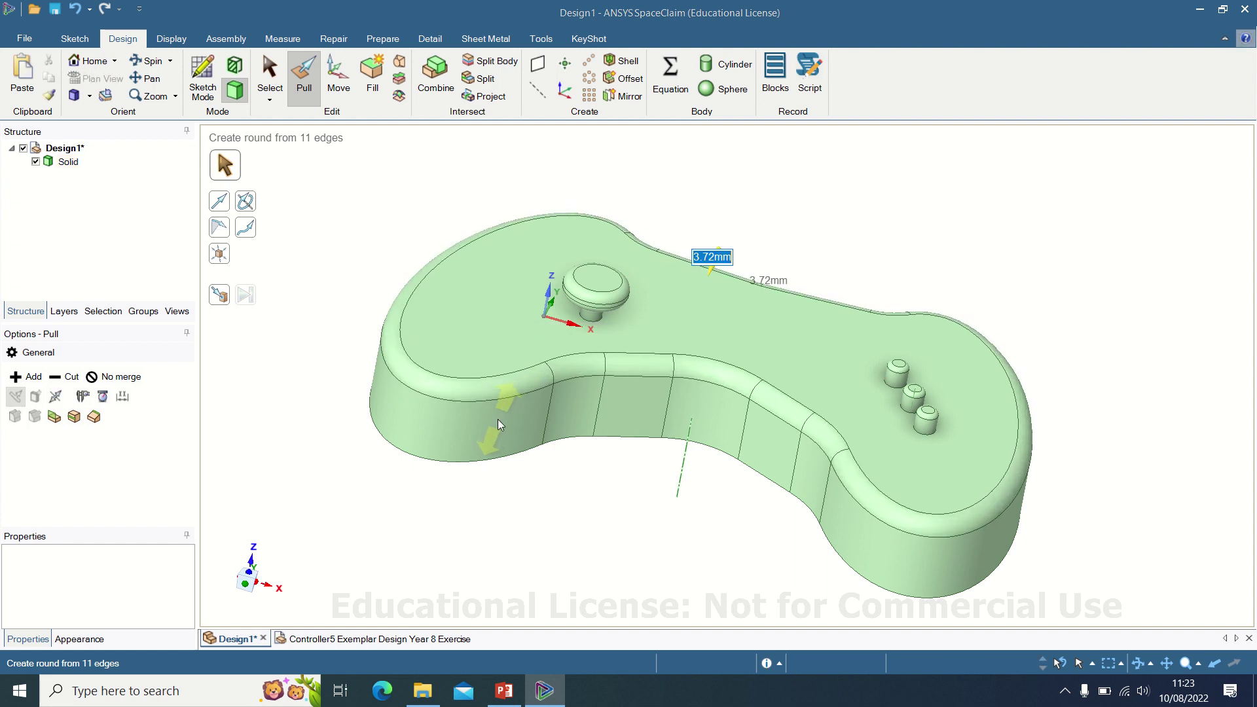
type("5")
key("Return")
Step: Round the whole loop of edges around the controller body's bottom face with a 10 mm radius
middle_click_drag(594, 476, 476, 319)
left_click(669, 353)
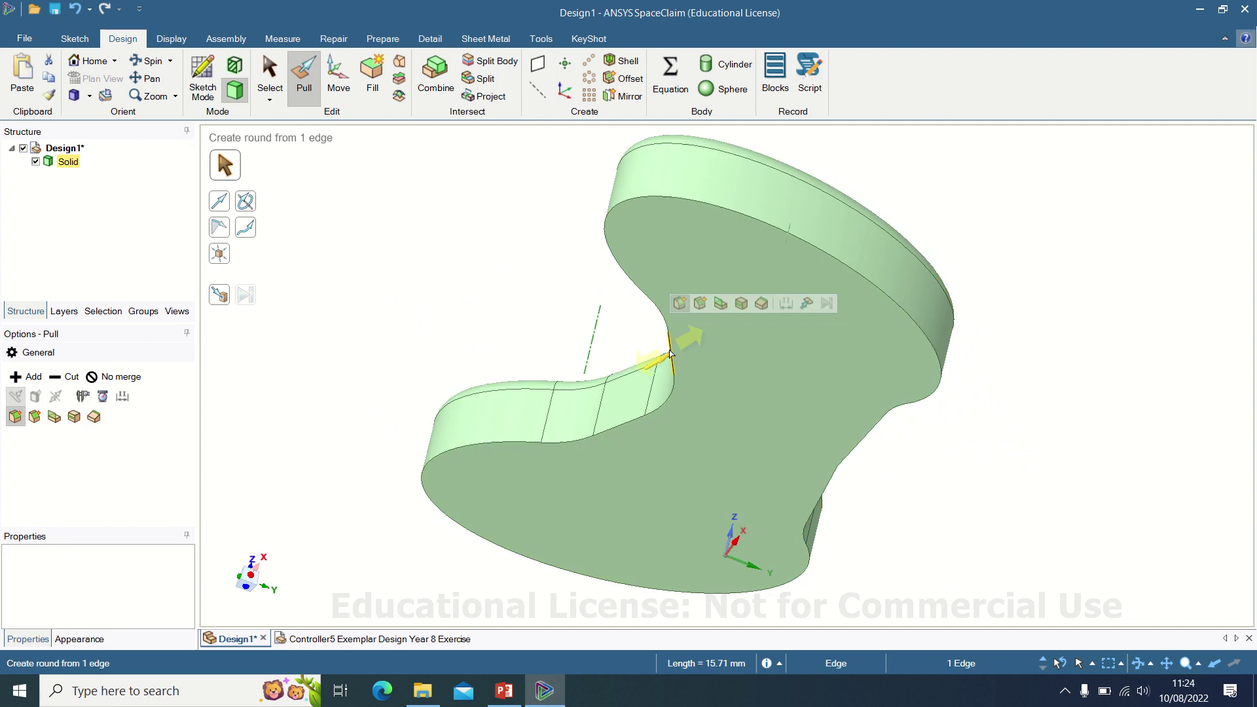
double_click(670, 354)
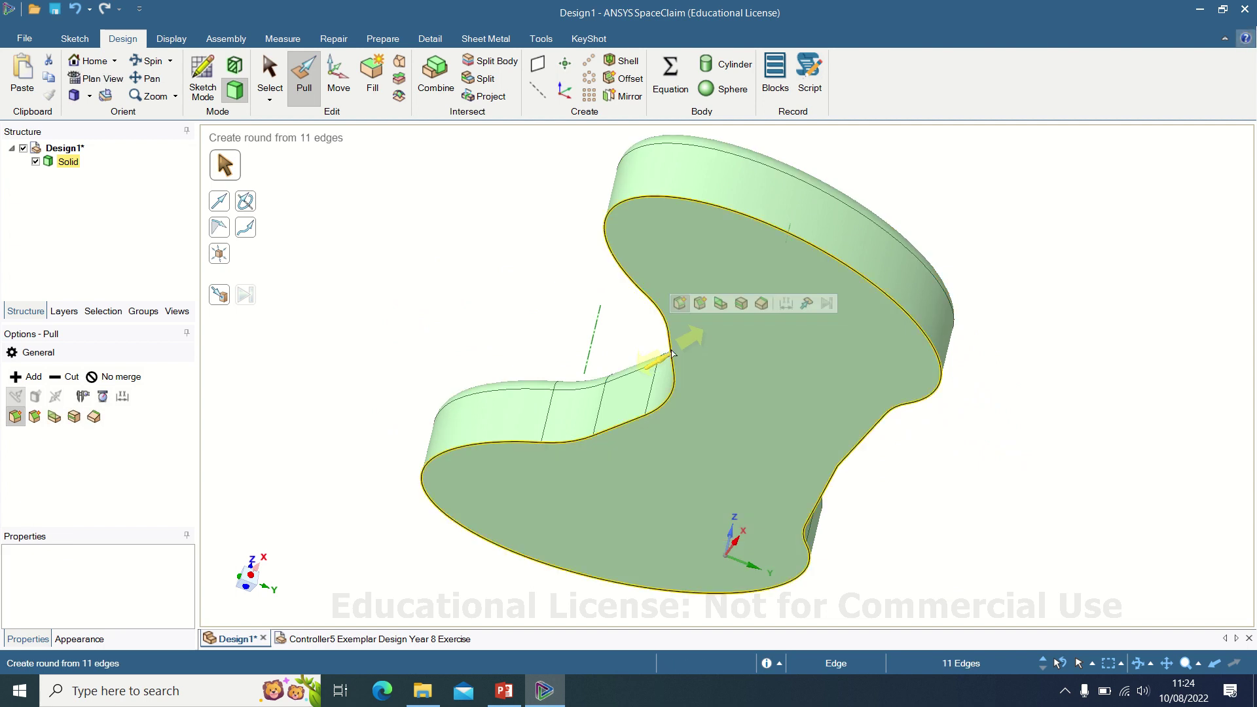
left_click_drag(674, 353, 729, 338)
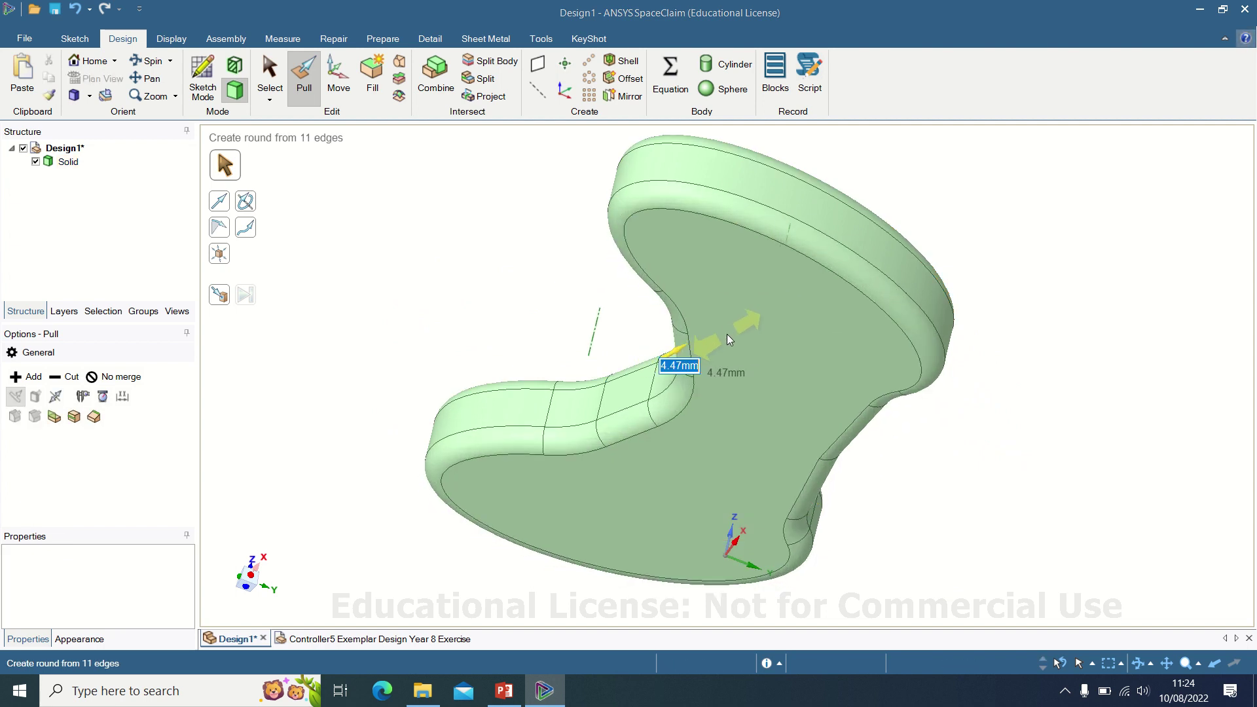
type("10")
key("Return")
left_click(94, 58)
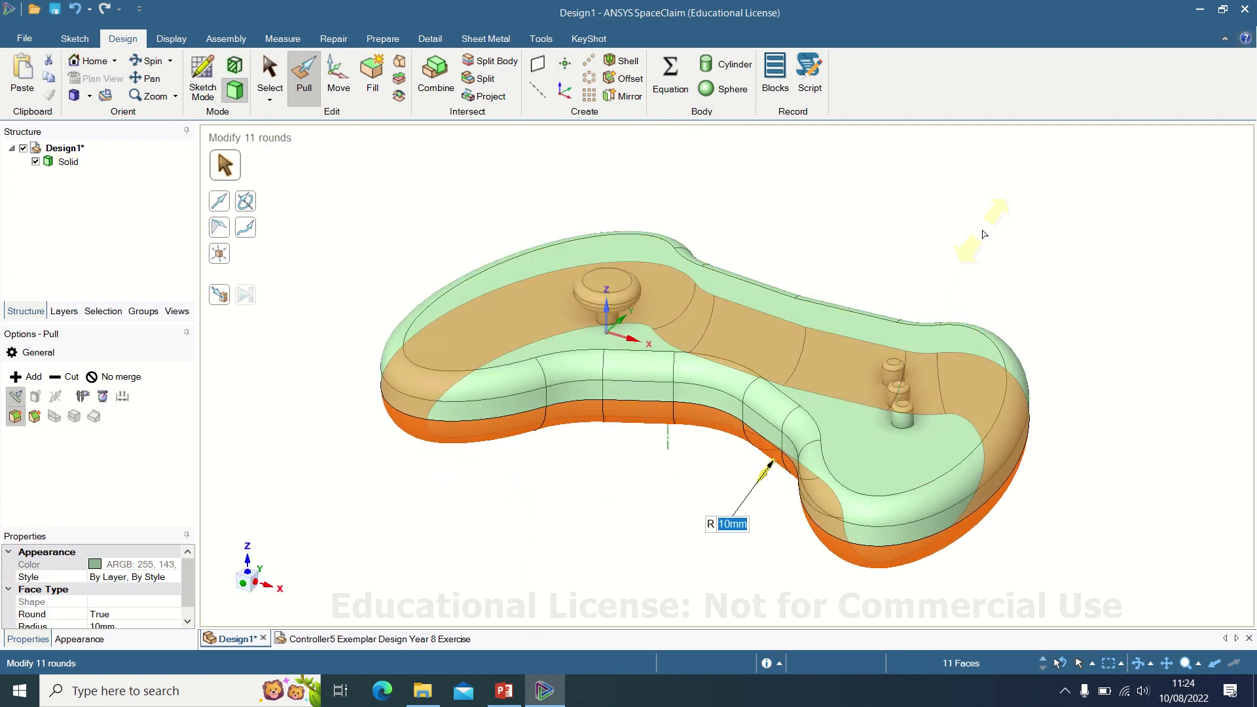
left_click(800, 214)
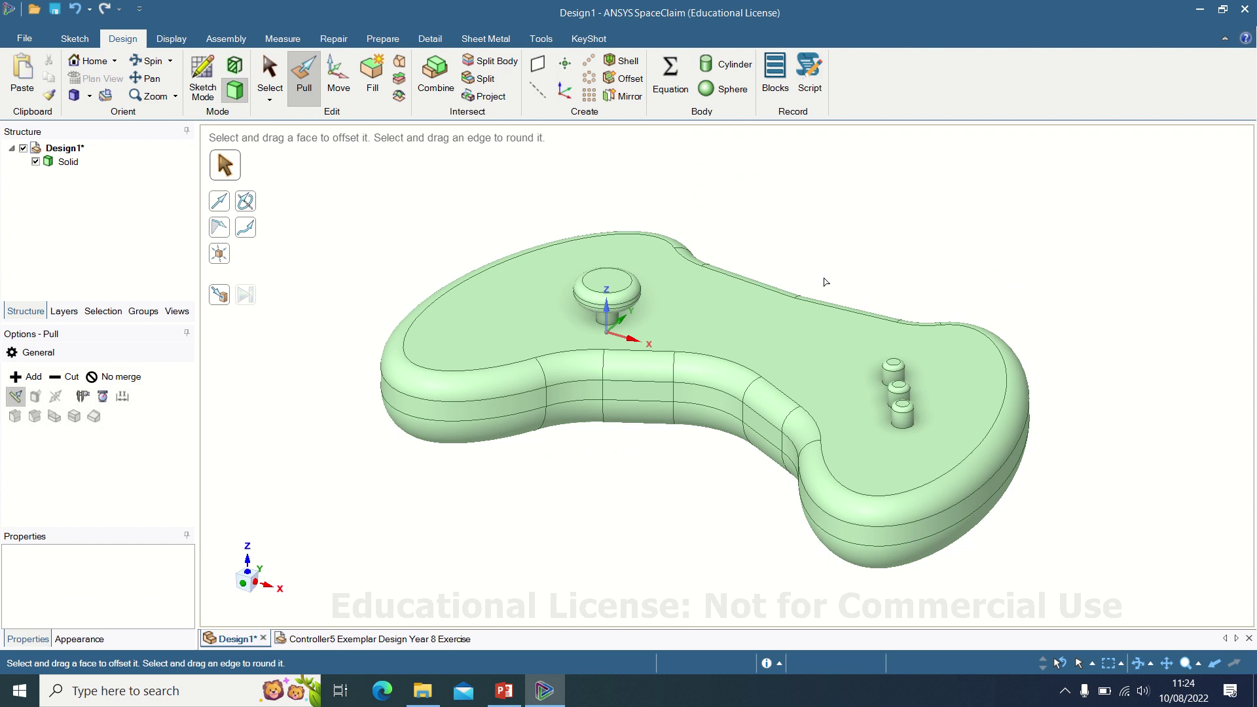
middle_click_drag(808, 294, 783, 317)
left_click(781, 318)
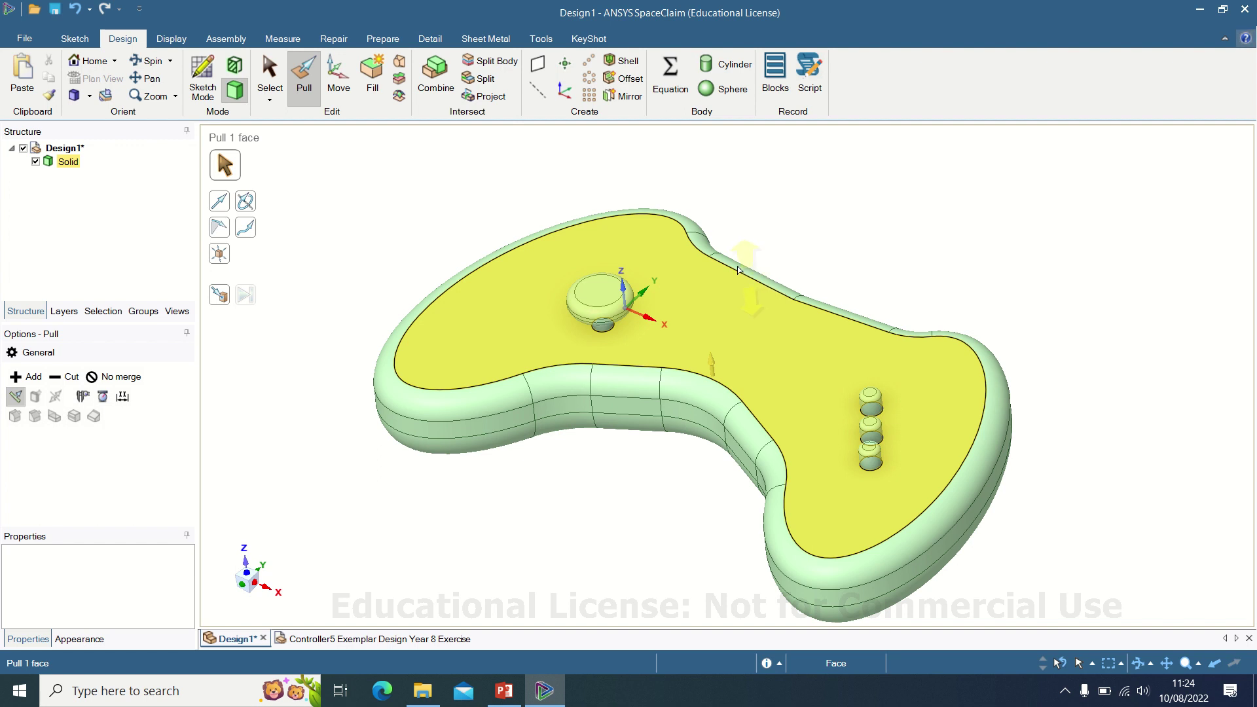
left_click(737, 268)
key("Escape")
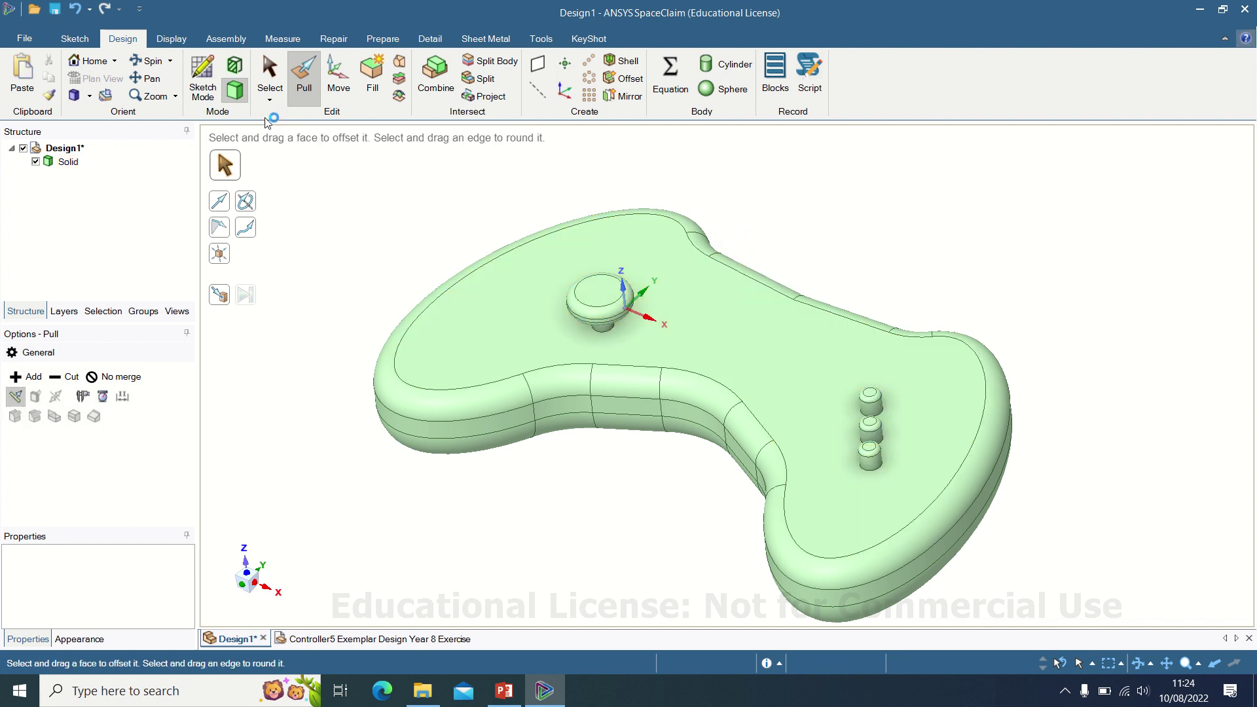
Step: Save the design as "Controller Practice" in the Technology folder on the staff network drive
left_click(25, 38)
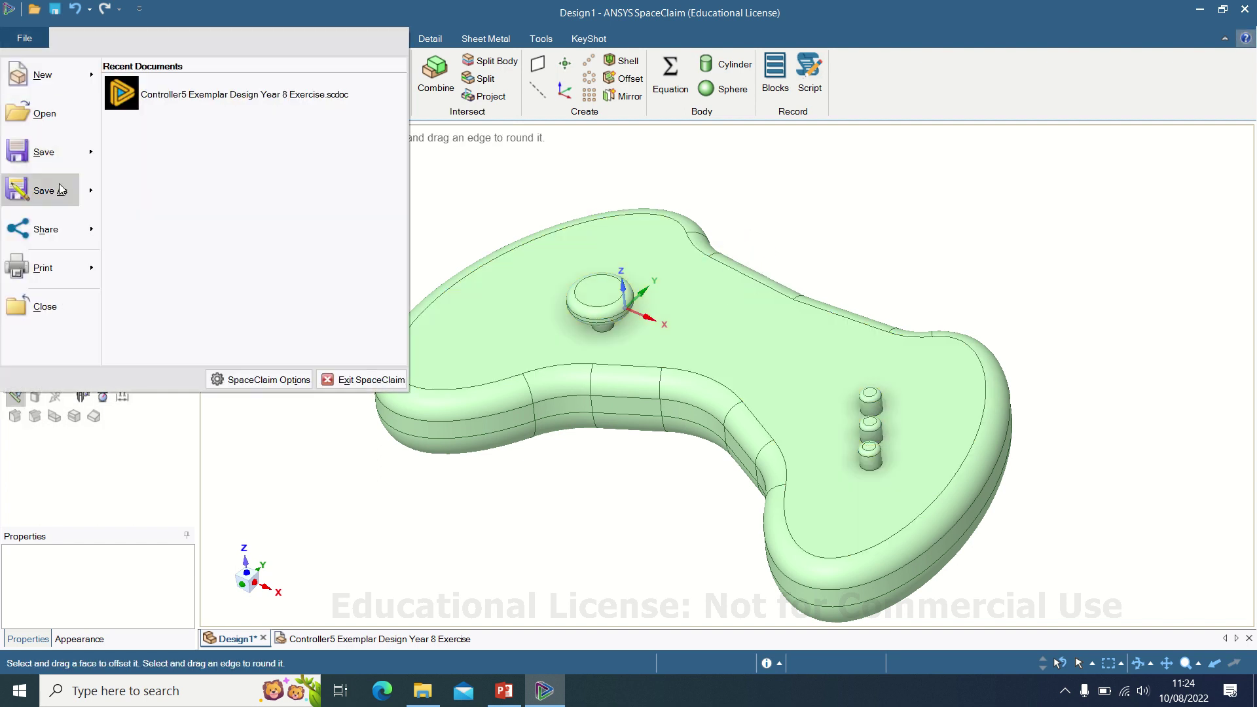
key("Escape")
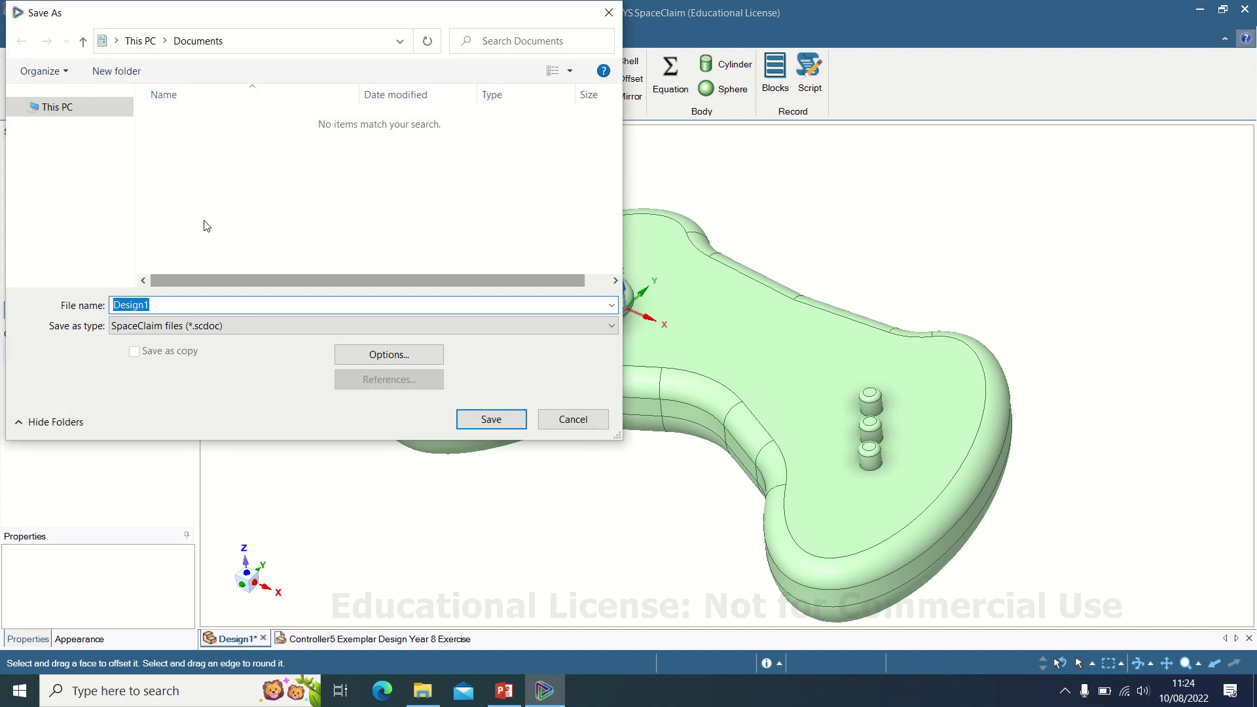
left_click(86, 113)
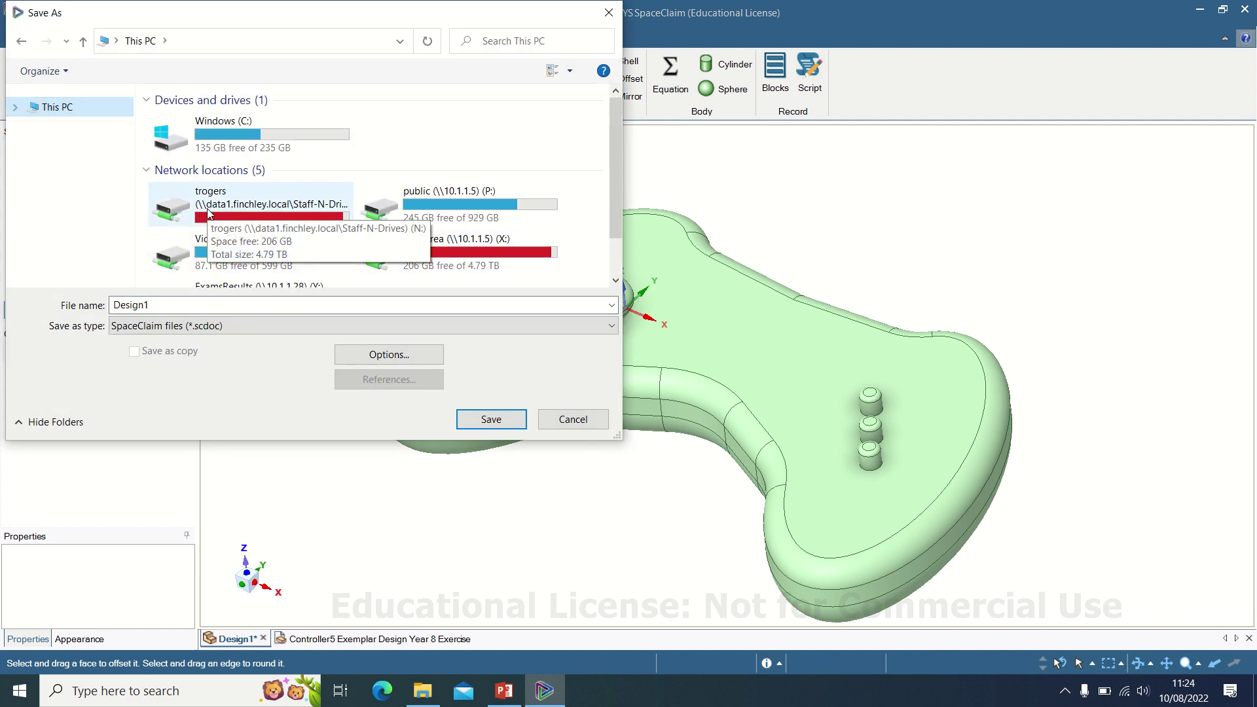
double_click(229, 212)
scroll(212, 199, "down", 2)
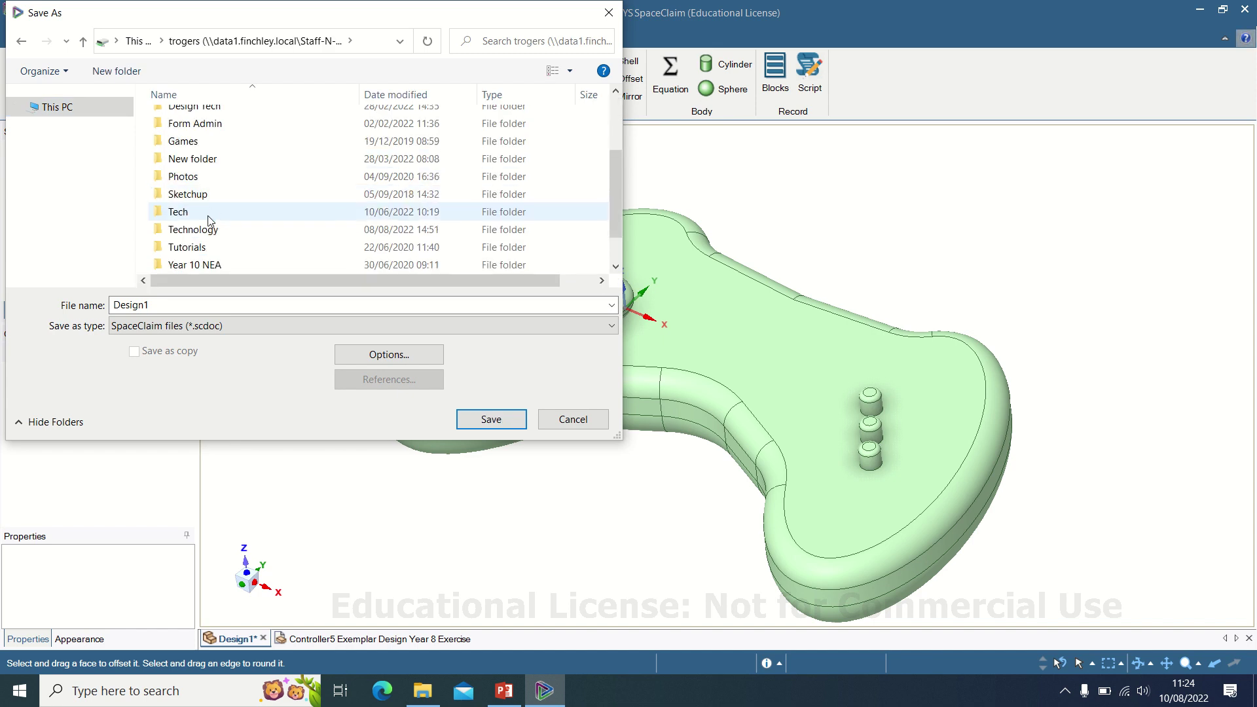
left_click(201, 230)
double_click(201, 230)
left_click(223, 125)
left_click(492, 419)
left_click(631, 400)
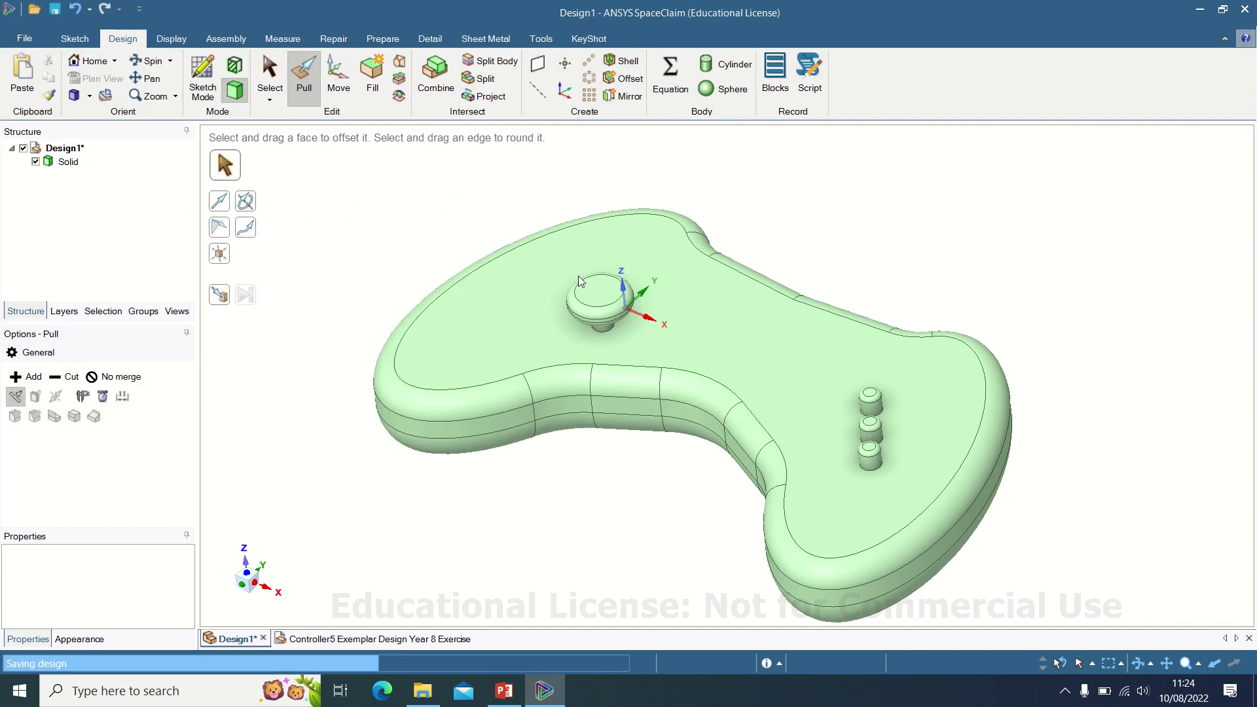
mouse_move(560, 5)
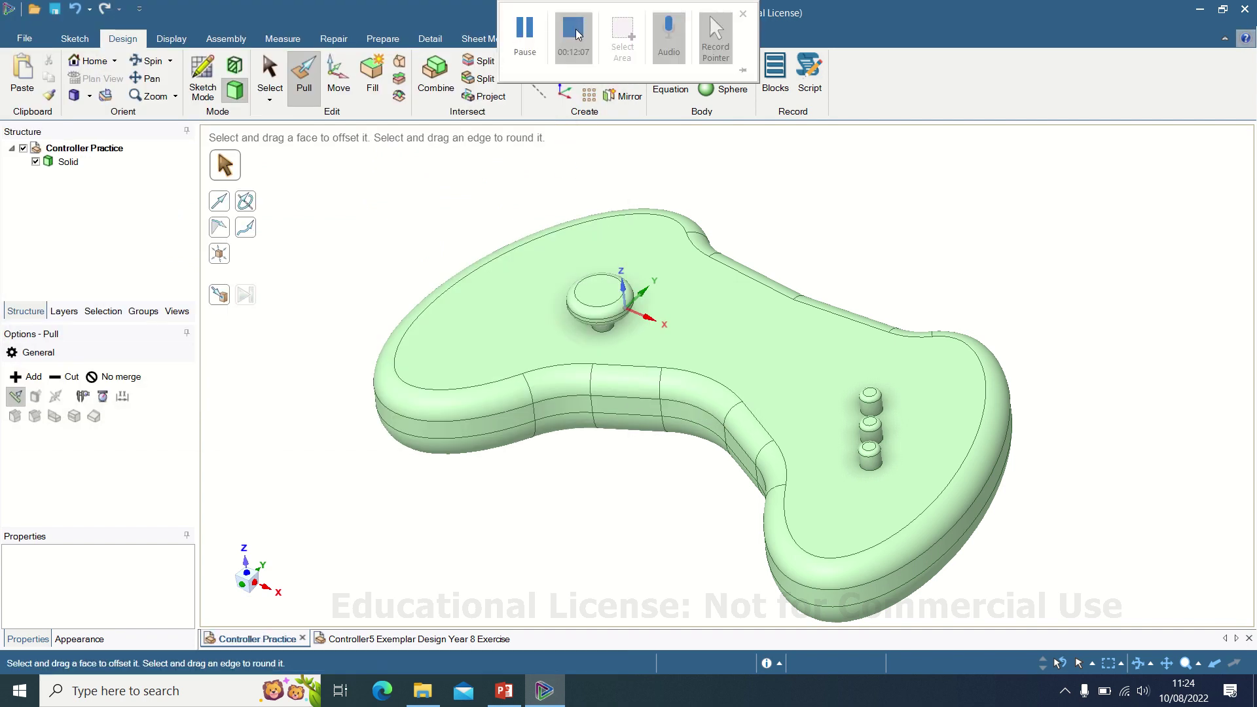